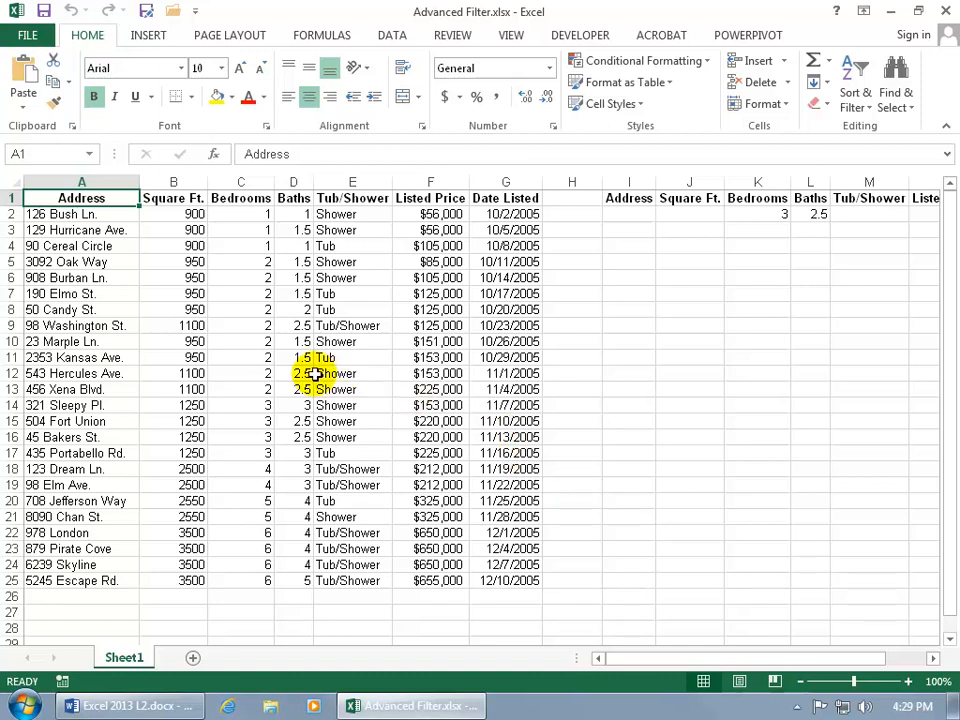
Examine the property table's column headings and the matching criteria headings in I1:O1 with the Bedrooms and Baths criteria beneath them
left_click(216, 342)
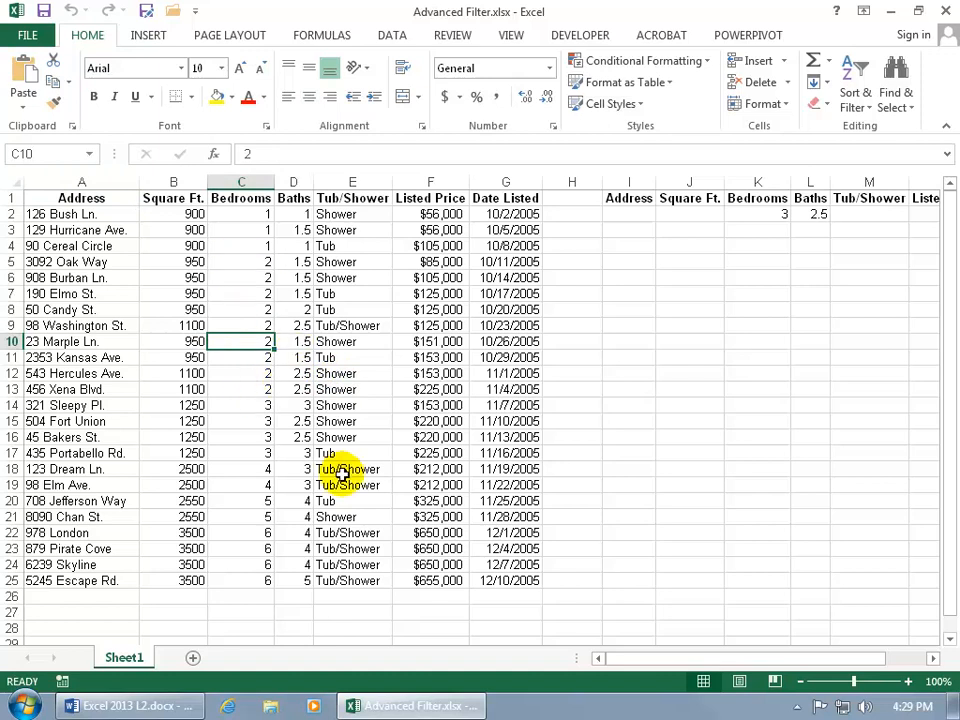
left_click(688, 262)
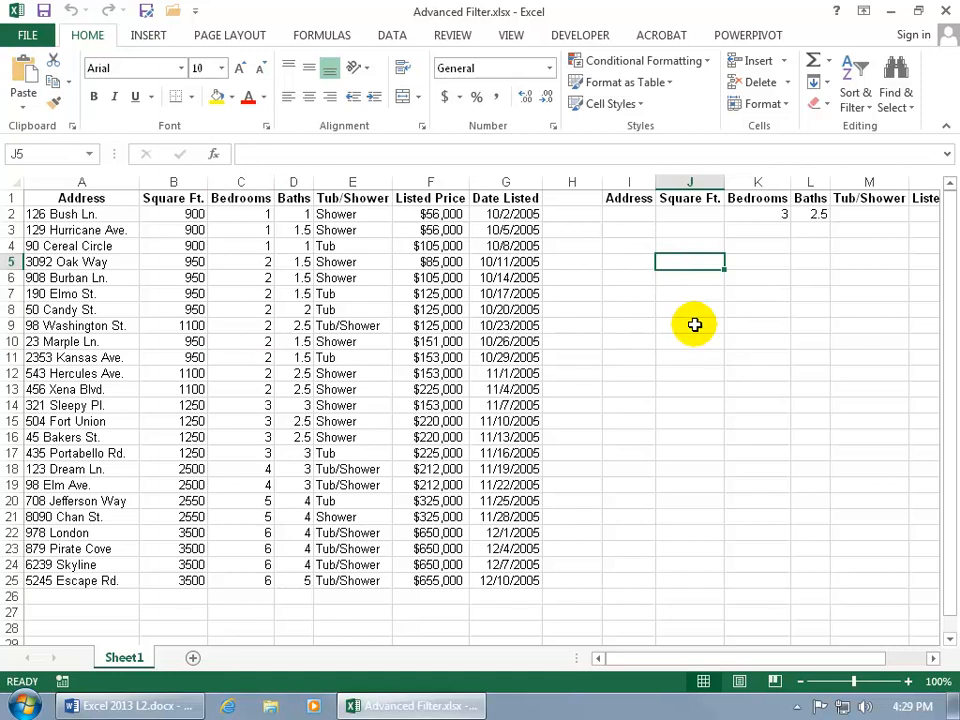
left_click(624, 198)
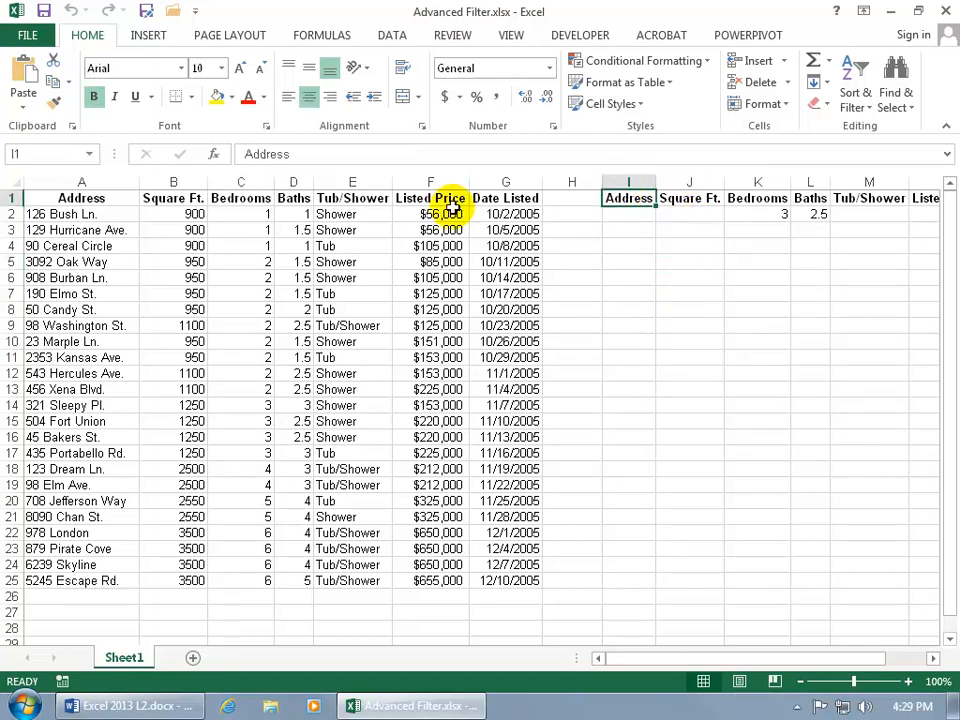
left_click(327, 199)
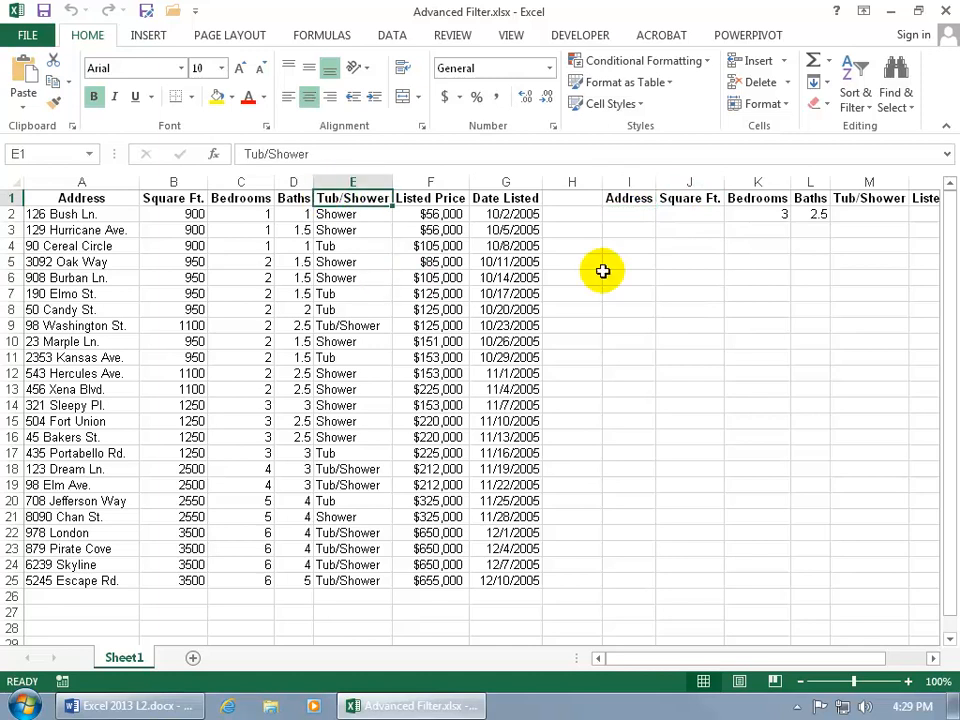
left_click(781, 213)
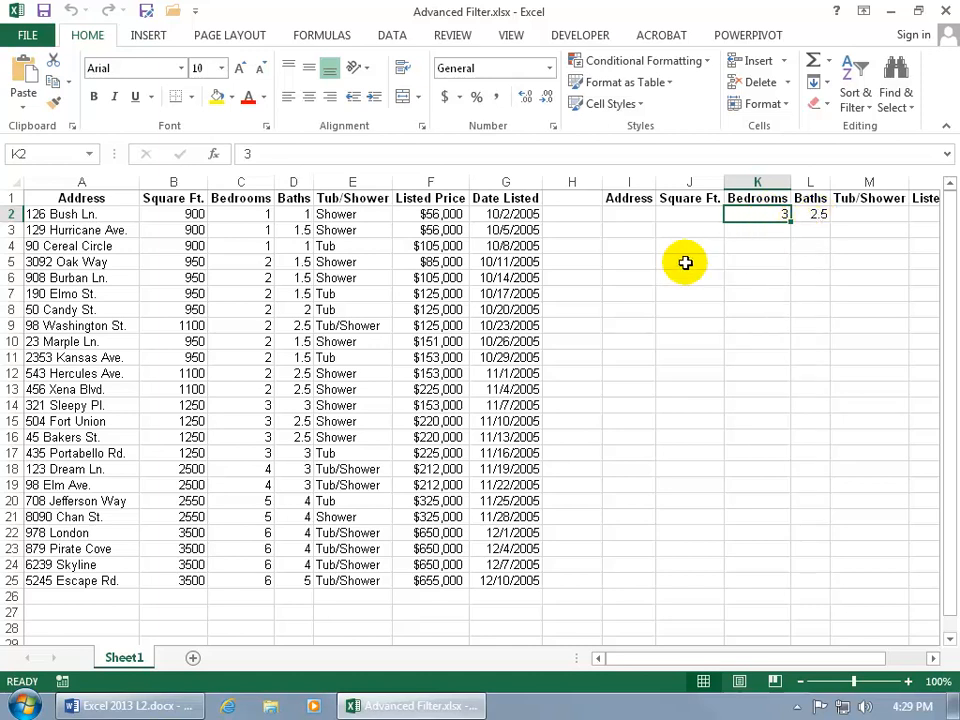
left_click_drag(45, 198, 506, 198)
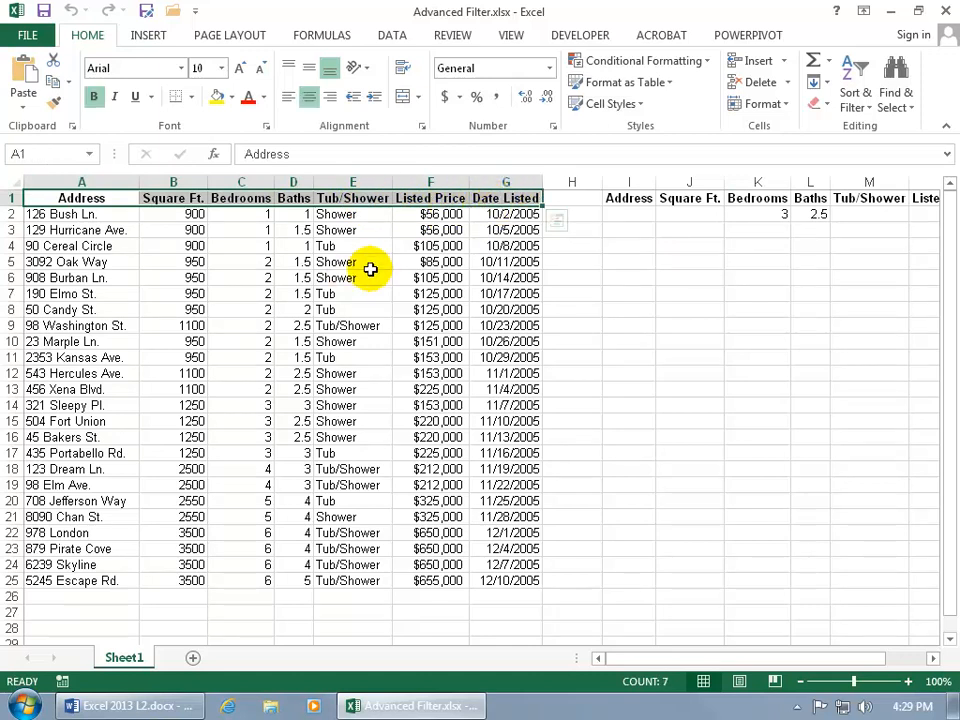
left_click(624, 198)
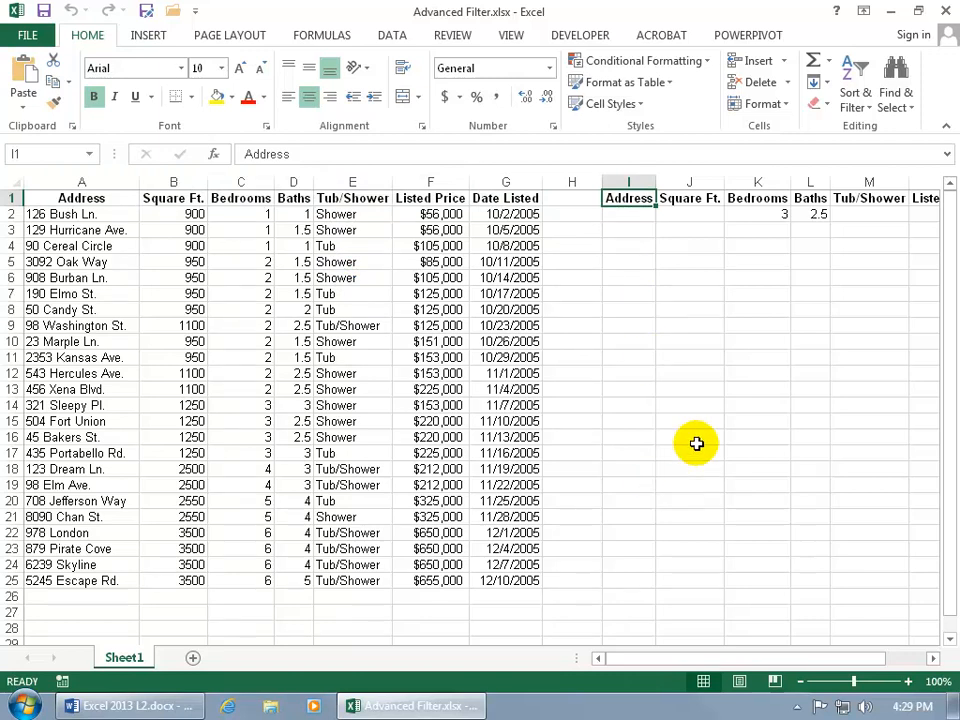
left_click(777, 214)
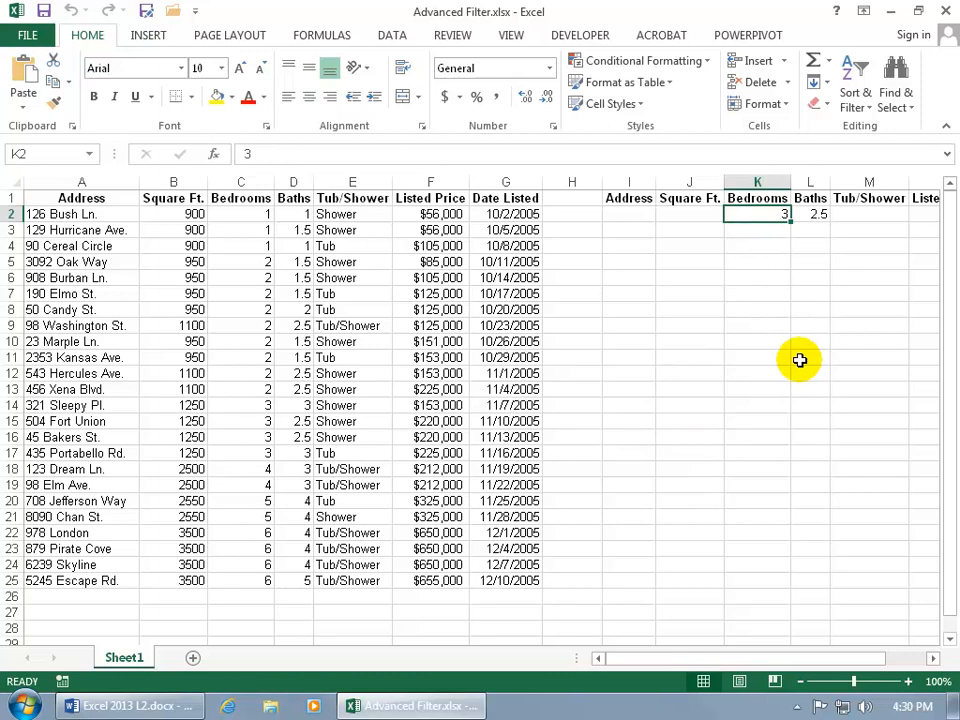
Start an Advanced Filter on the property table and set its list range to A1:G25
left_click(391, 34)
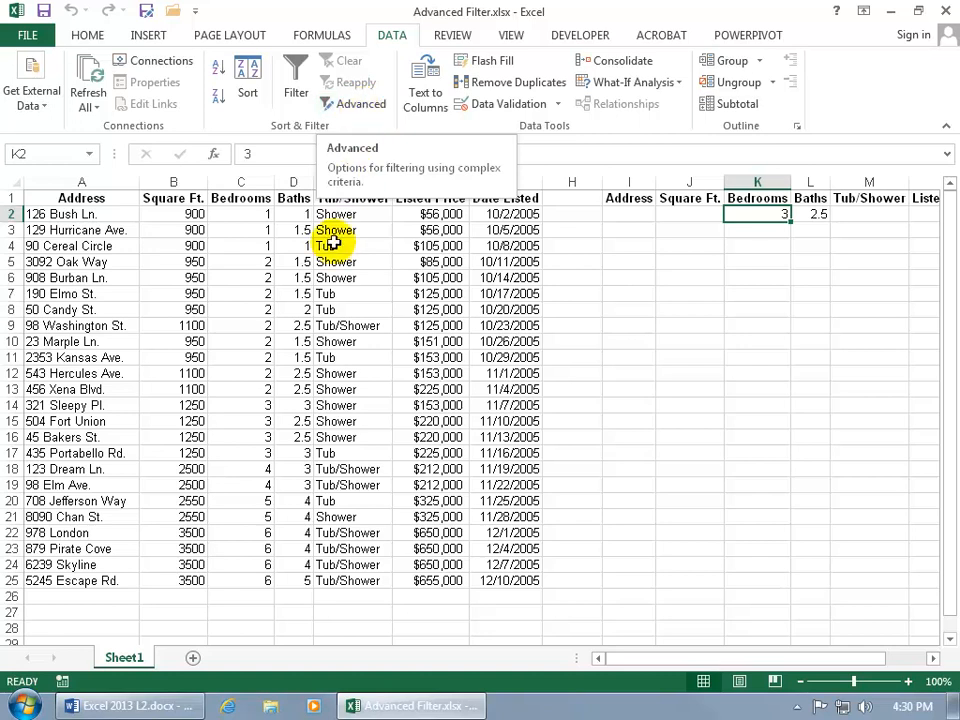
left_click(248, 266)
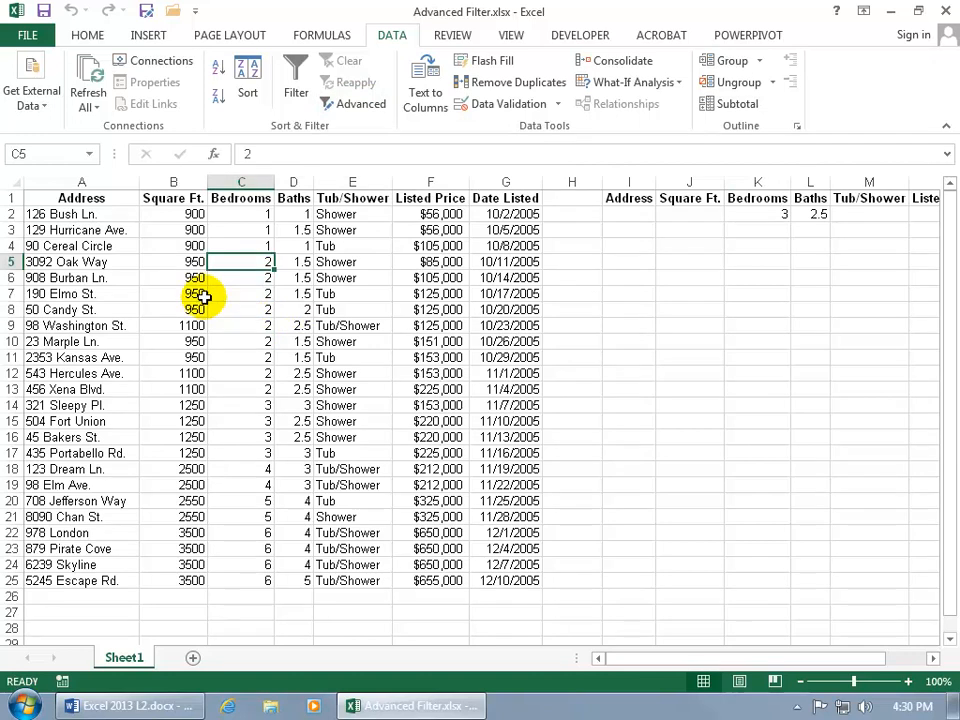
left_click(356, 104)
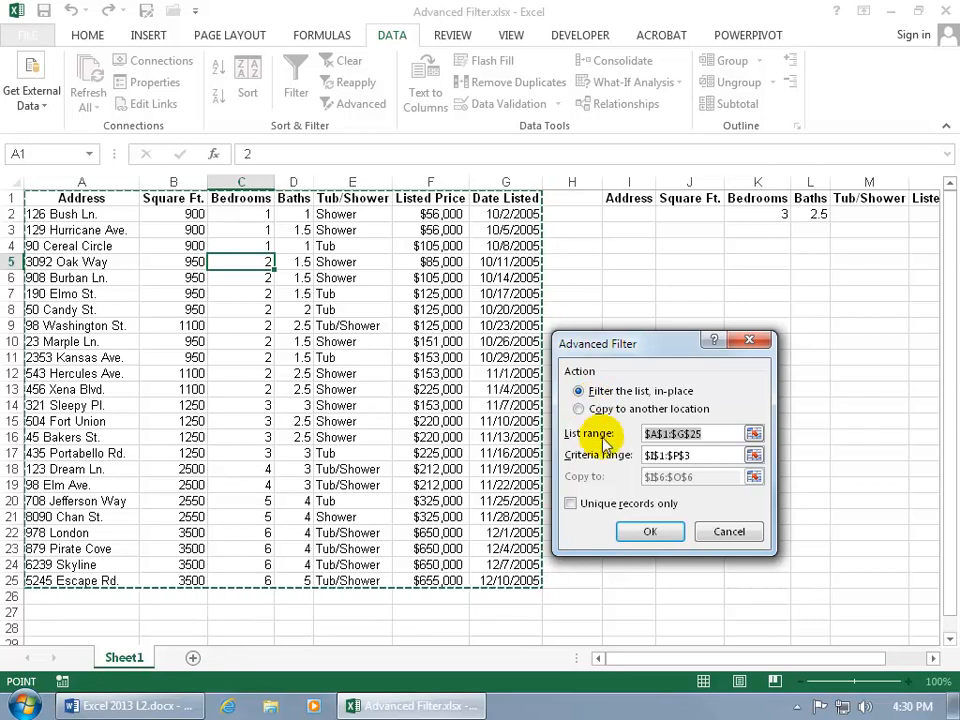
left_click(754, 433)
left_click_drag(51, 197, 500, 587)
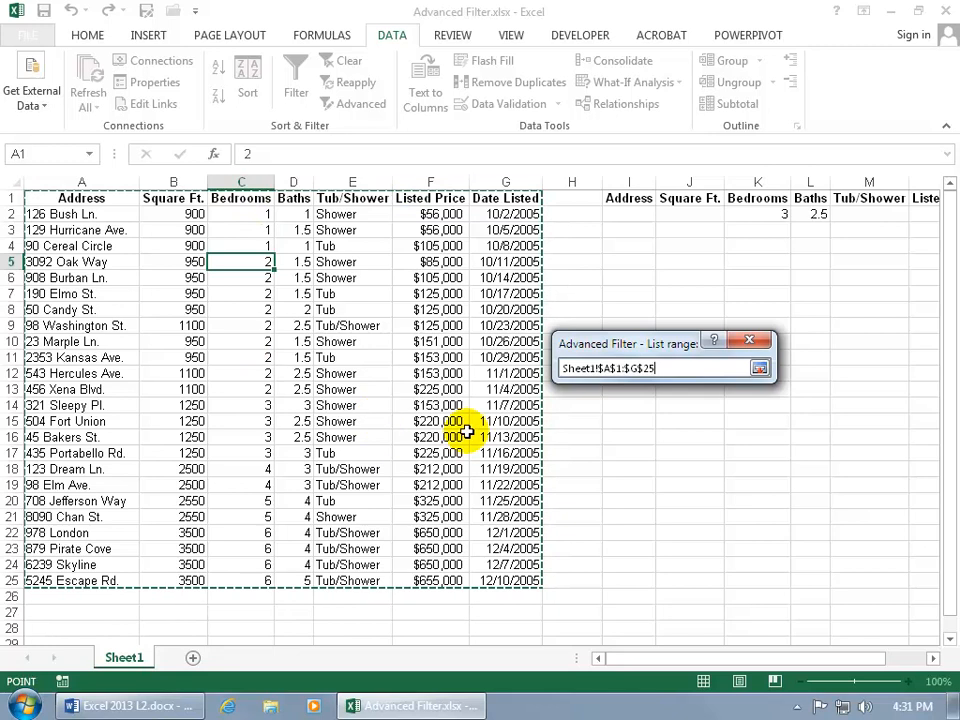
key("Return")
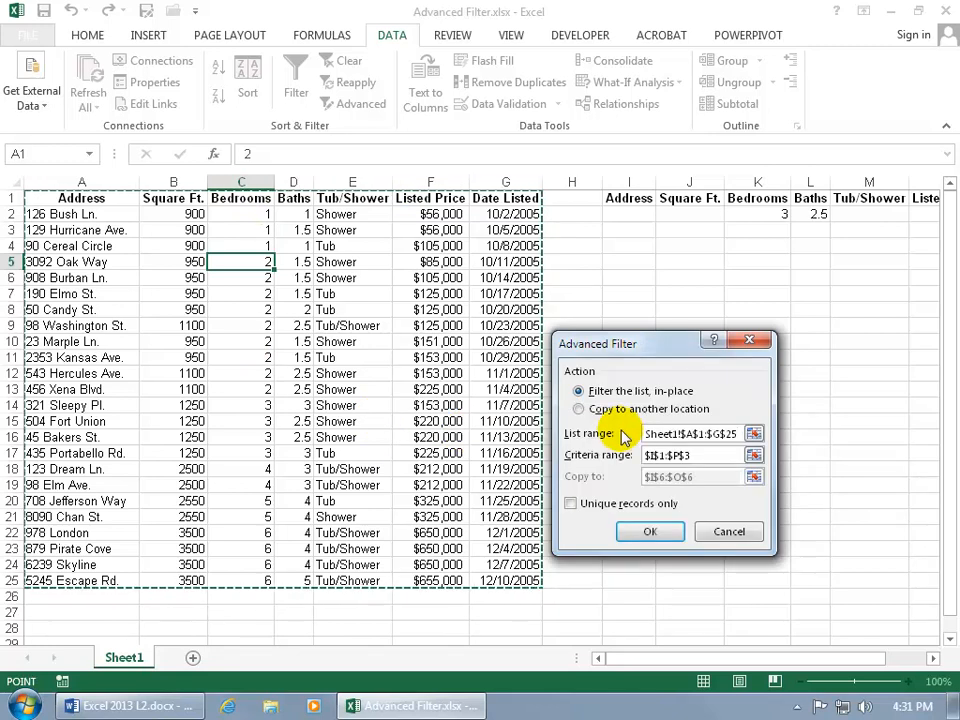
Replace the criteria range with I1:O2 and apply the Advanced Filter to the list in place
left_click(709, 456)
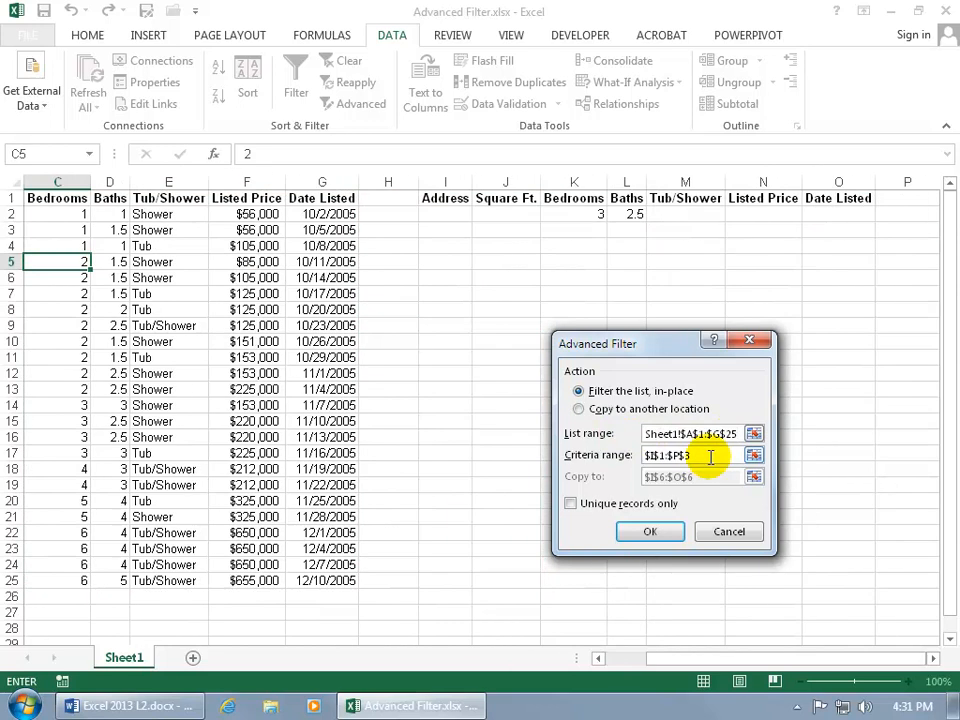
triple_click(710, 456)
key("BackSpace")
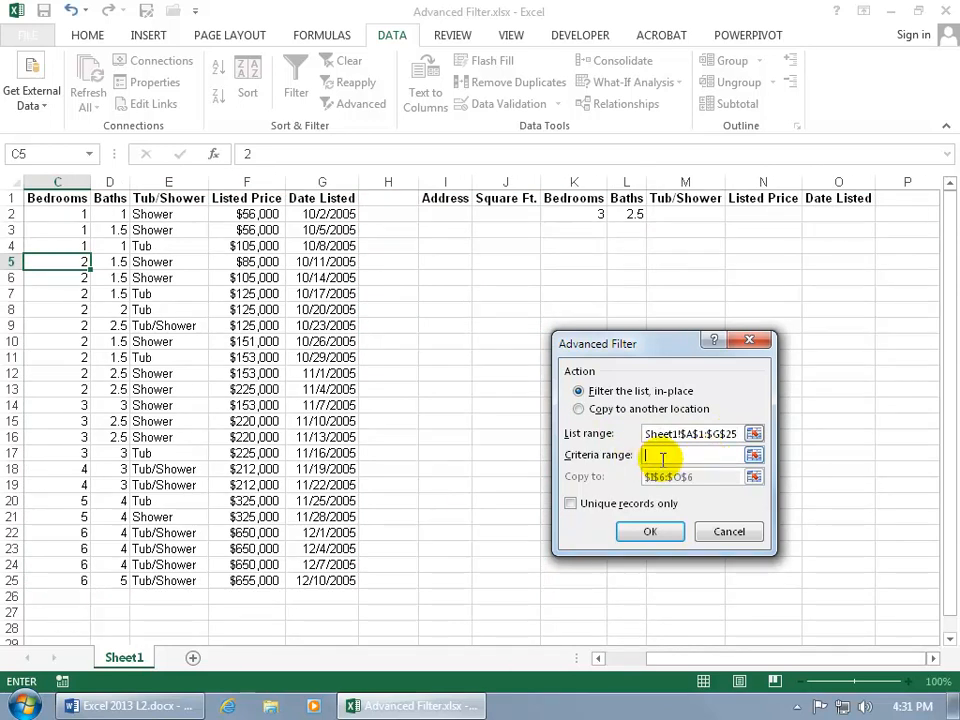
left_click(752, 457)
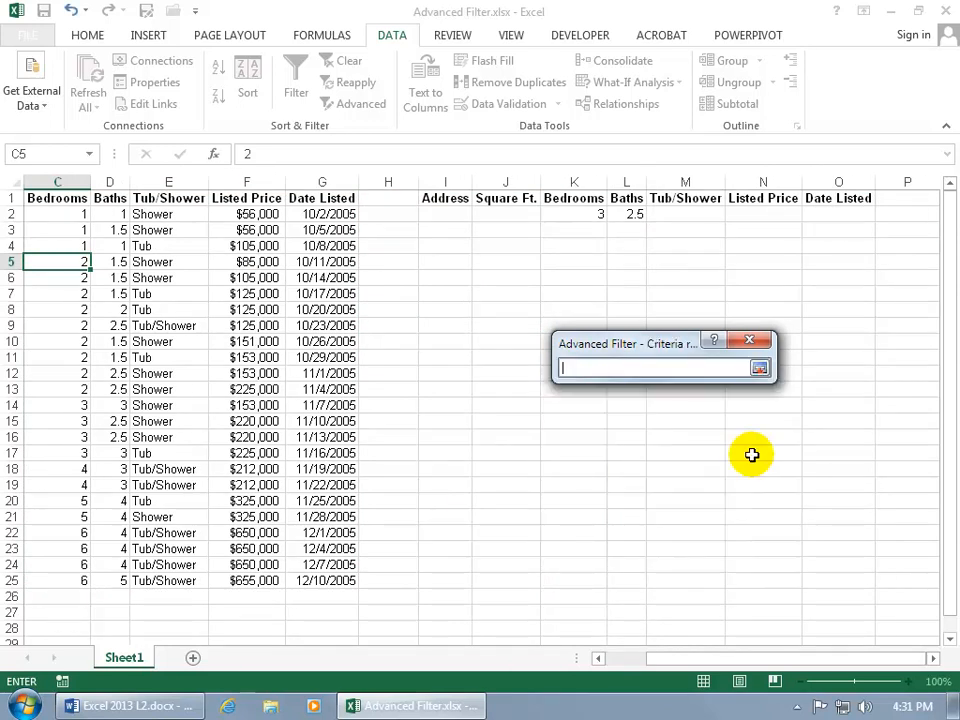
mouse_move(443, 195)
left_mouse_down()
mouse_move(521, 221)
mouse_move(833, 218)
left_mouse_up()
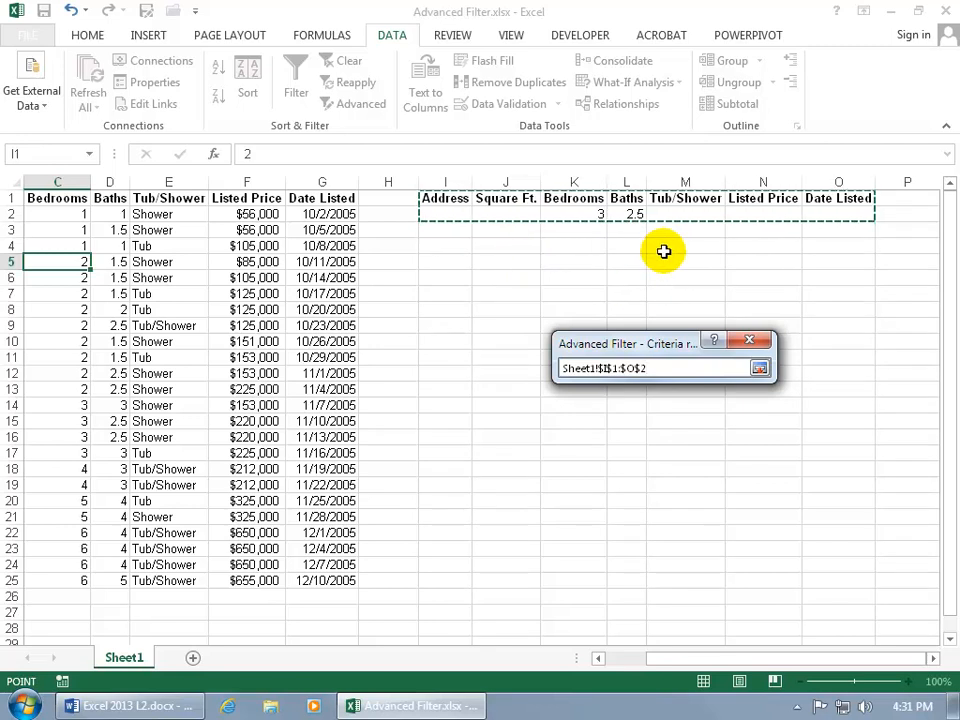
key("Return")
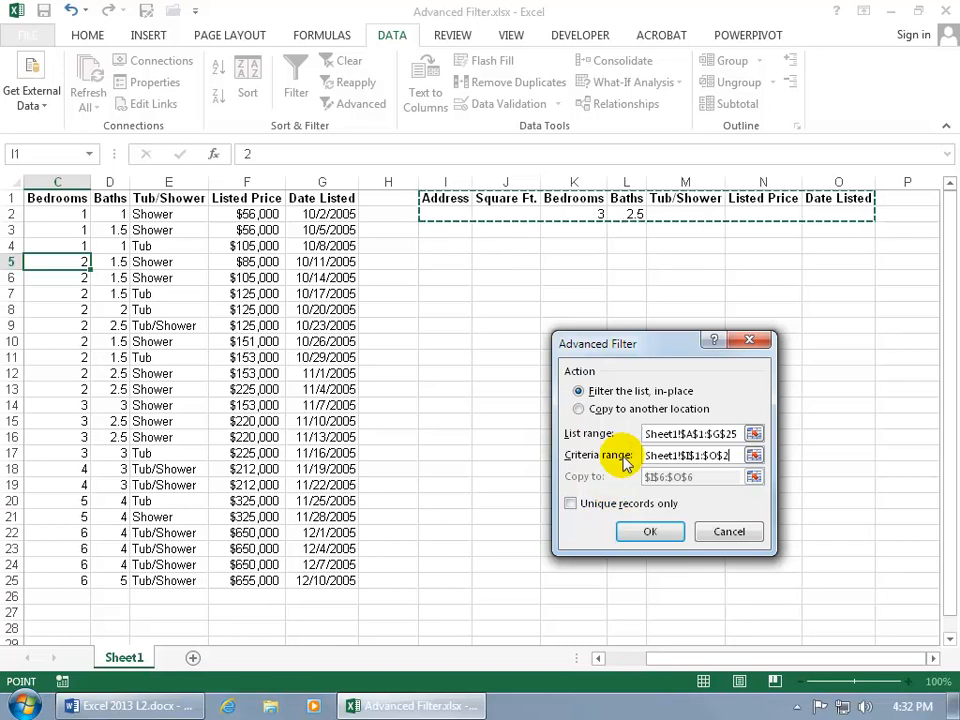
left_click(650, 531)
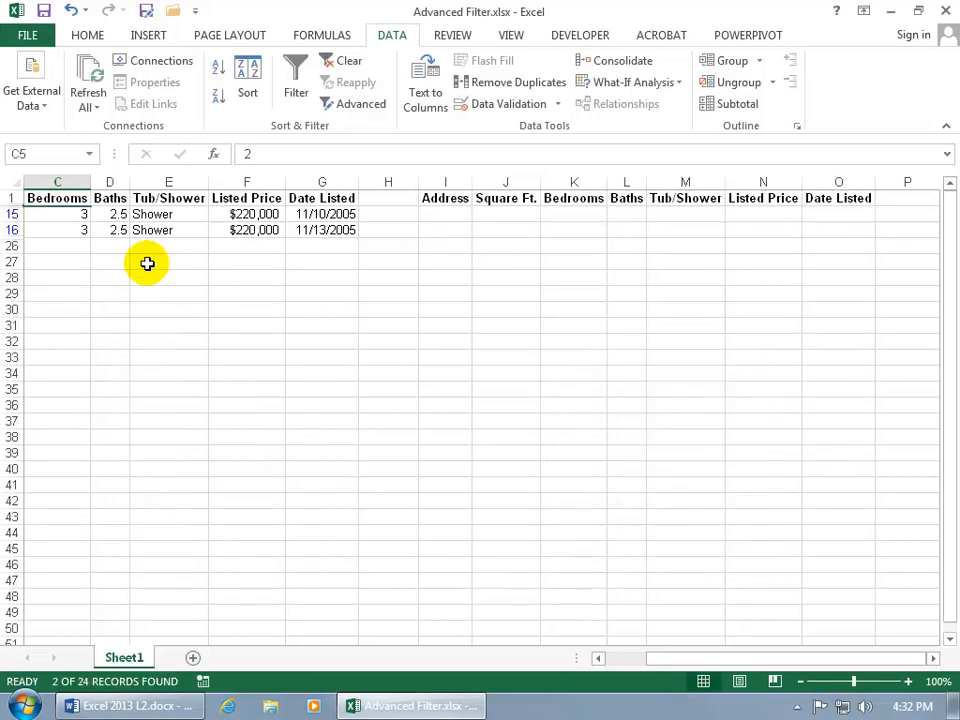
Clear the in-place filter and run an Advanced Filter that copies the matching listings to another location starting at I6
left_click_drag(690, 658, 636, 658)
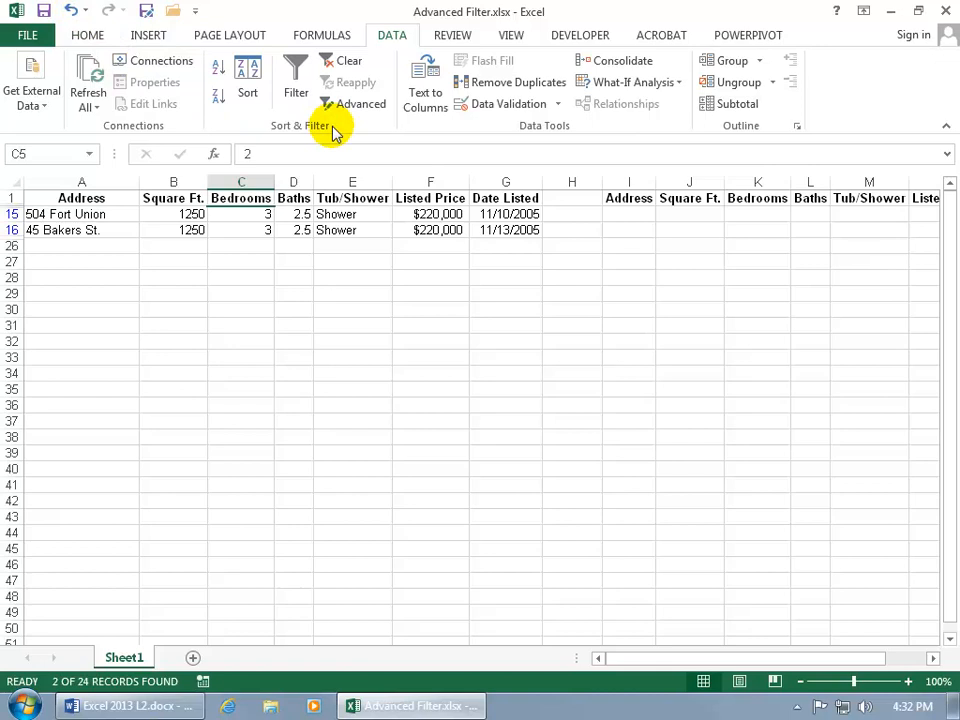
left_click(348, 60)
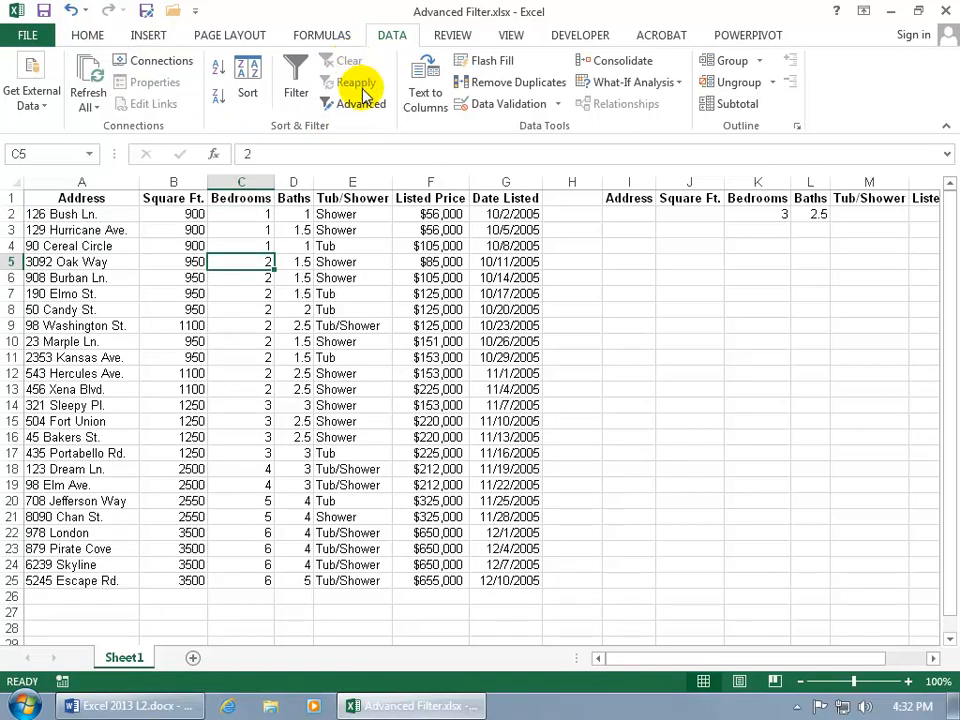
left_click(365, 103)
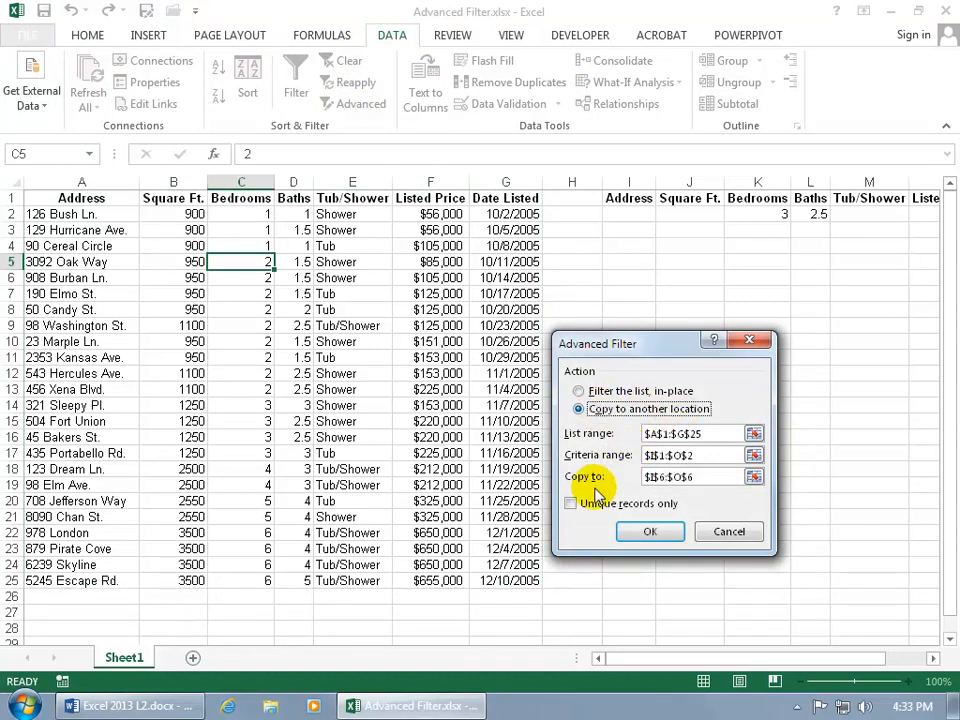
left_click(702, 475)
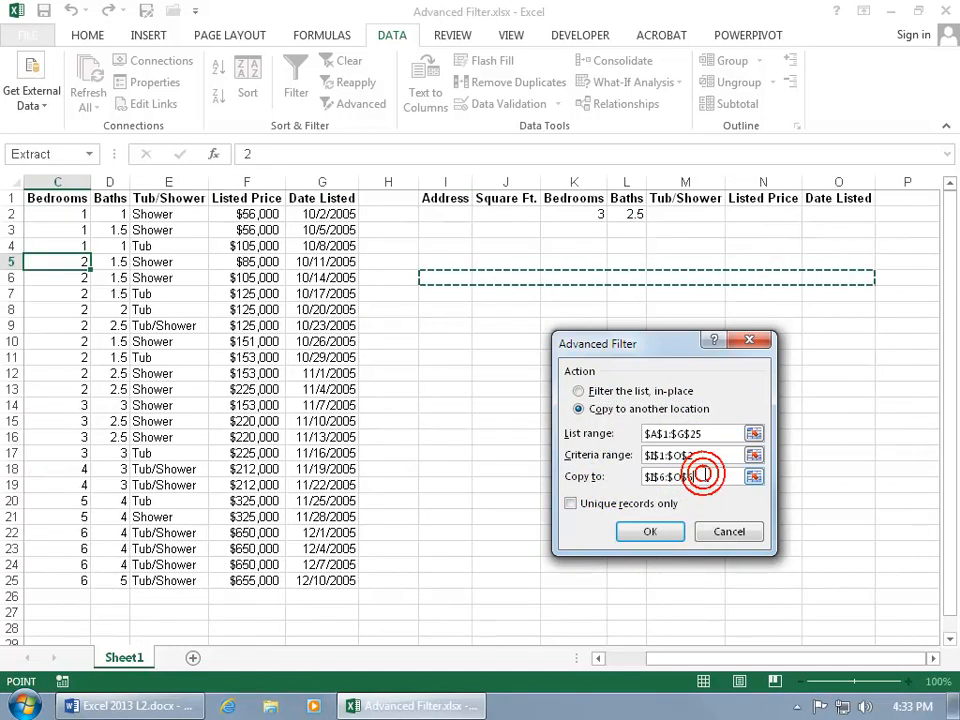
left_click_drag(702, 475, 628, 480)
key("BackSpace")
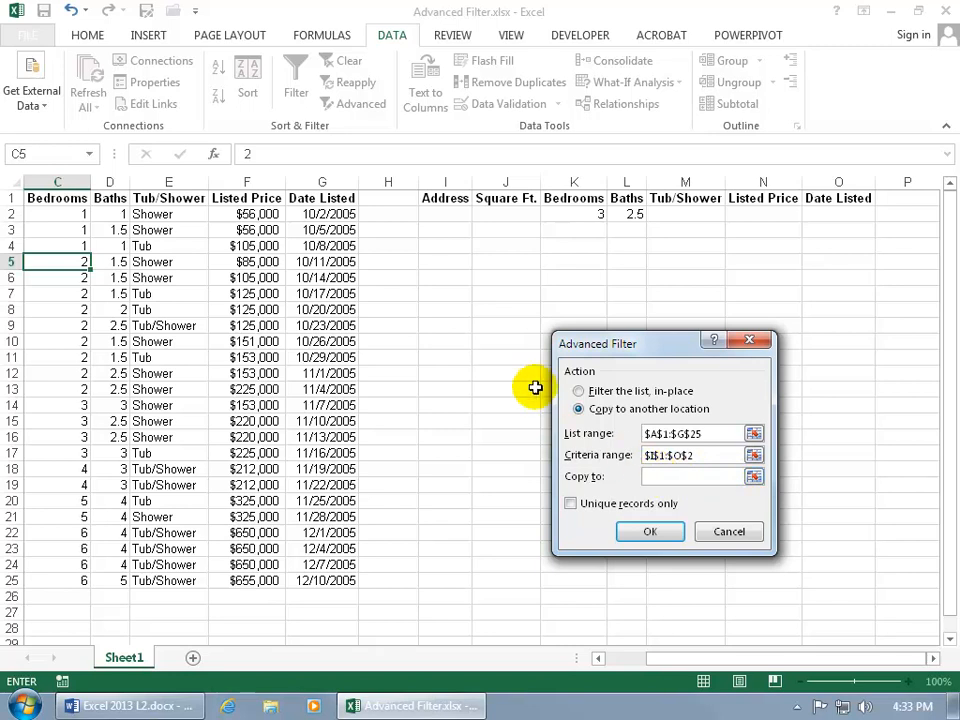
left_click(448, 279)
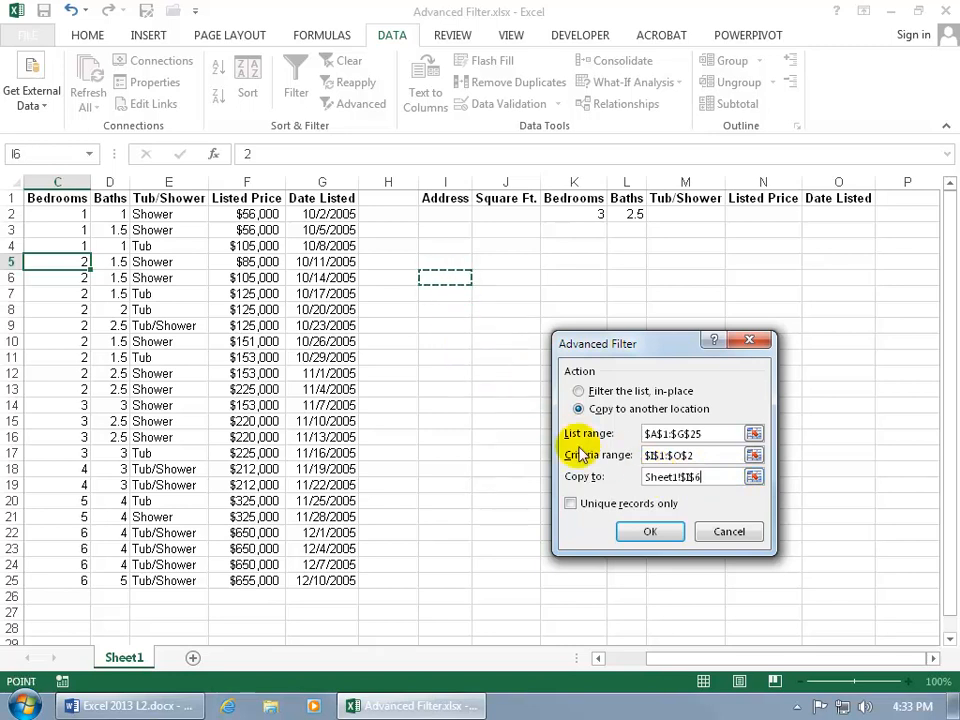
left_click(649, 531)
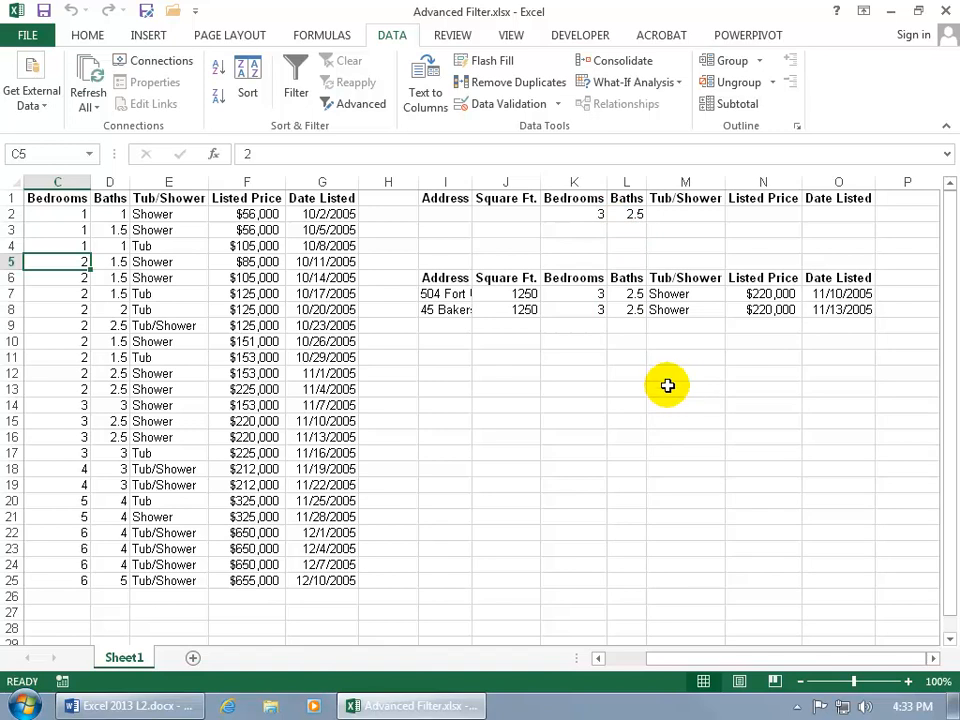
Delete the Baths criterion in L2 and enter >200000 as the Listed Price criterion in N2
left_click(634, 215)
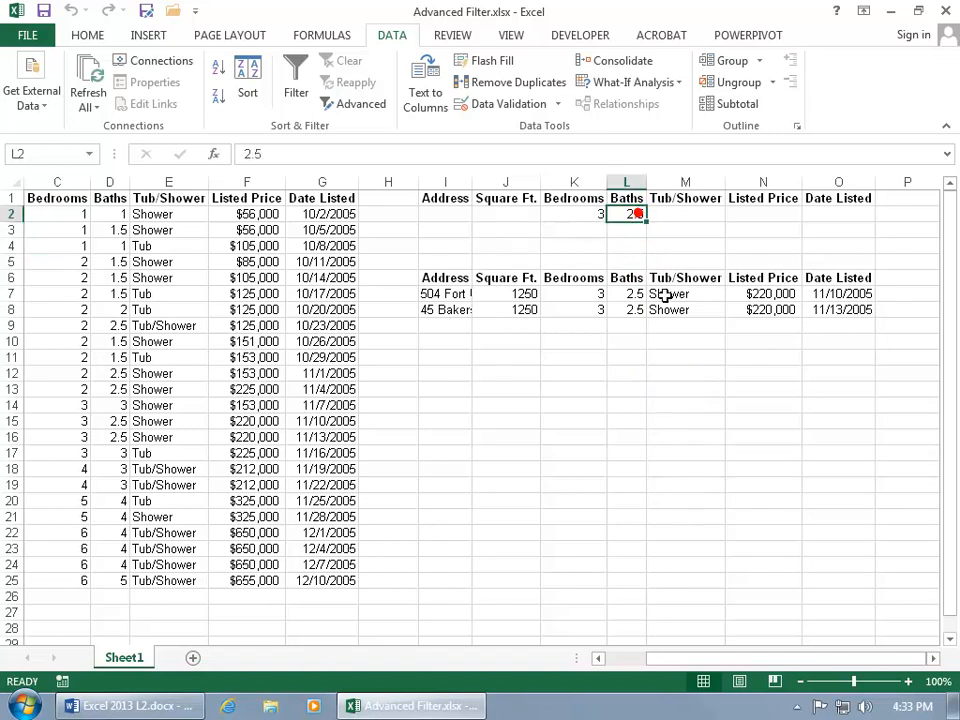
key("Delete")
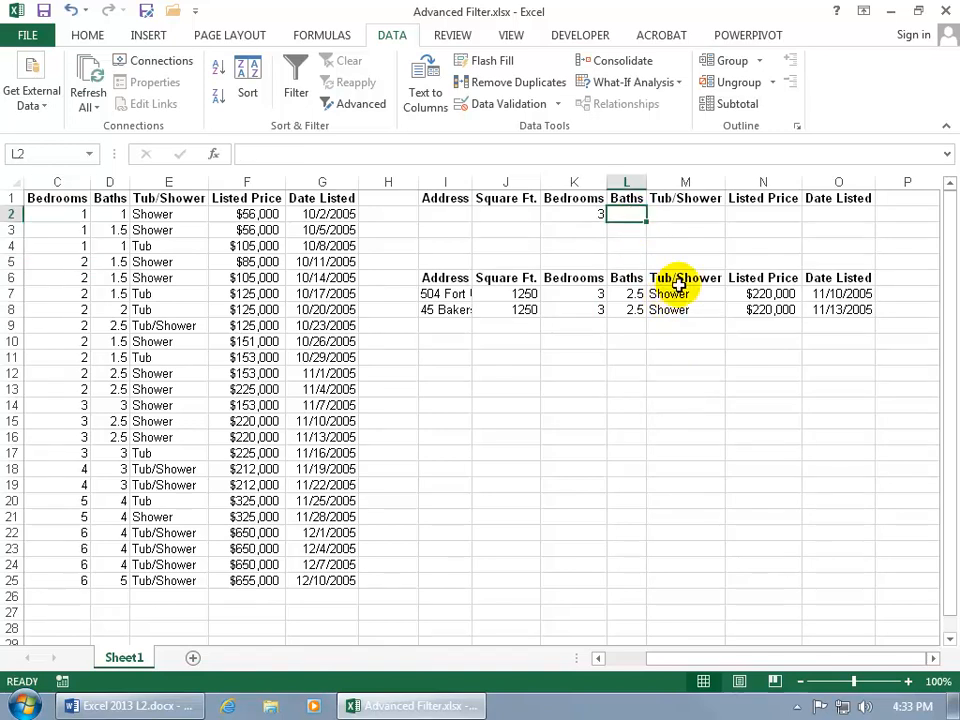
left_click(754, 214)
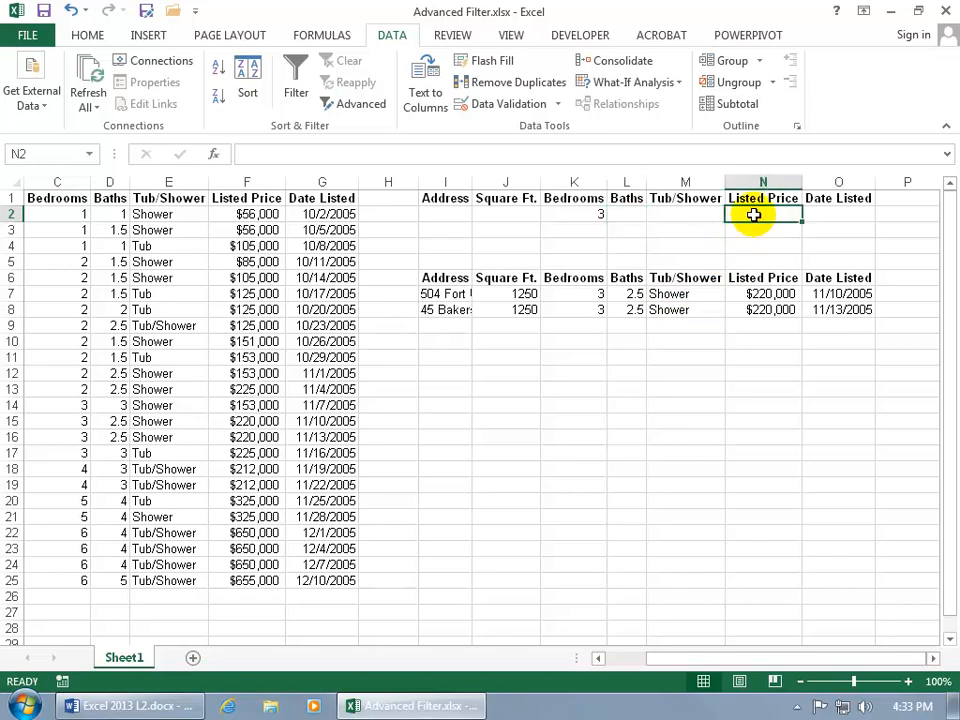
type(">")
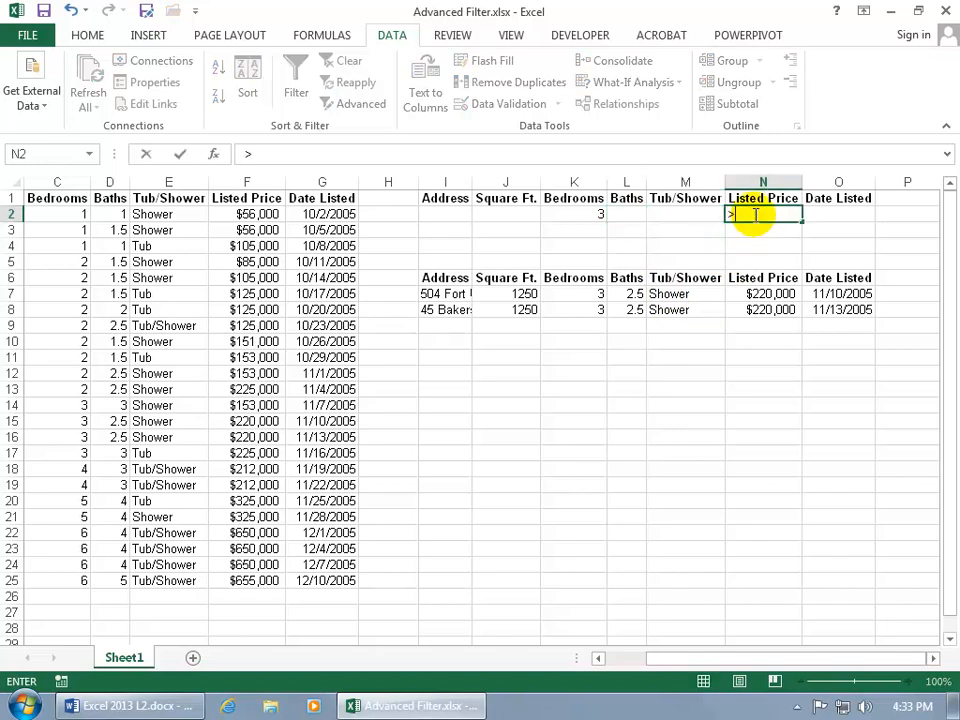
type("200000")
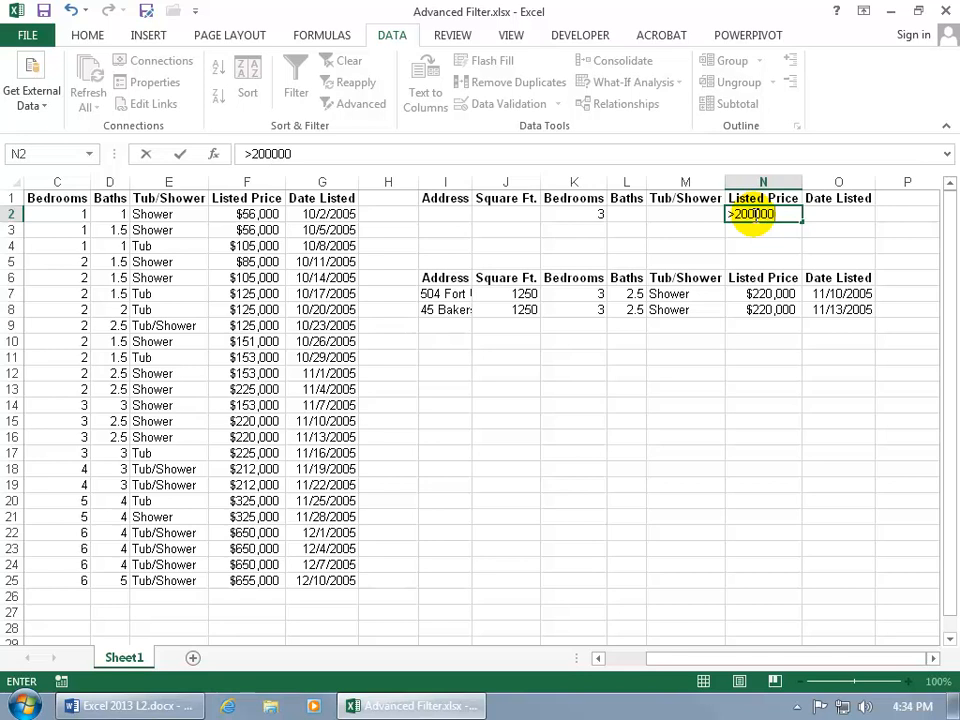
key("Return")
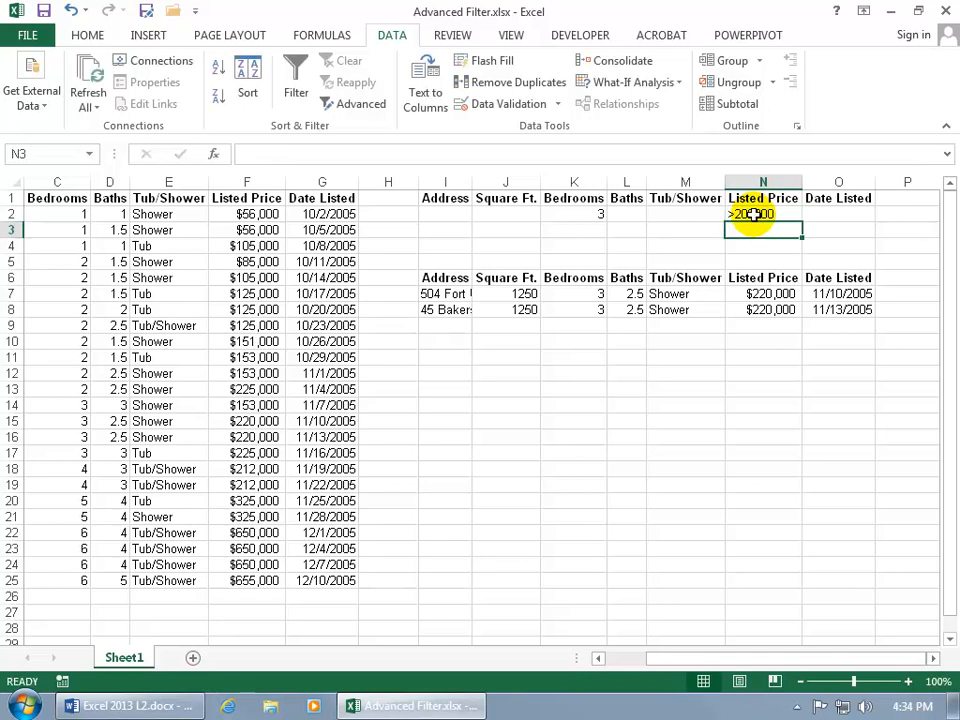
Rerun the Advanced Filter with the changed criteria, copying the results to I6:O6
left_click(370, 110)
left_click(592, 411)
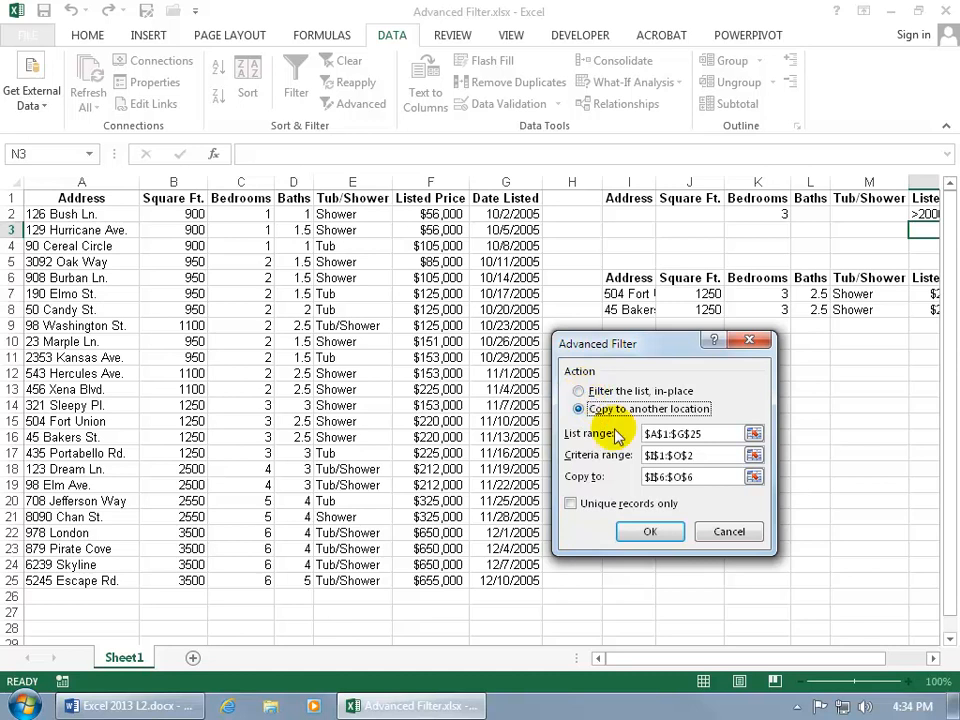
left_click(652, 531)
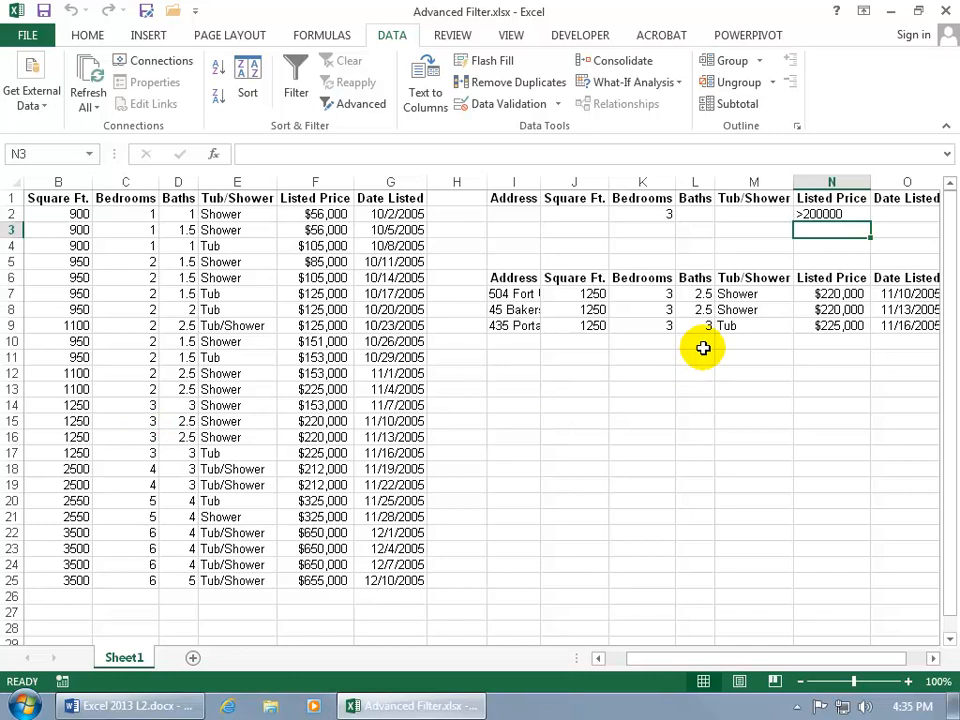
Delete the Listed Price criterion in N2 and enter 5 in K3 as a second Bedrooms criterion
left_click(660, 213)
left_click(653, 231)
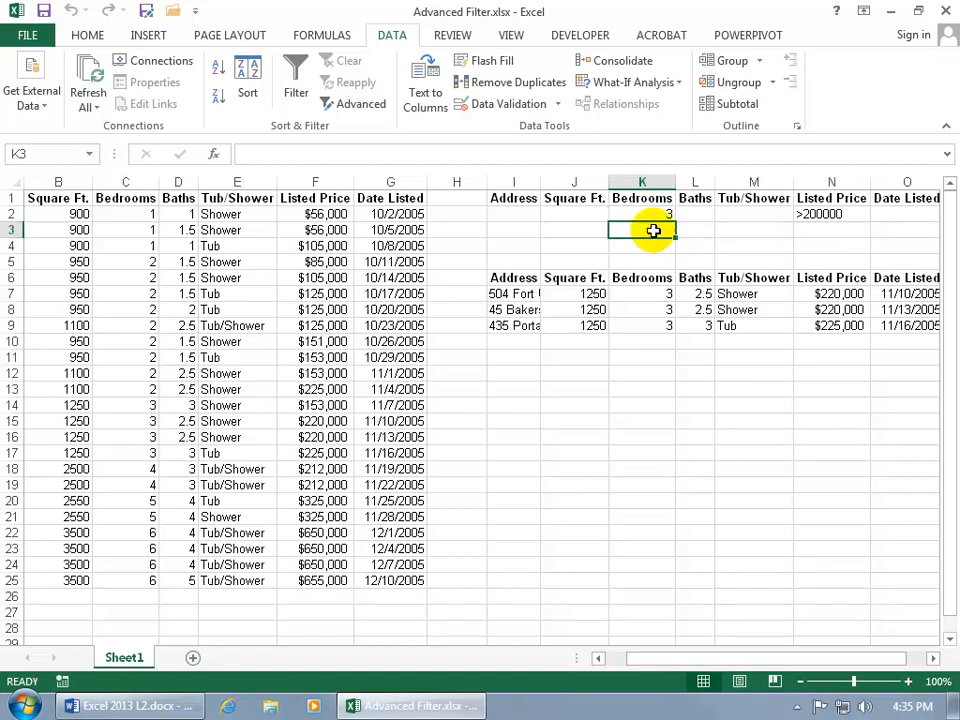
left_click(842, 214)
key("Delete")
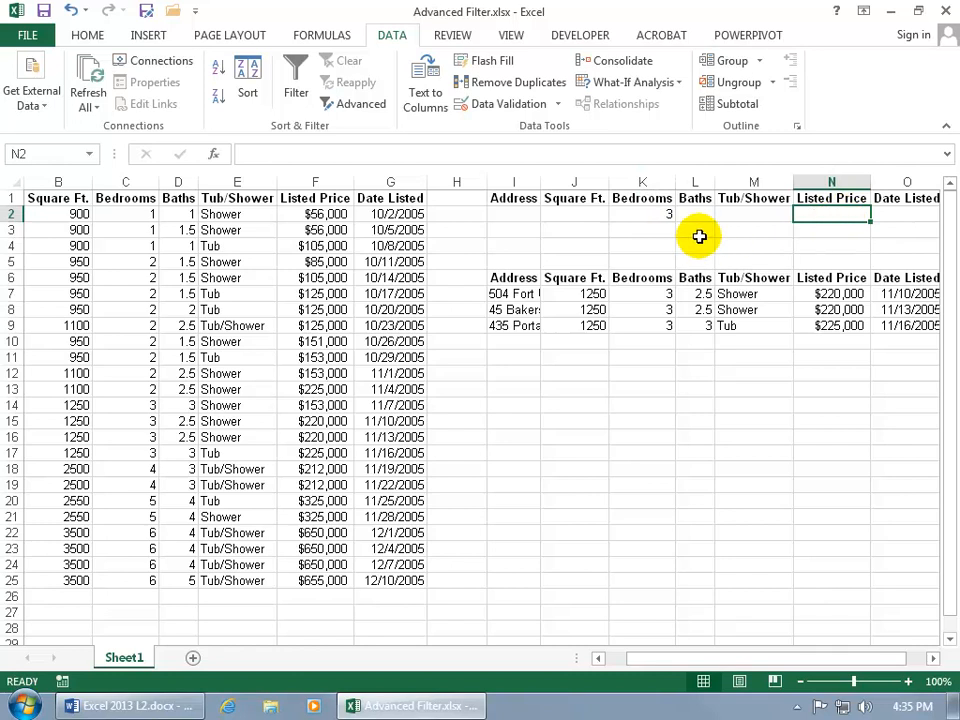
left_click(667, 230)
key("Down")
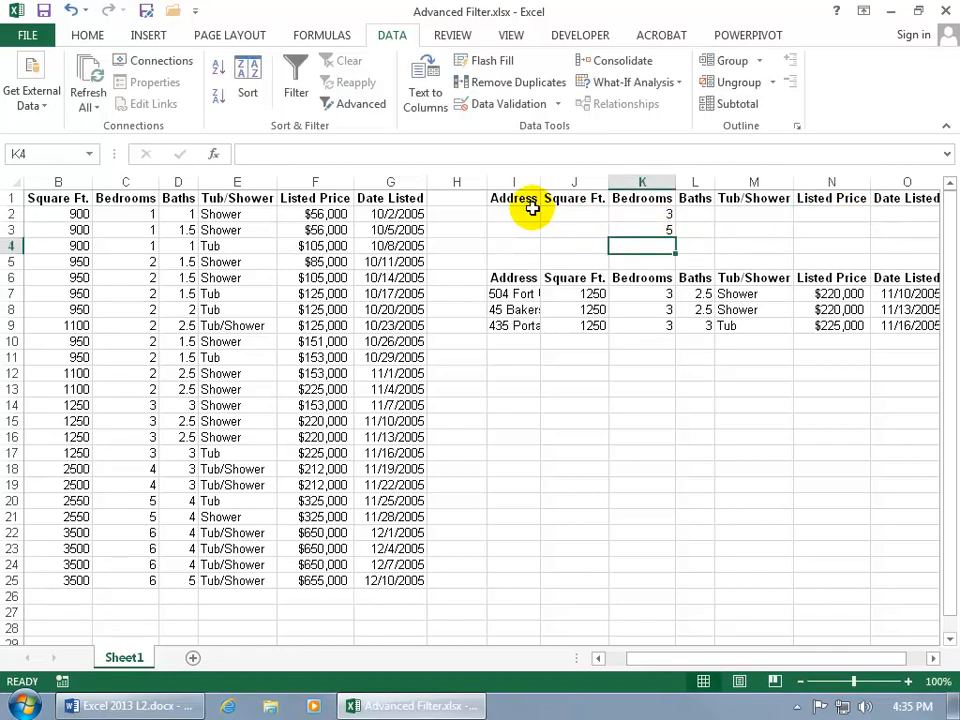
Run the Advanced Filter with the criteria range extended to I1:O3, copying the matching listings to I6:O6
left_click_drag(514, 198, 678, 228)
left_click(456, 339)
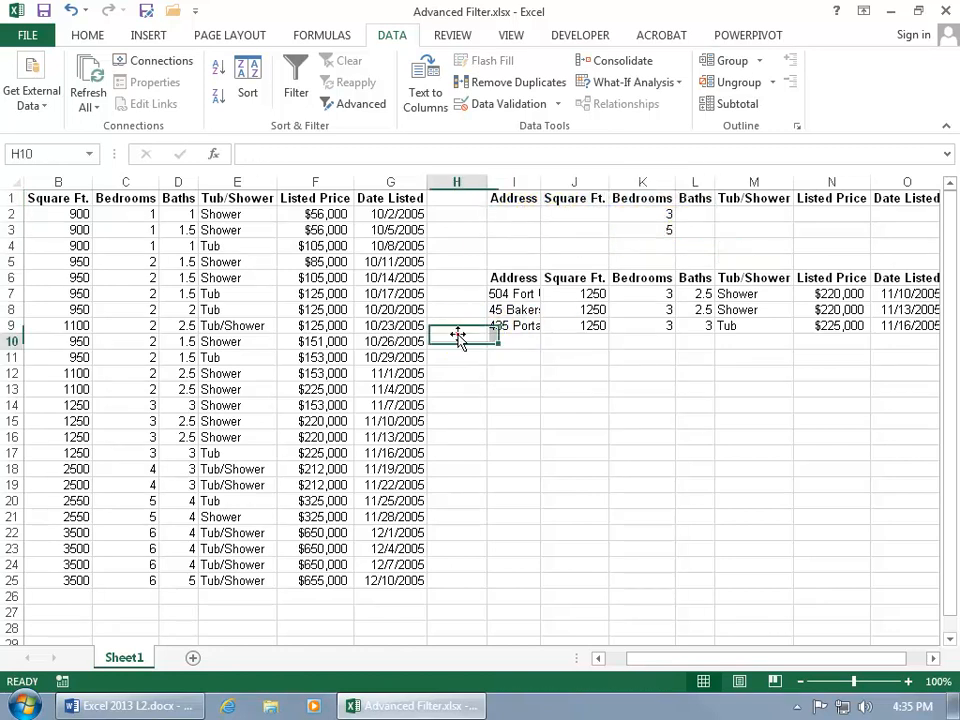
left_click(350, 103)
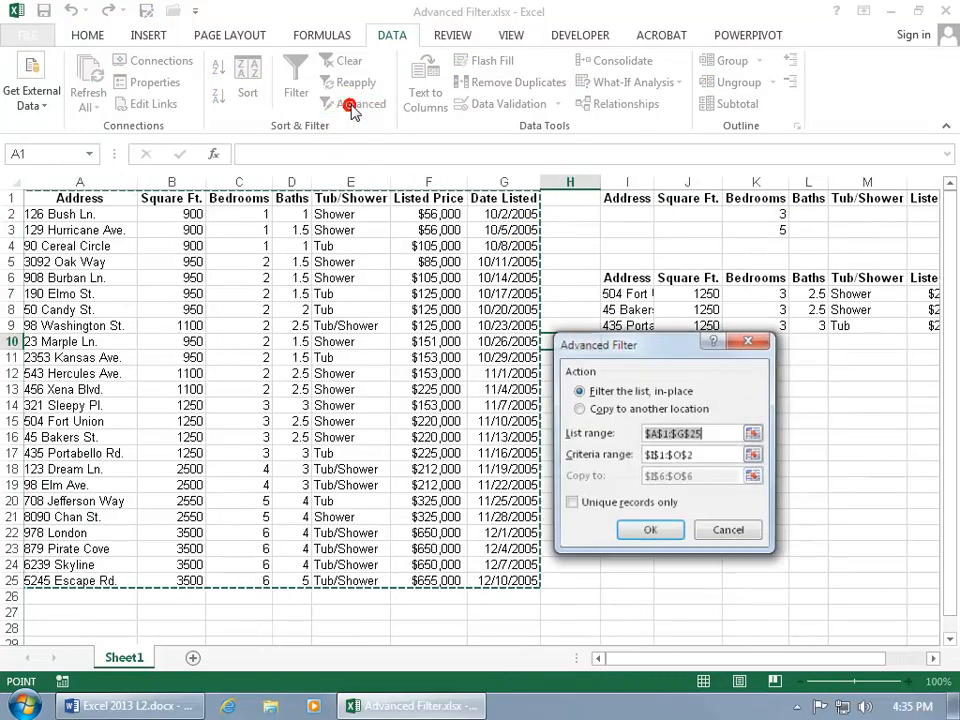
left_click(603, 411)
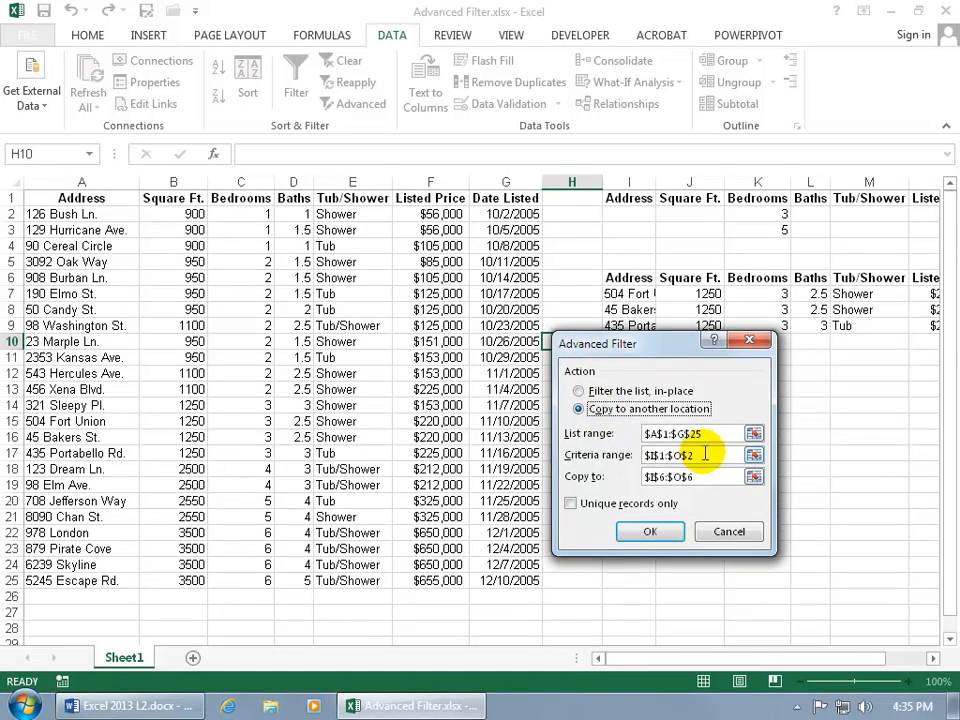
left_click(705, 454)
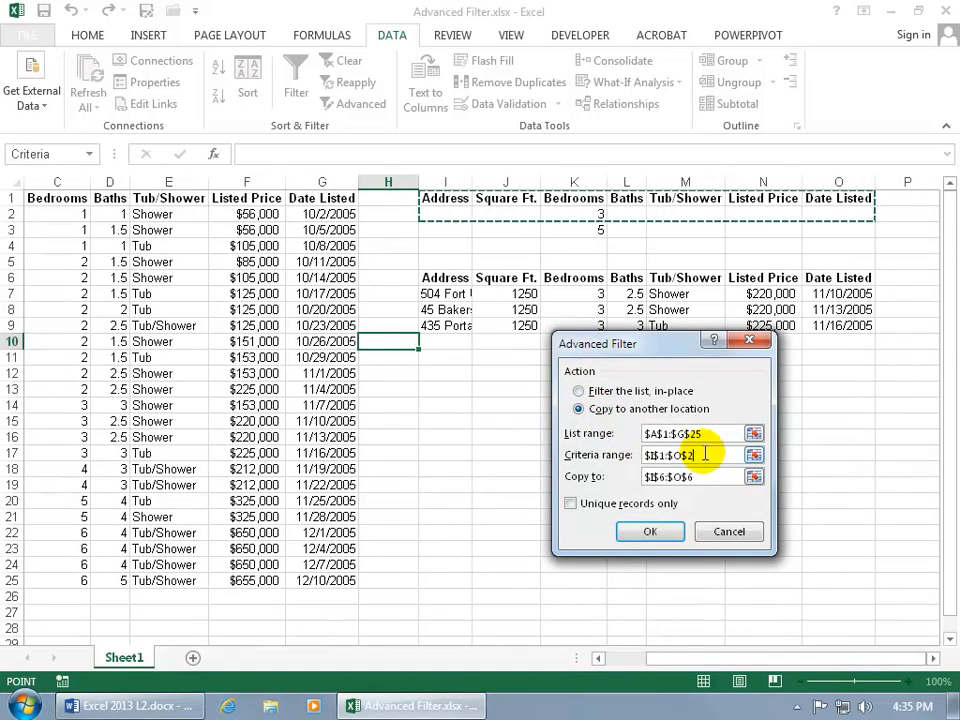
left_click(753, 455)
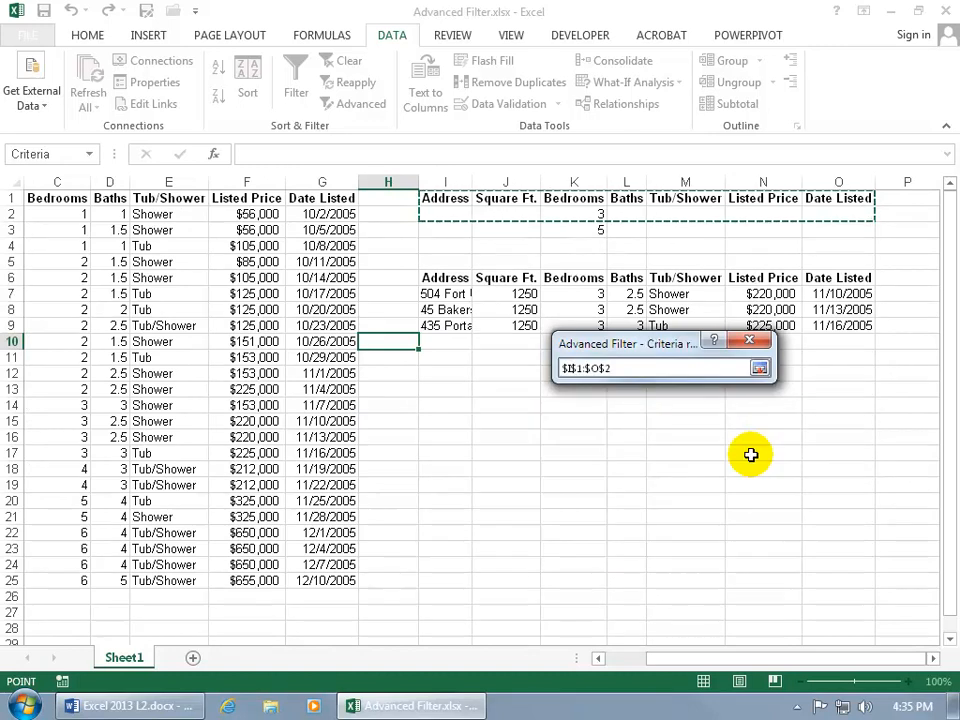
left_click_drag(446, 201, 828, 235)
left_click(650, 531)
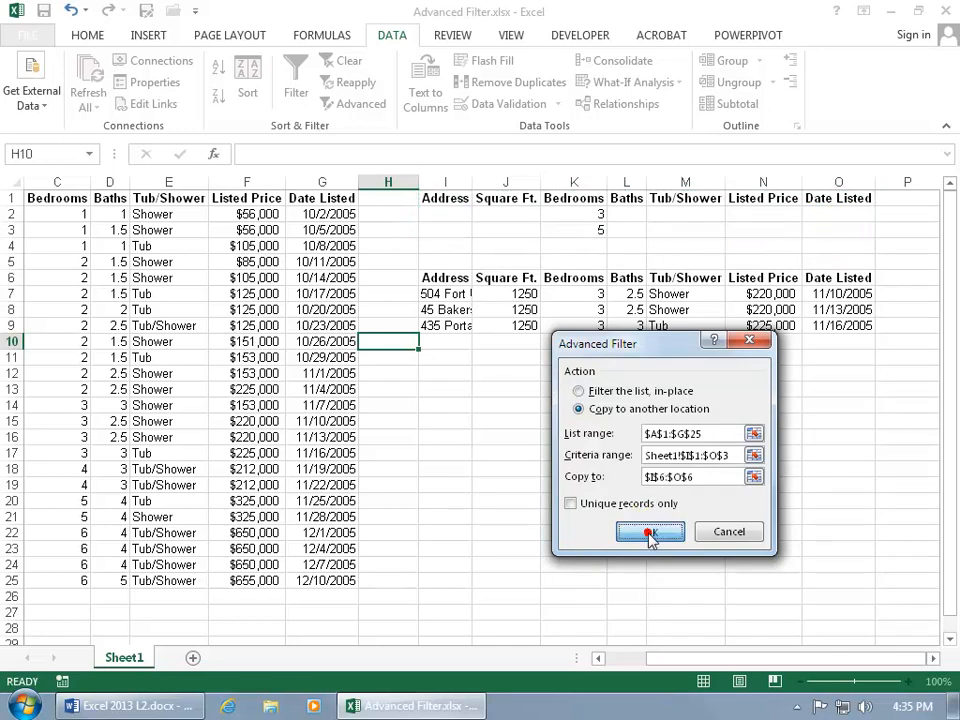
left_click_drag(600, 294, 602, 370)
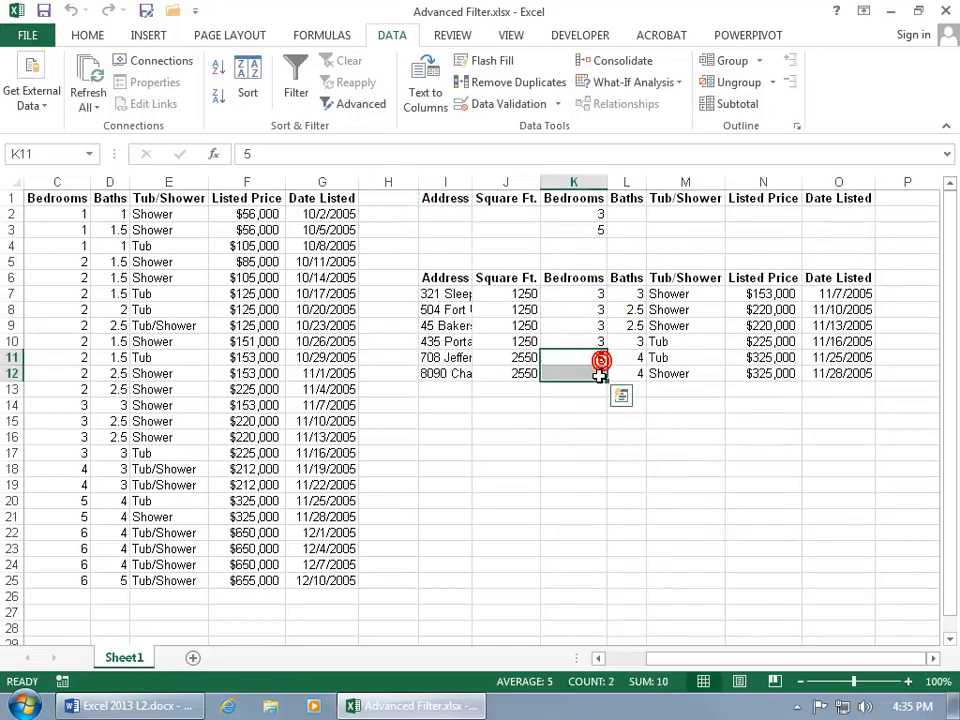
Delete the Bedrooms criterion in K3 and rerun the Advanced Filter with criteria range I1:O3, copying the results to I6:O6
left_click(600, 232)
key("Delete")
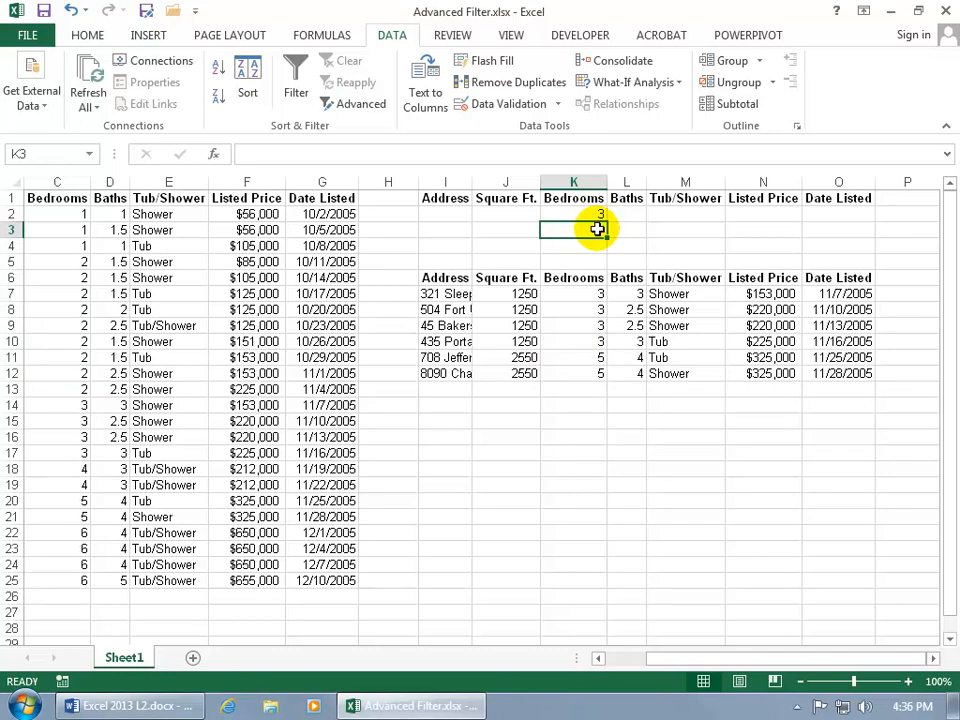
left_click(349, 106)
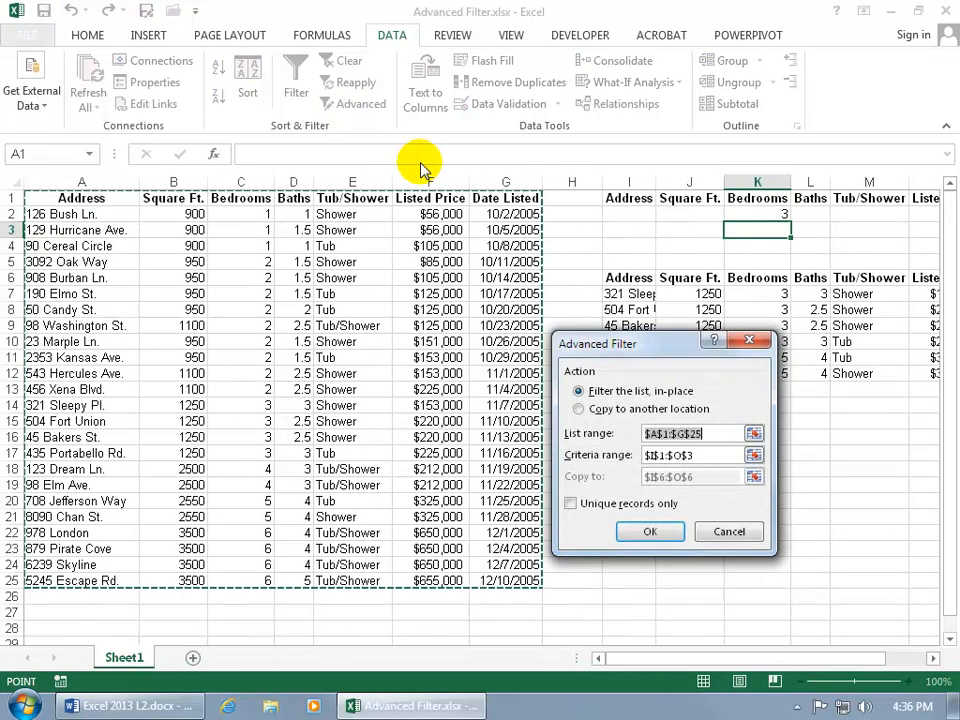
left_click(603, 409)
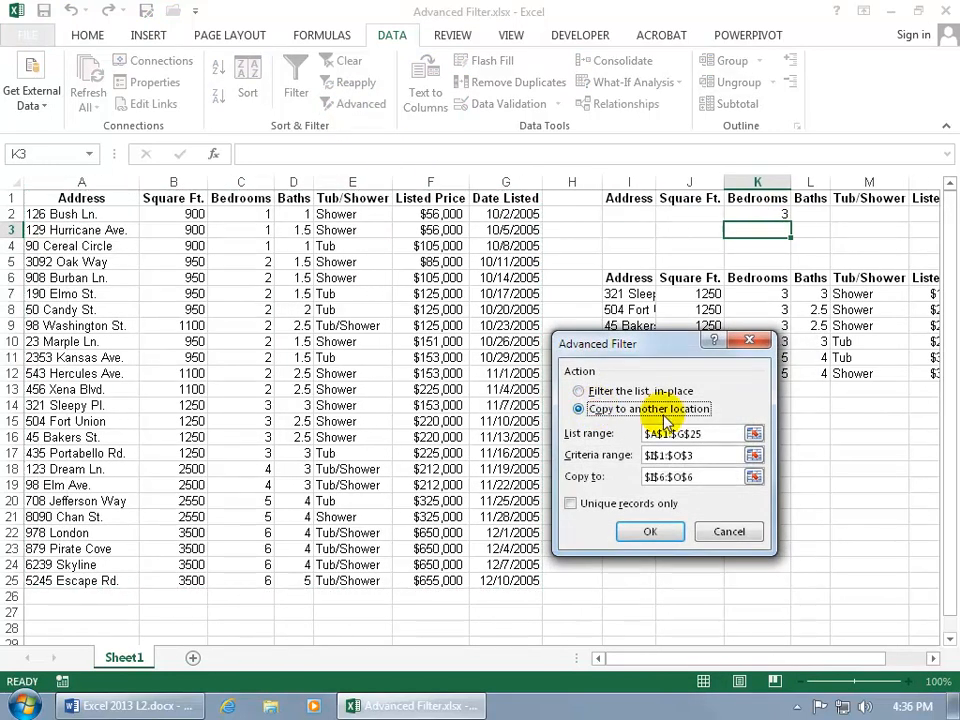
left_click(655, 530)
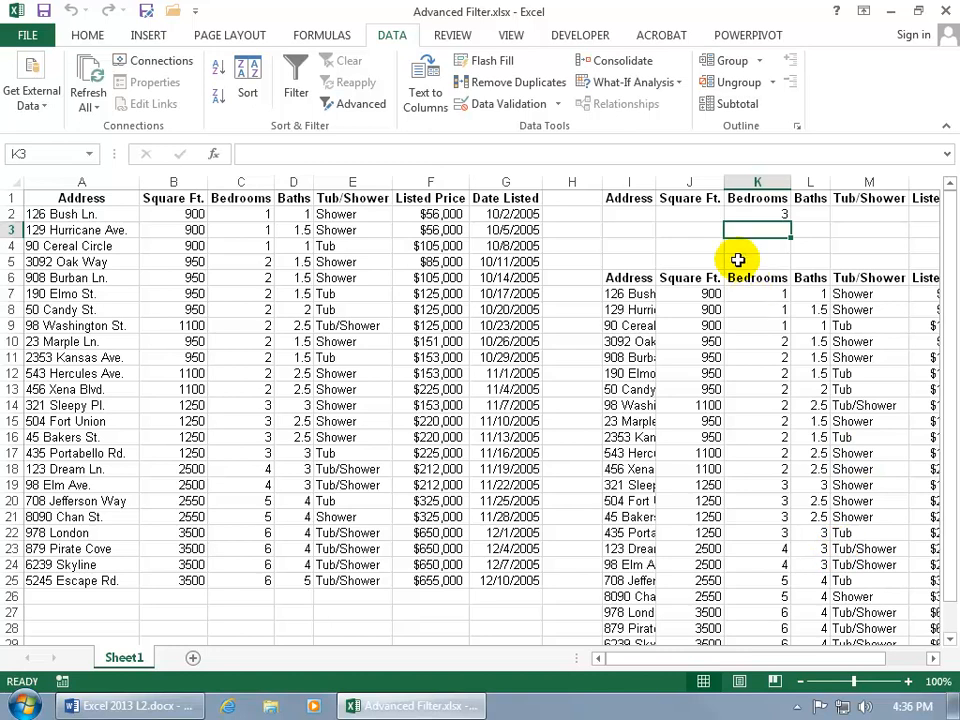
left_click_drag(641, 226, 843, 231)
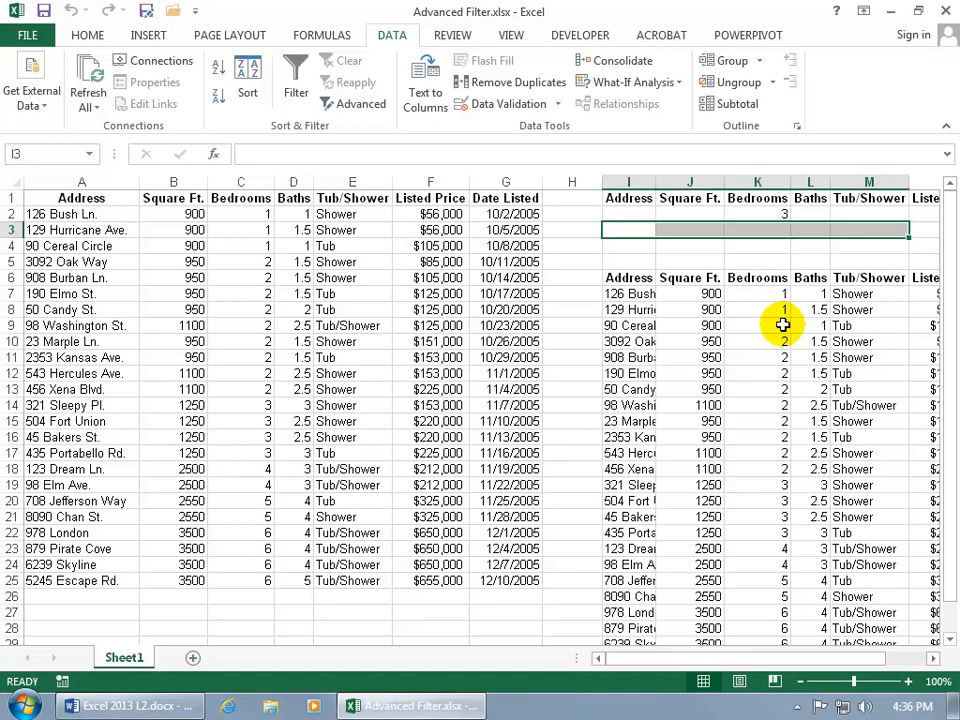
Delete all the copied filter results, including their header row, starting at I6
left_click_drag(618, 277, 857, 654)
key("Delete")
left_click_drag(951, 471, 955, 330)
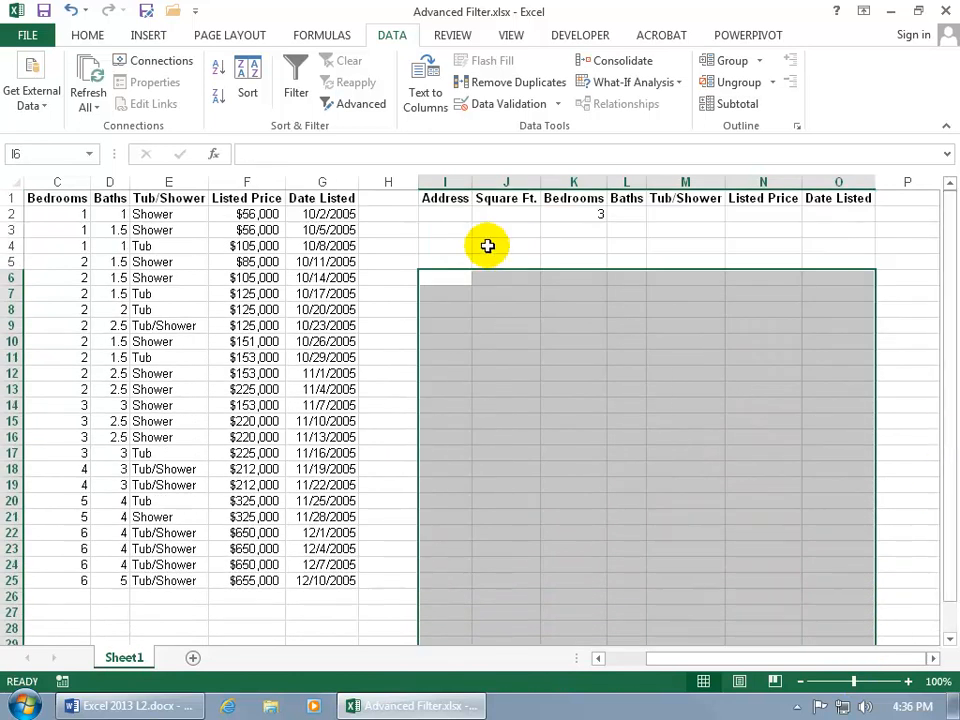
Enter 3 as the Bedrooms criterion in K2 and 2.5 as the Baths criterion in L2
left_click(405, 229)
left_click(600, 216)
type("3")
left_click(635, 213)
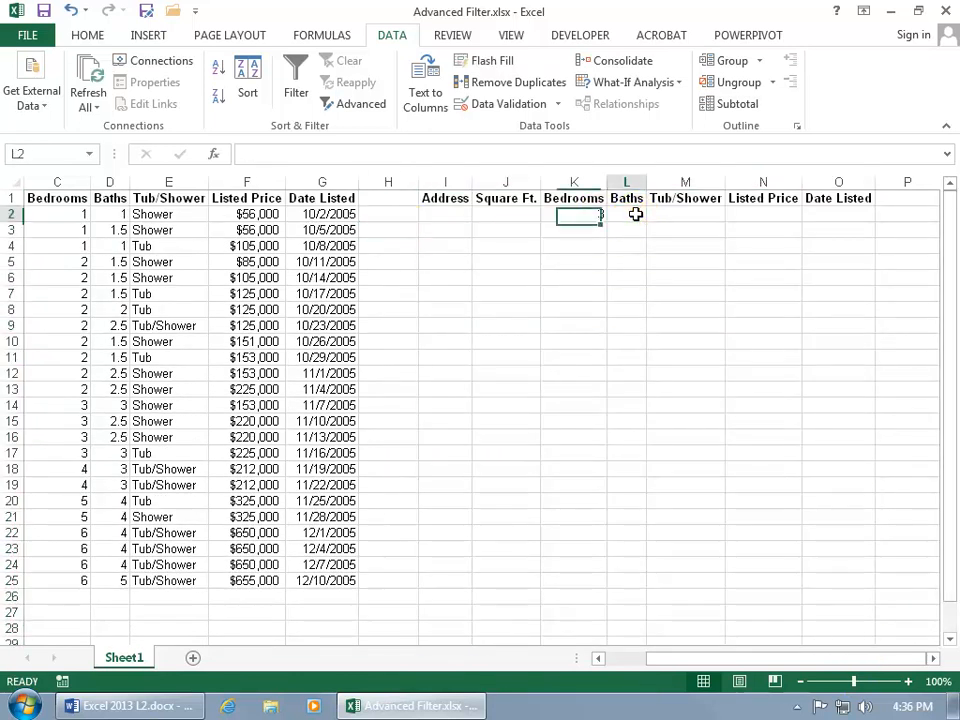
type("2.5")
left_click(621, 229)
left_click_drag(718, 663, 643, 660)
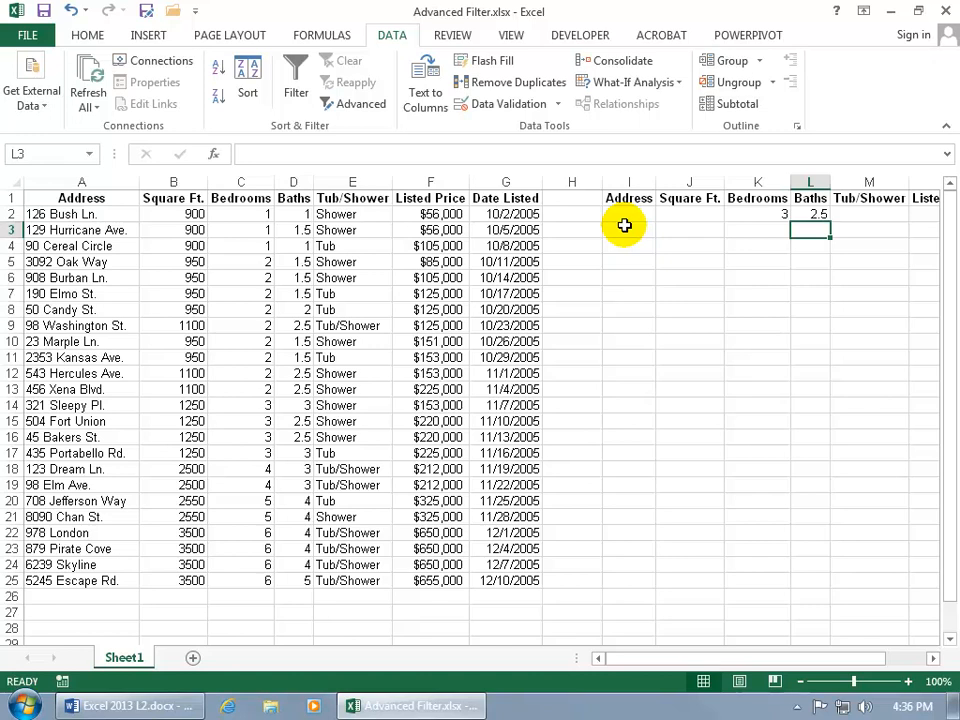
left_click(357, 104)
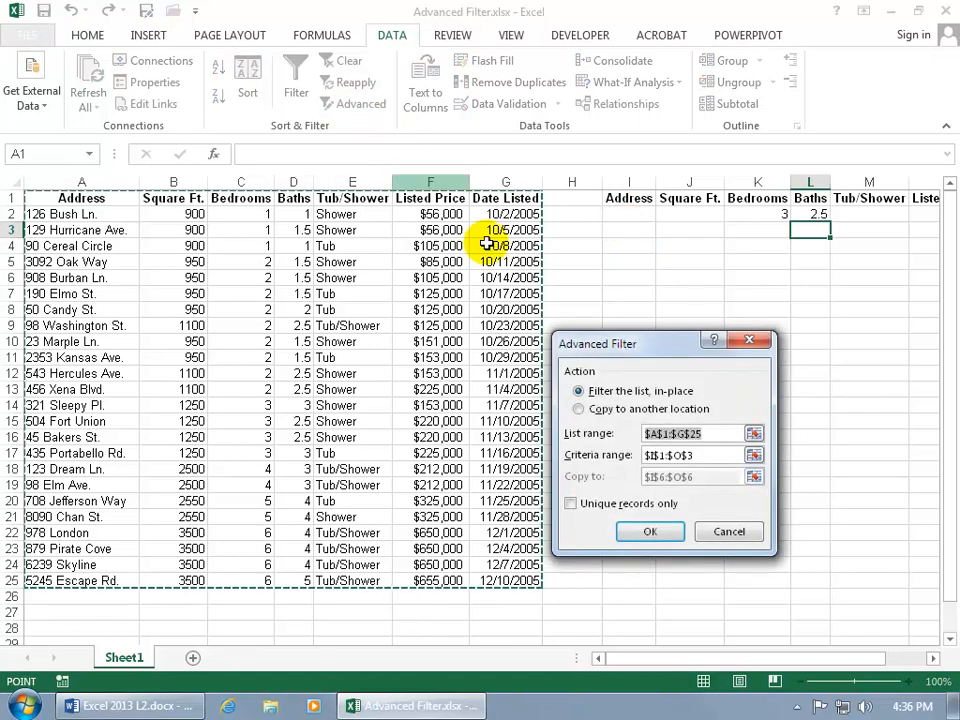
left_click(596, 410)
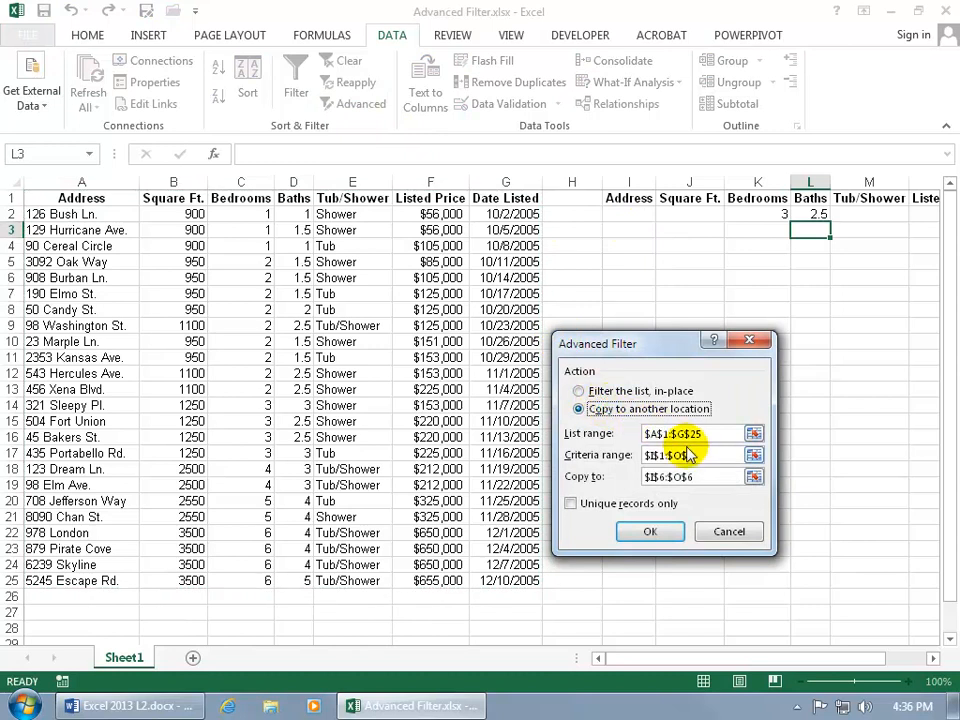
left_click(726, 532)
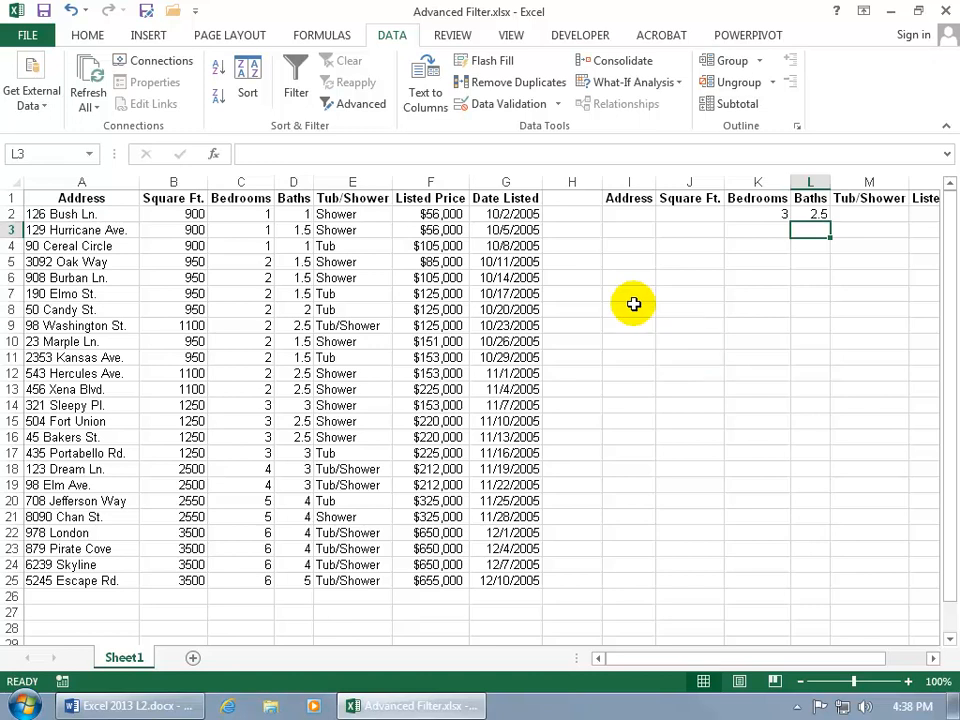
Examine where the macro recording commands are offered and how the Developer tab is enabled in the ribbon customization options
left_click(582, 37)
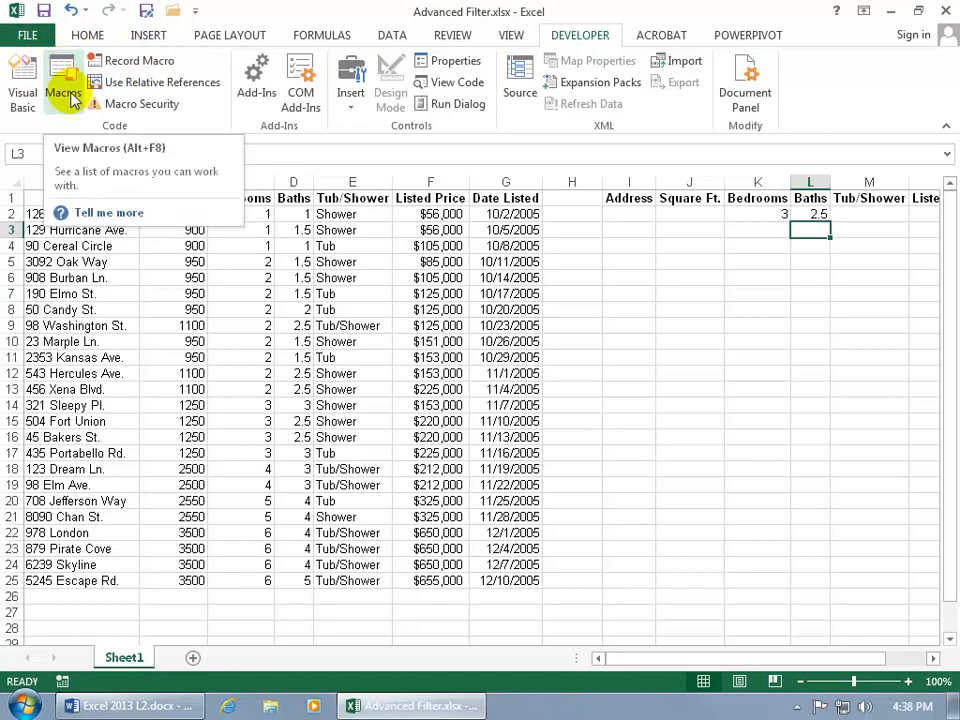
left_click(515, 38)
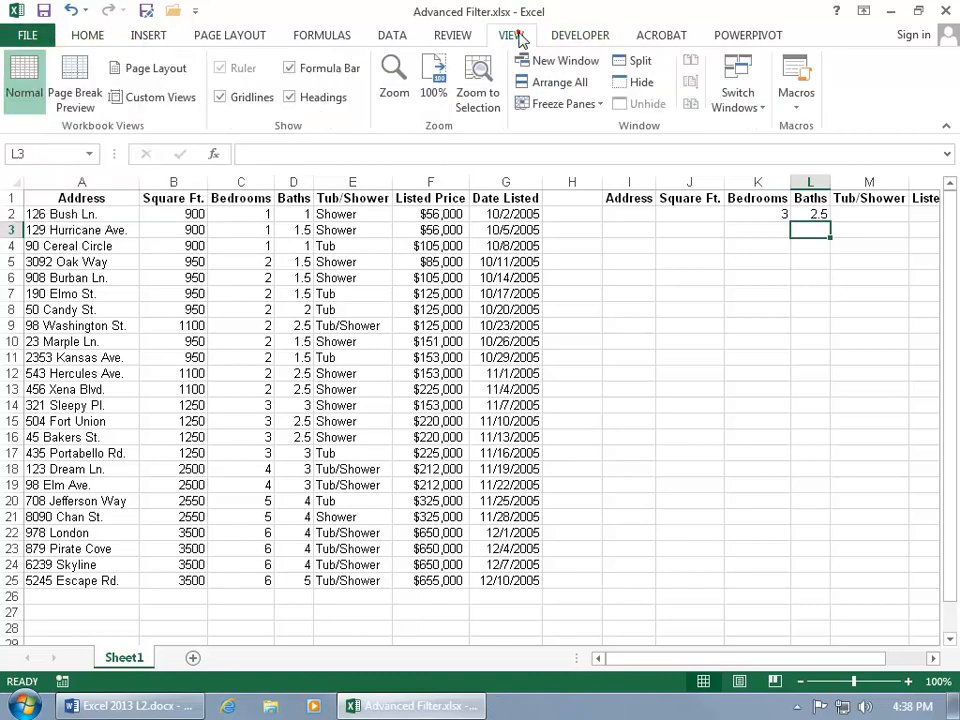
left_click(805, 103)
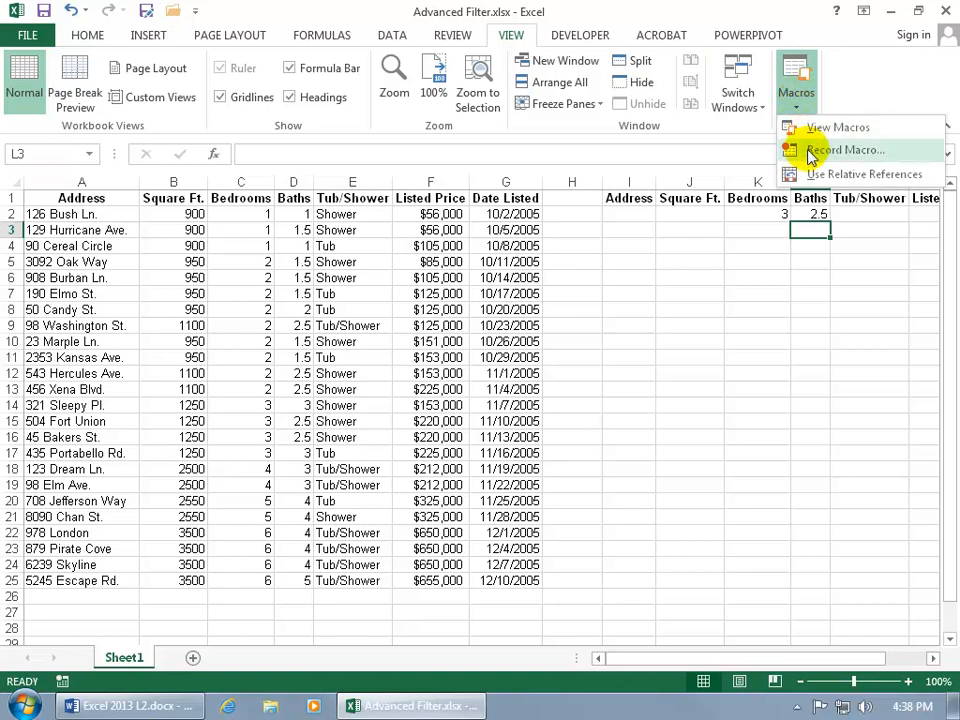
right_click(576, 48)
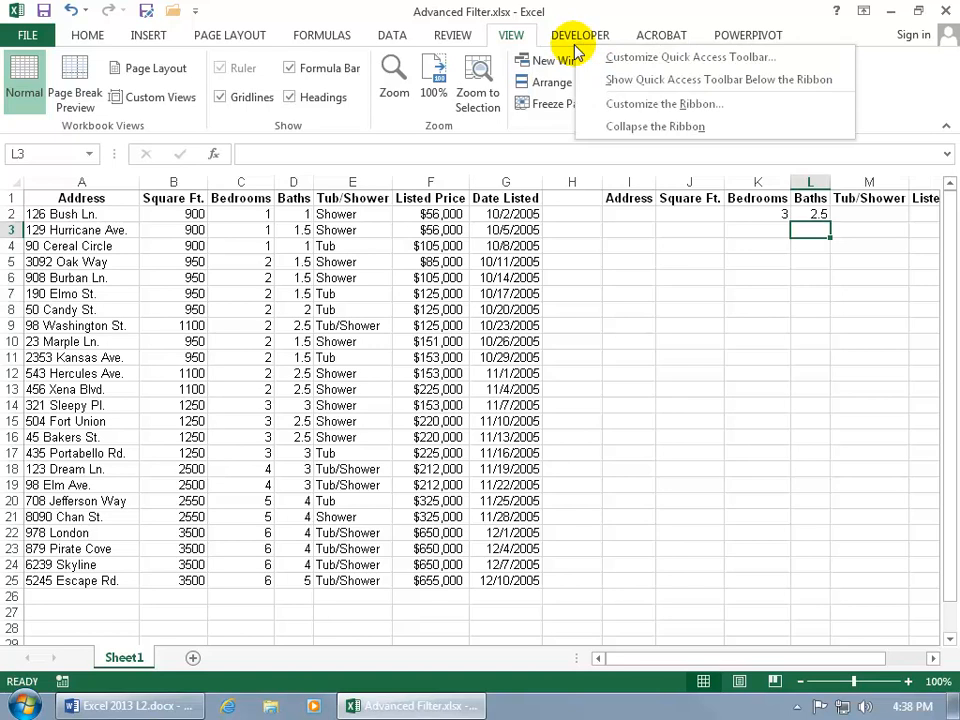
left_click(617, 103)
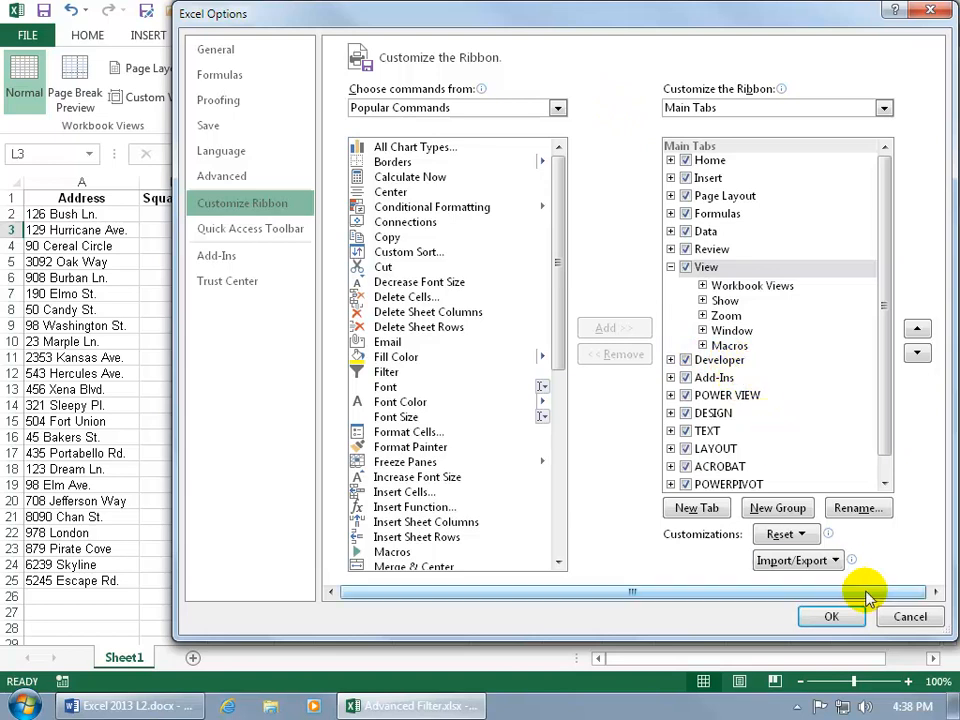
left_click(910, 617)
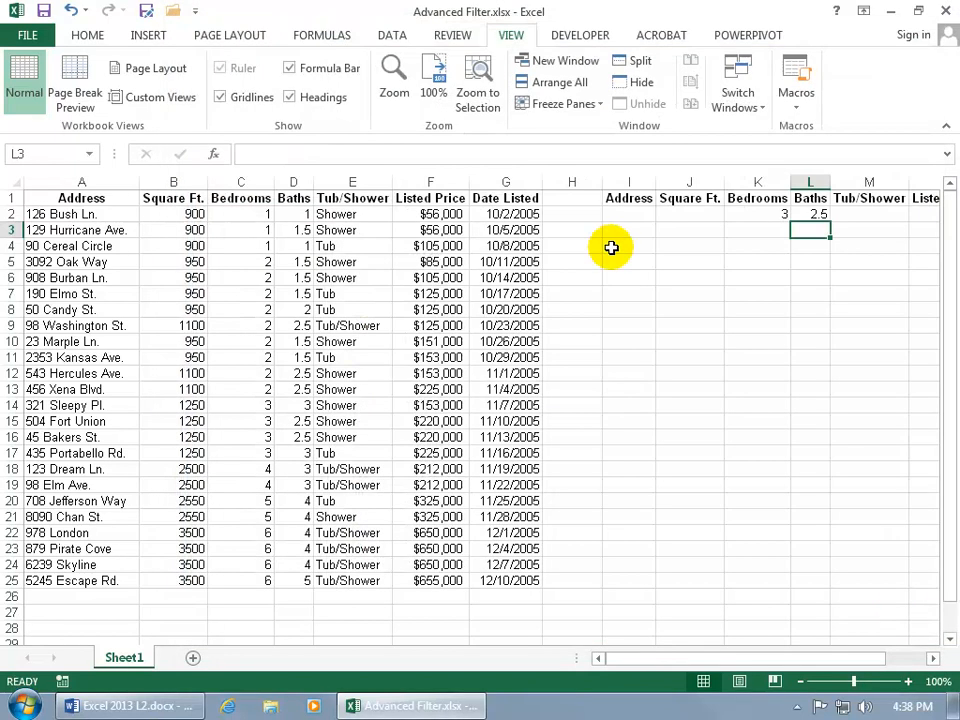
left_click(598, 37)
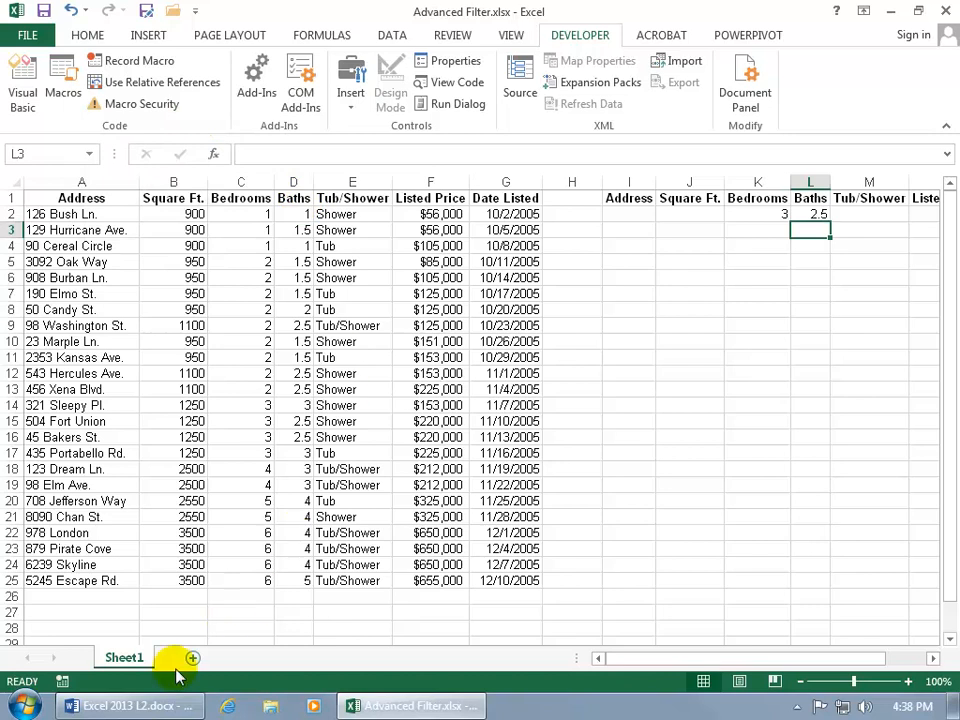
Turn the status bar's Macro Recording indicator off and back on
right_click(130, 686)
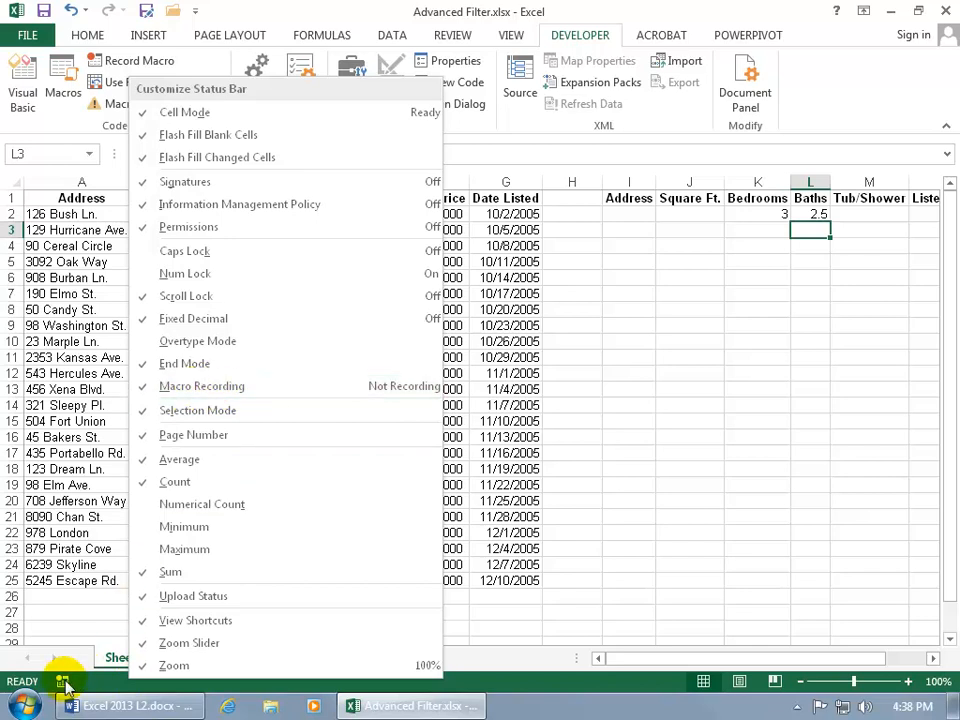
left_click(156, 388)
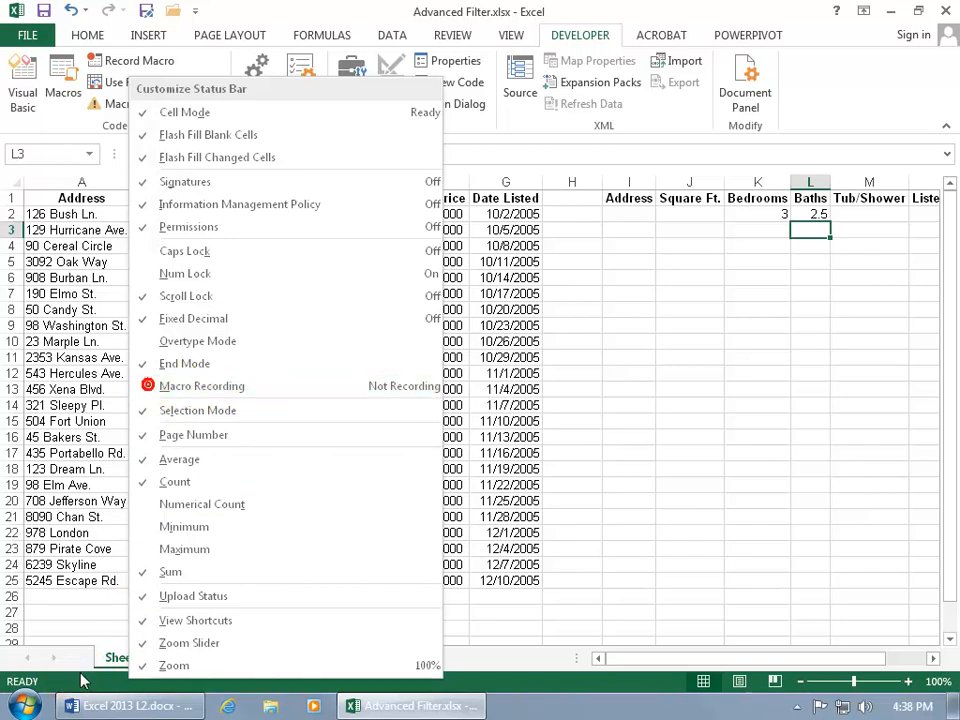
left_click(182, 386)
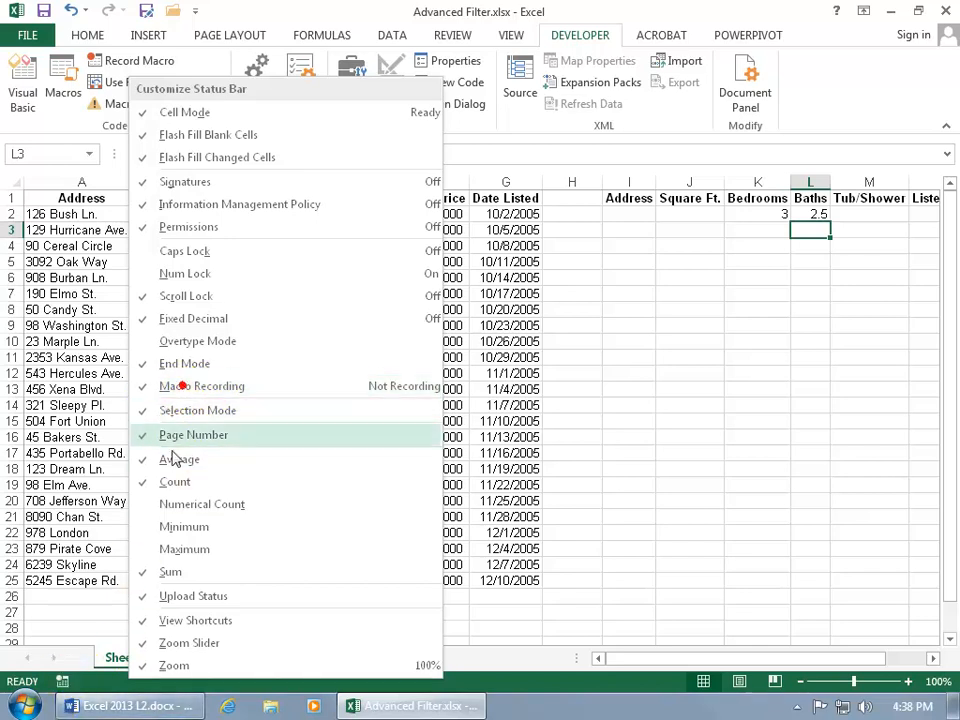
left_click(88, 682)
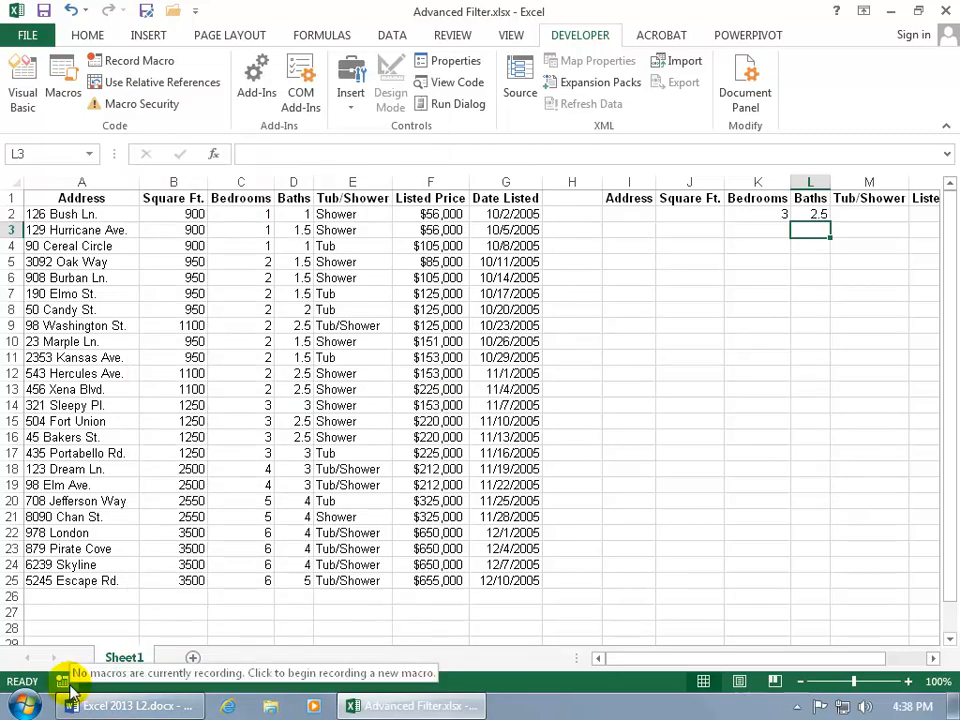
Start recording a macro named Filter with the shortcut letter q, stored in This Workbook
left_click(63, 681)
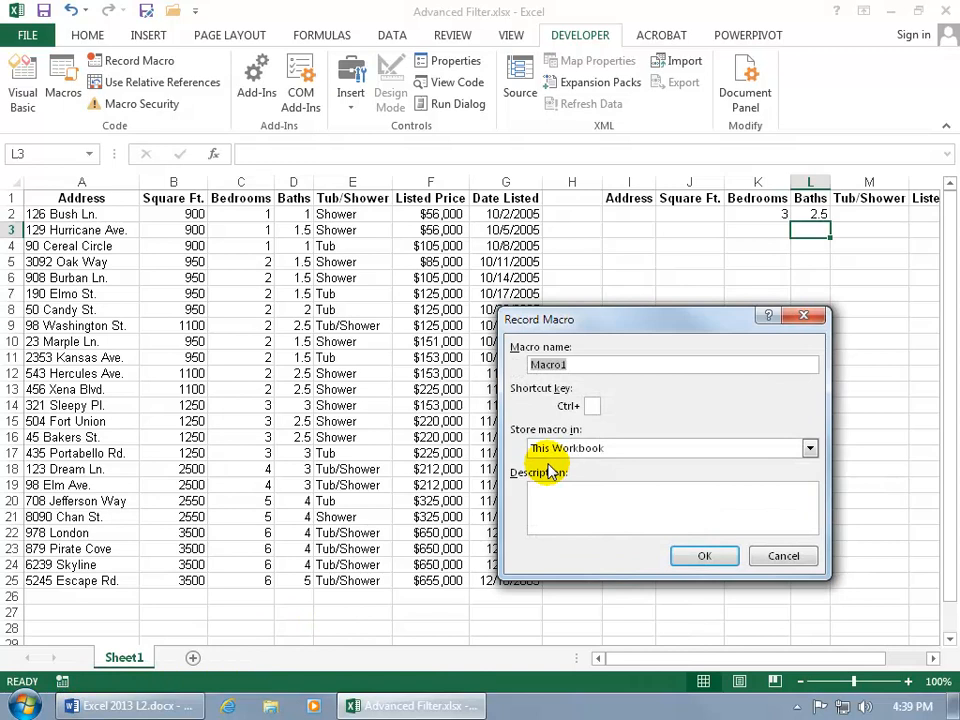
type("Filter")
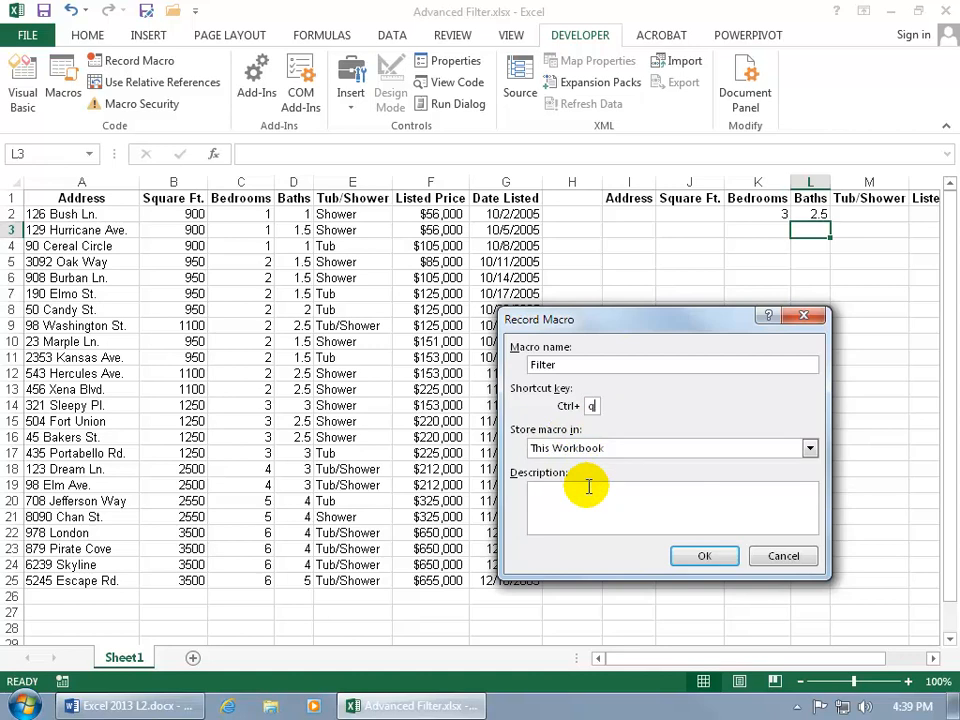
left_click(809, 448)
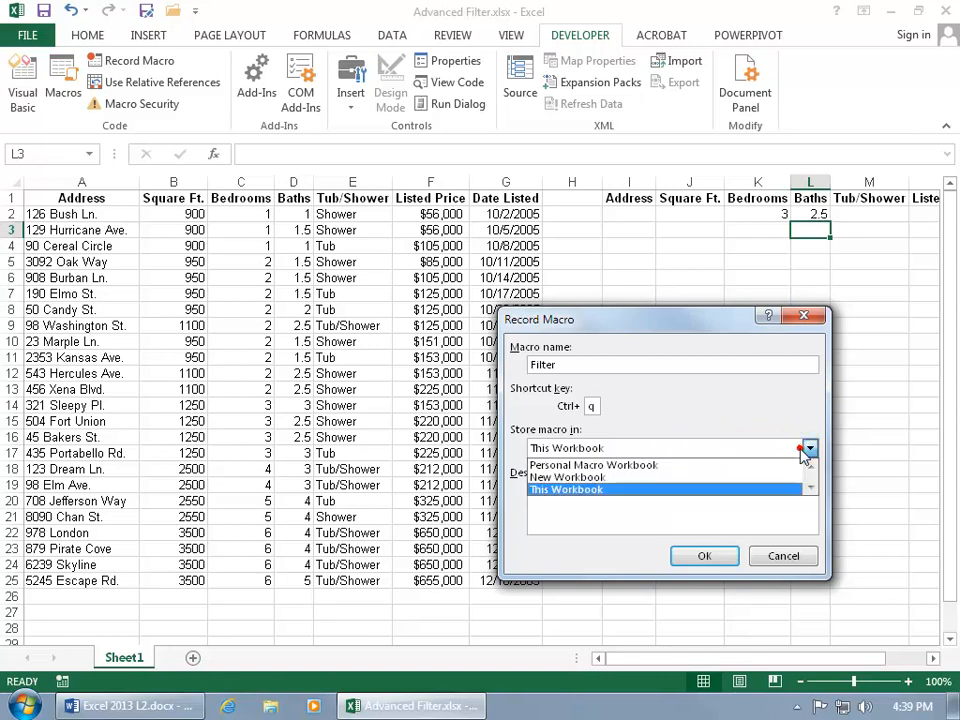
left_click(664, 420)
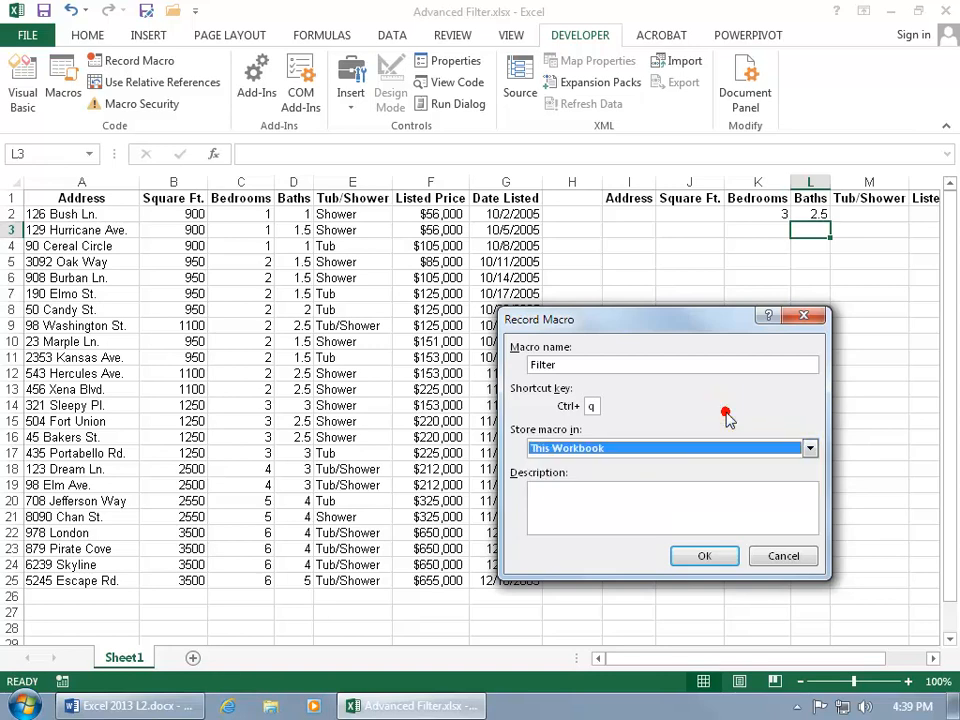
left_click(662, 491)
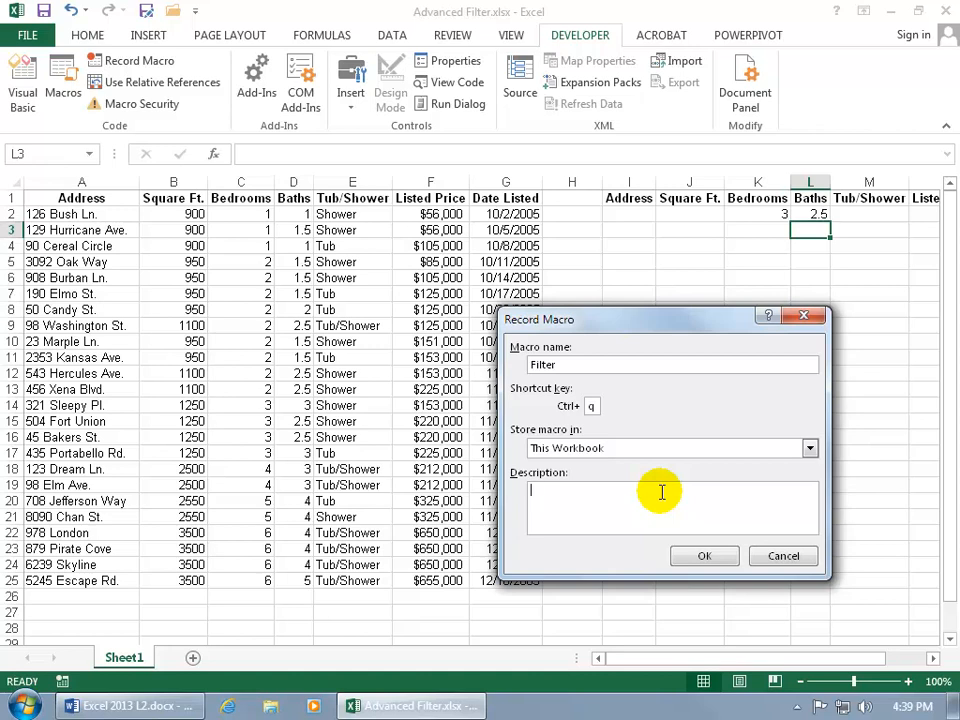
left_click(700, 555)
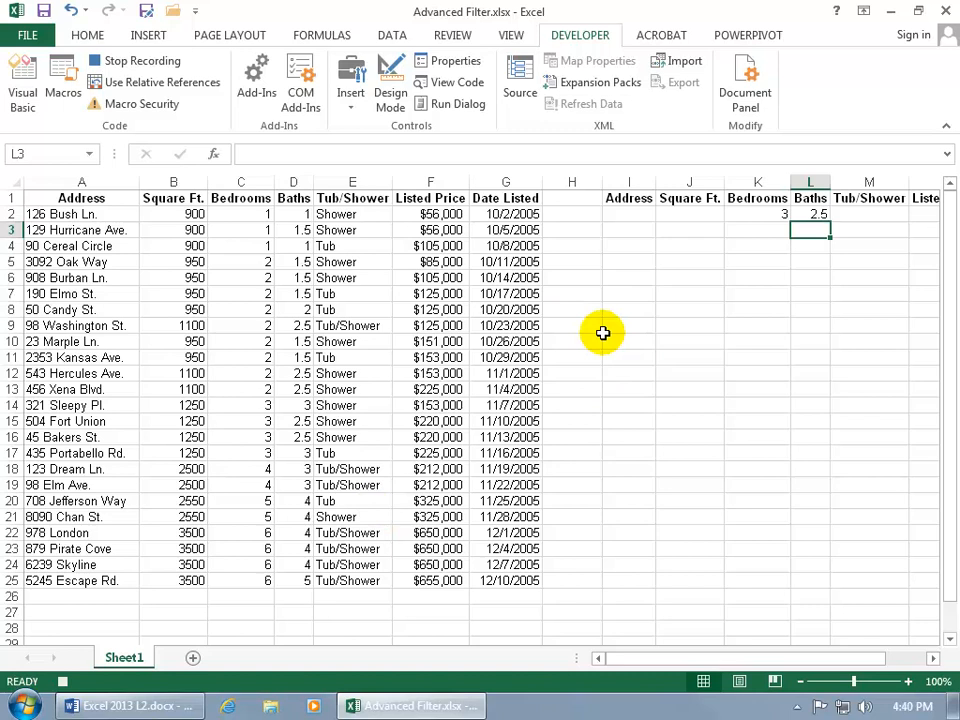
Set up an Advanced Filter on the property table that copies to another location, with list range A1:G25
left_click(344, 277)
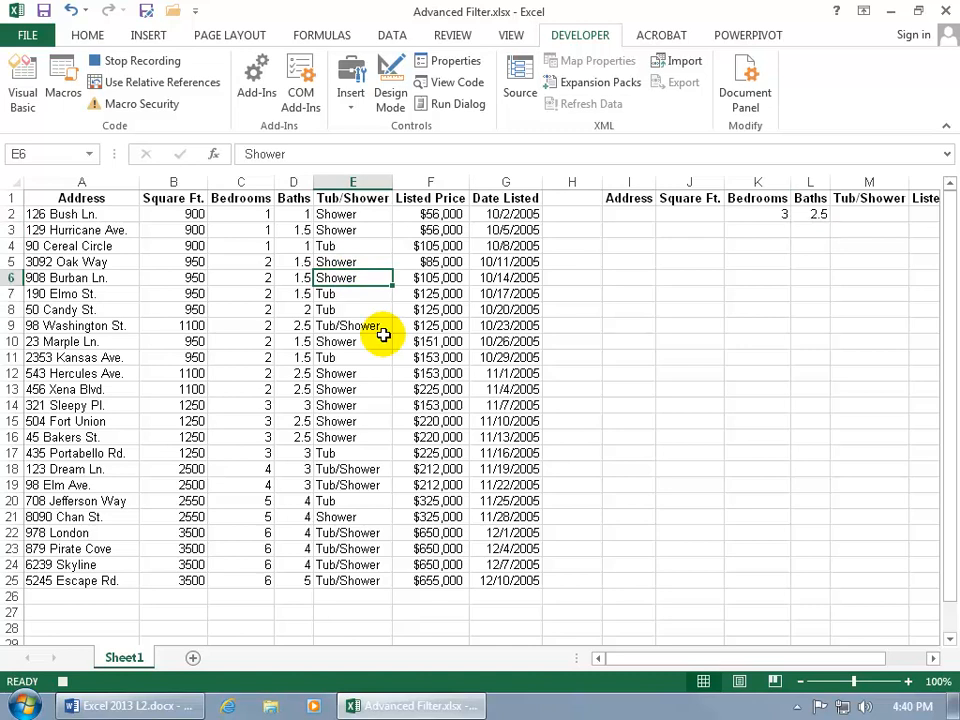
left_click(393, 36)
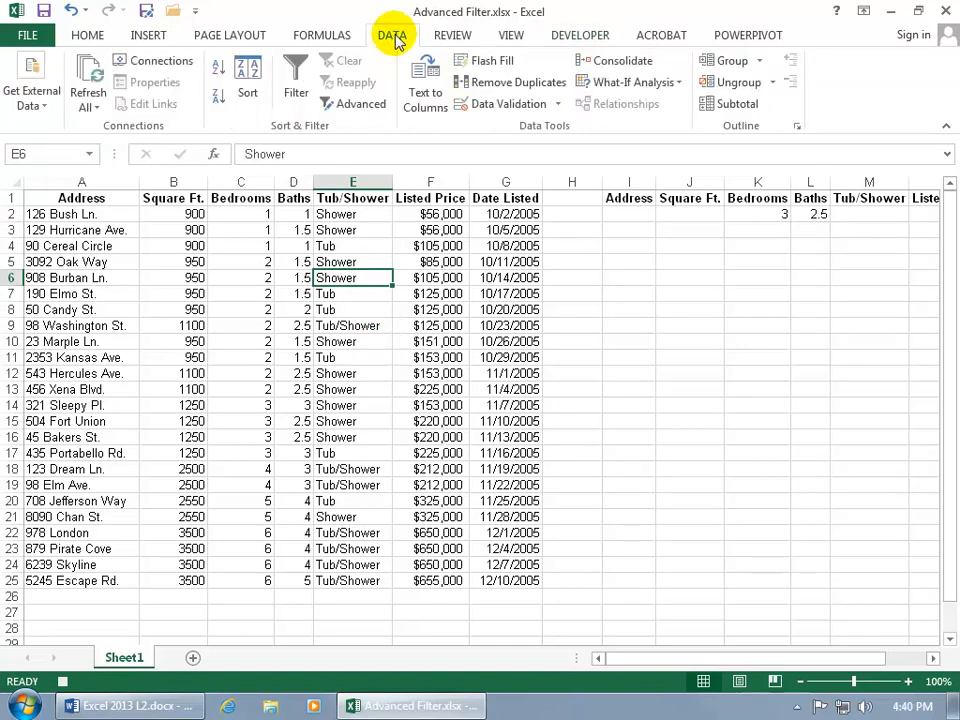
left_click(358, 104)
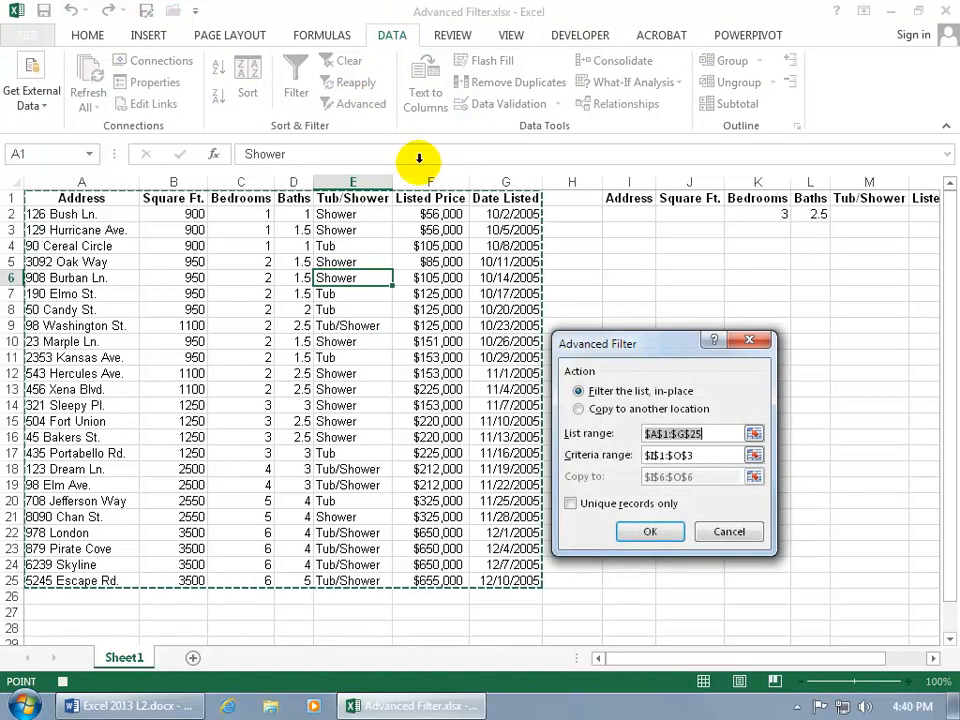
left_click(580, 409)
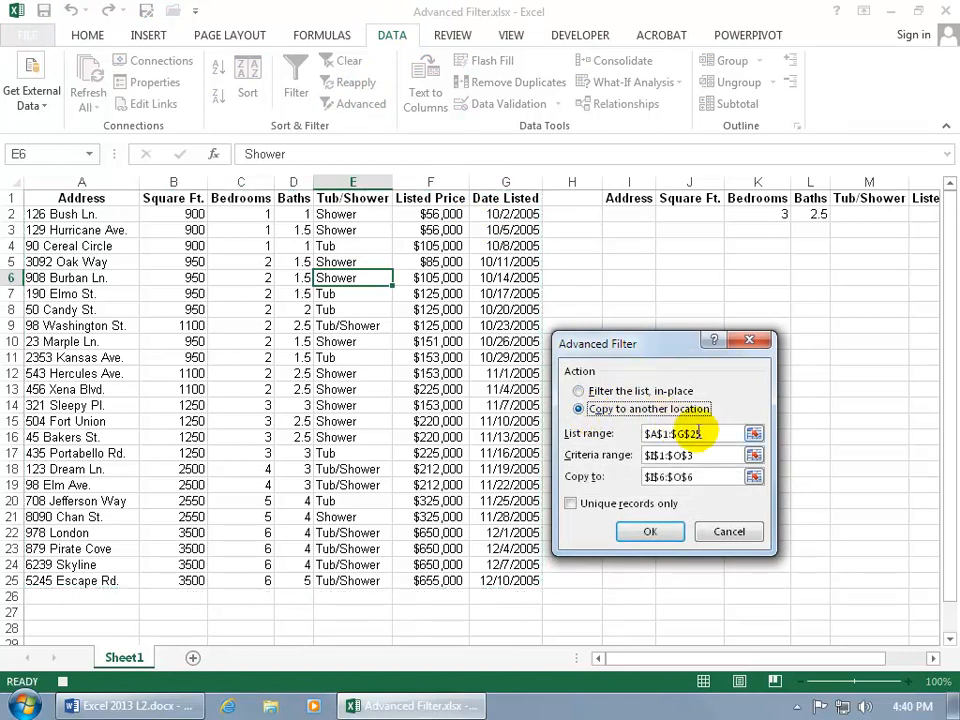
left_click(705, 434)
left_click_drag(717, 434, 645, 434)
key("BackSpace")
left_click(753, 436)
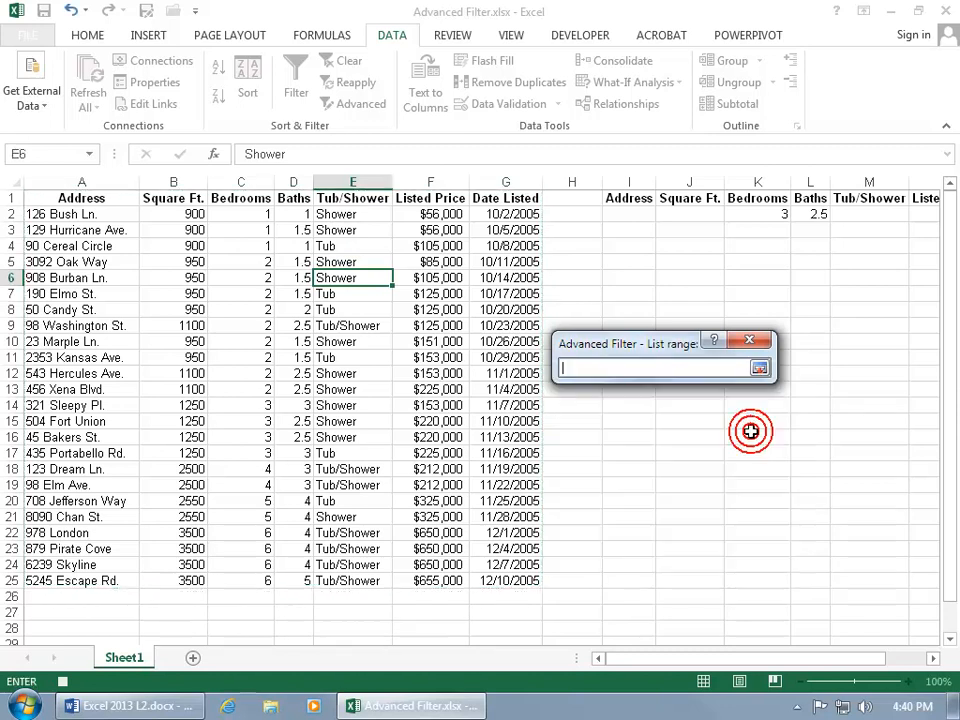
left_click_drag(62, 199, 515, 580)
key("Return")
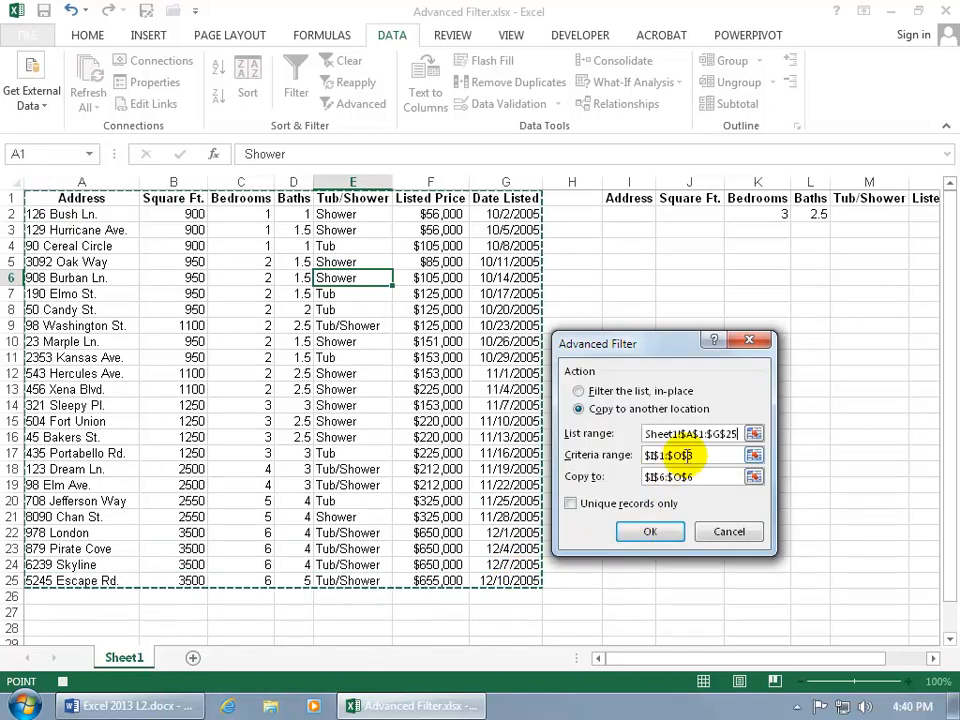
Replace the Advanced Filter's criteria range with I1:O2
left_click_drag(705, 453, 637, 465)
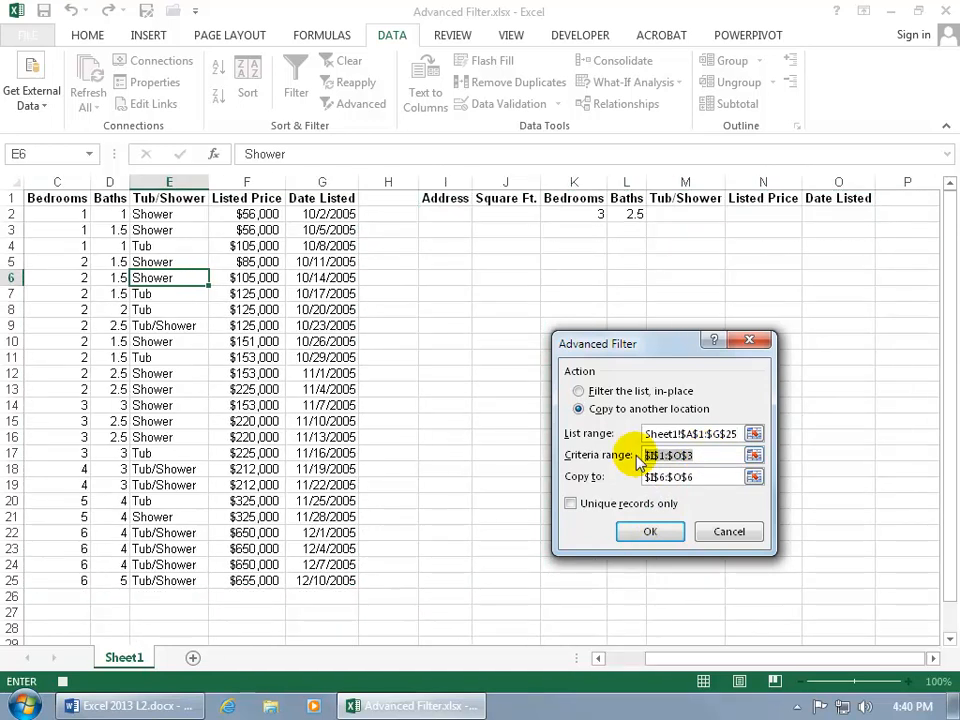
key("BackSpace")
left_click(753, 455)
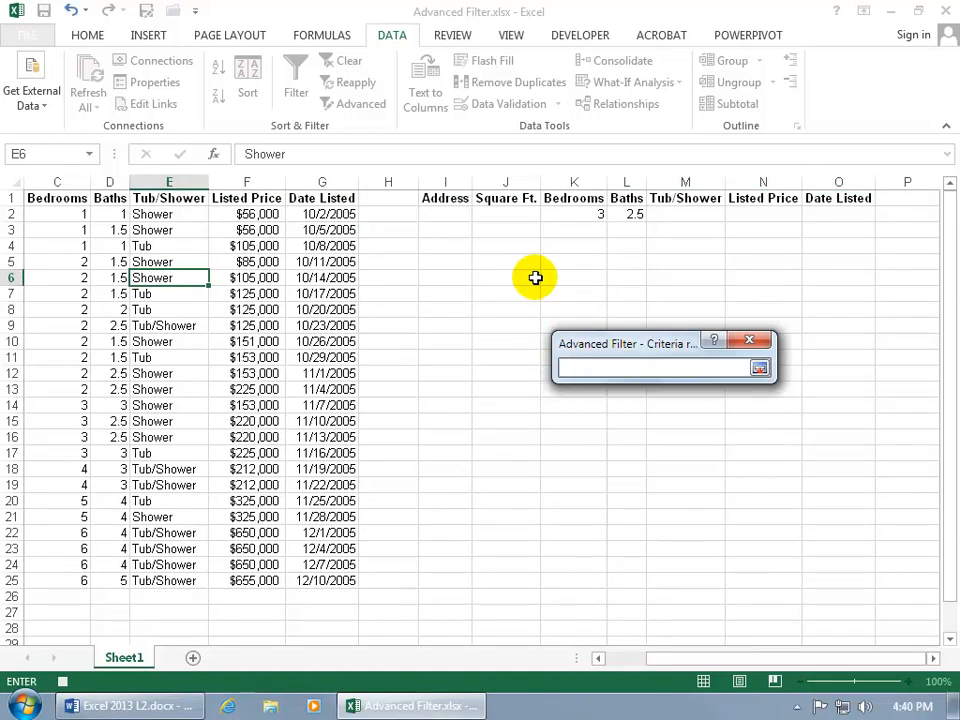
left_click_drag(446, 199, 851, 212)
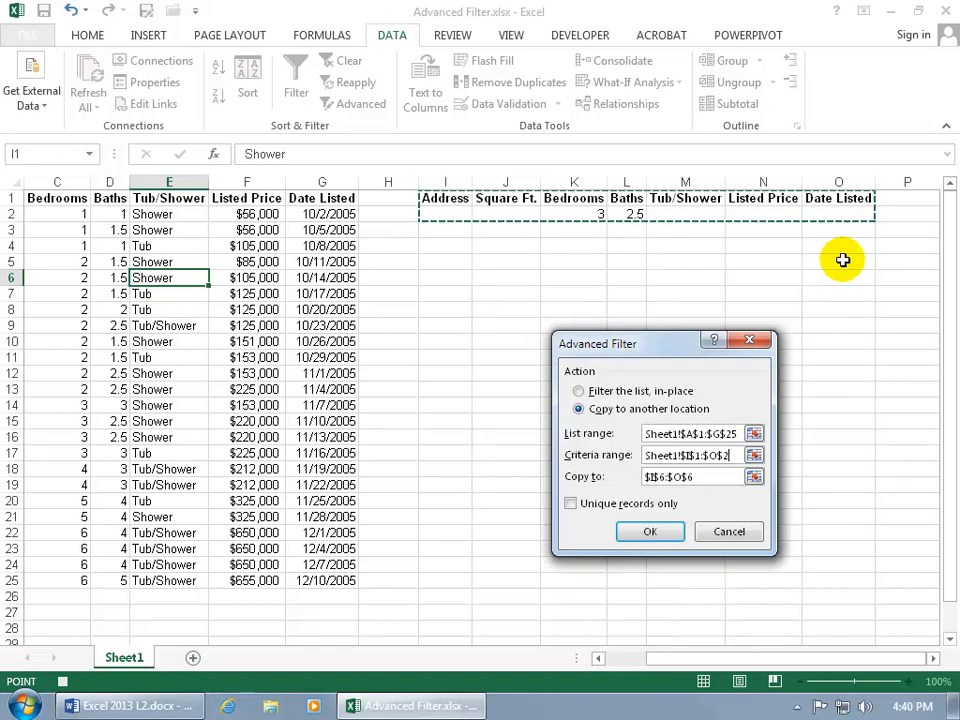
Run the Advanced Filter with I6 as the copy destination and stop the macro recording
left_click(725, 476)
double_click(700, 476)
key("BackSpace")
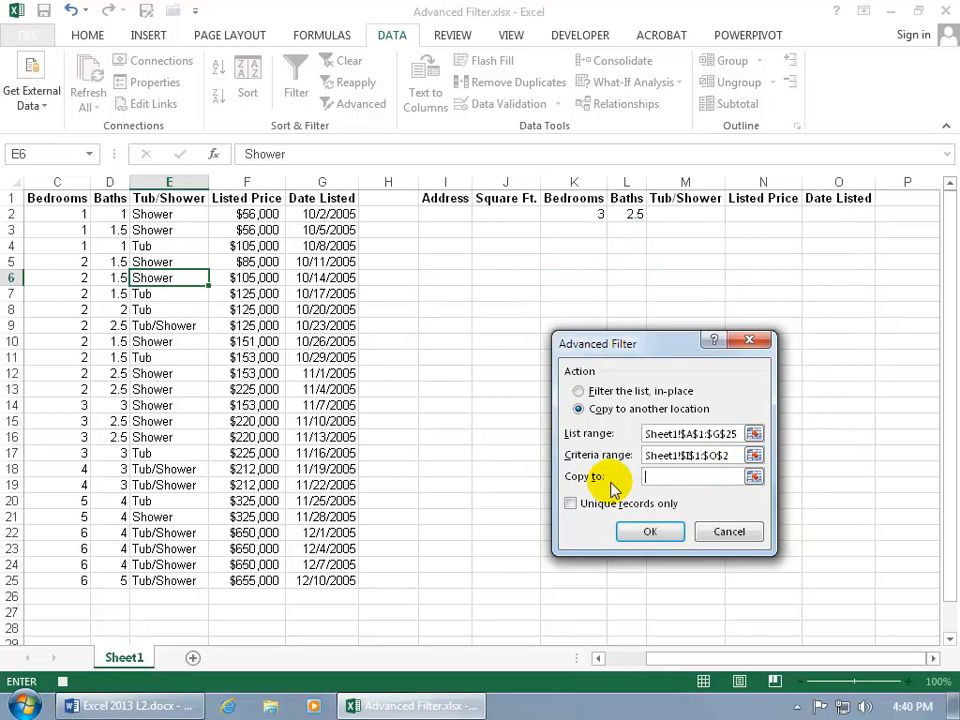
left_click(449, 279)
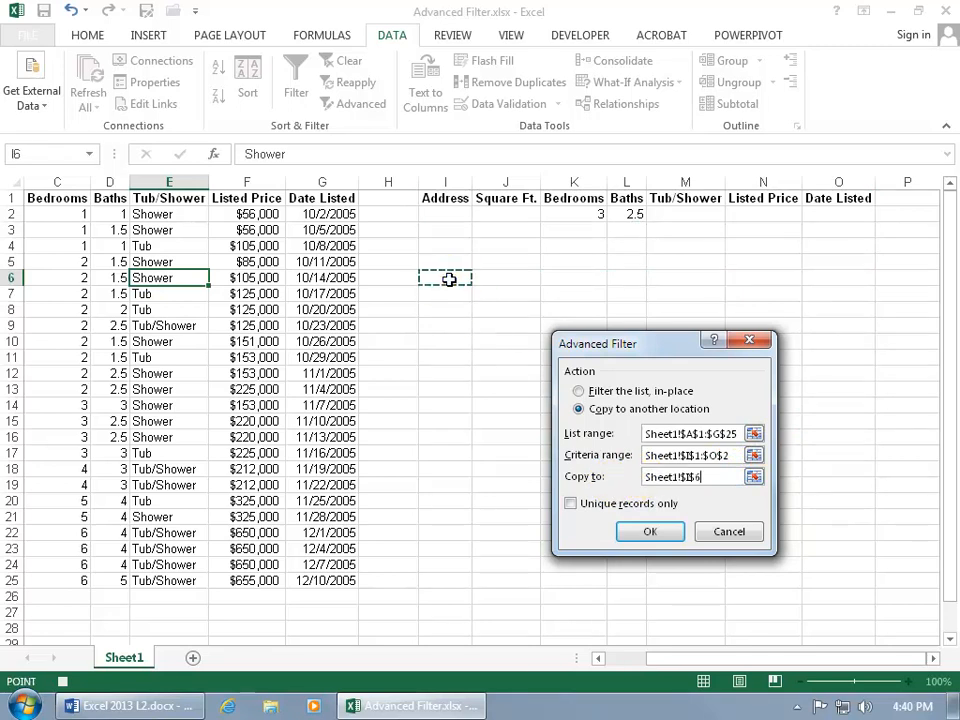
left_click(652, 531)
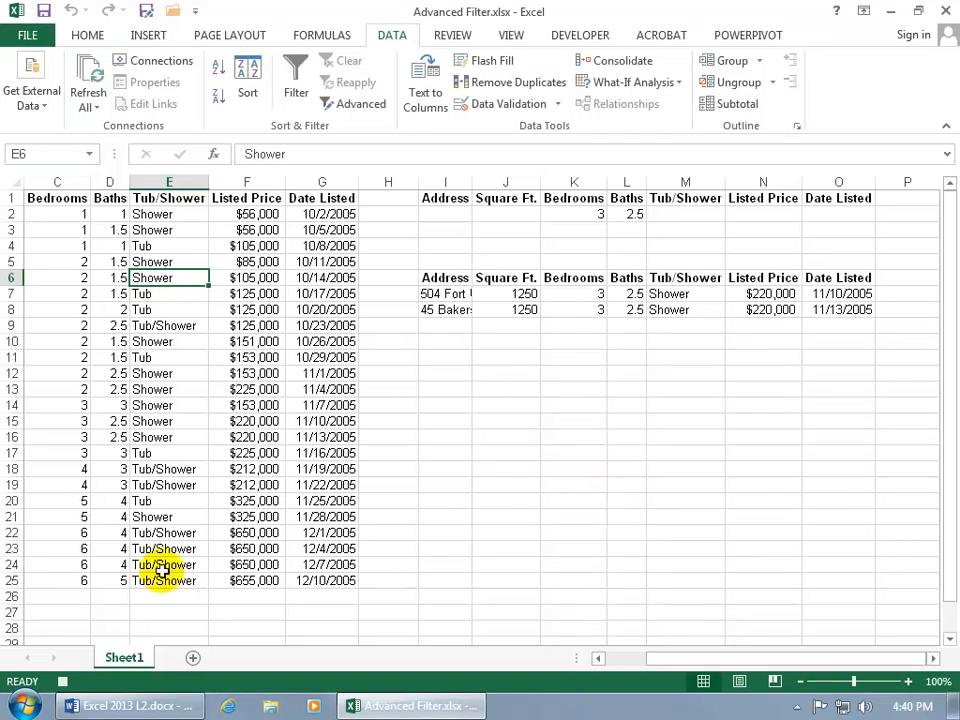
left_click(64, 684)
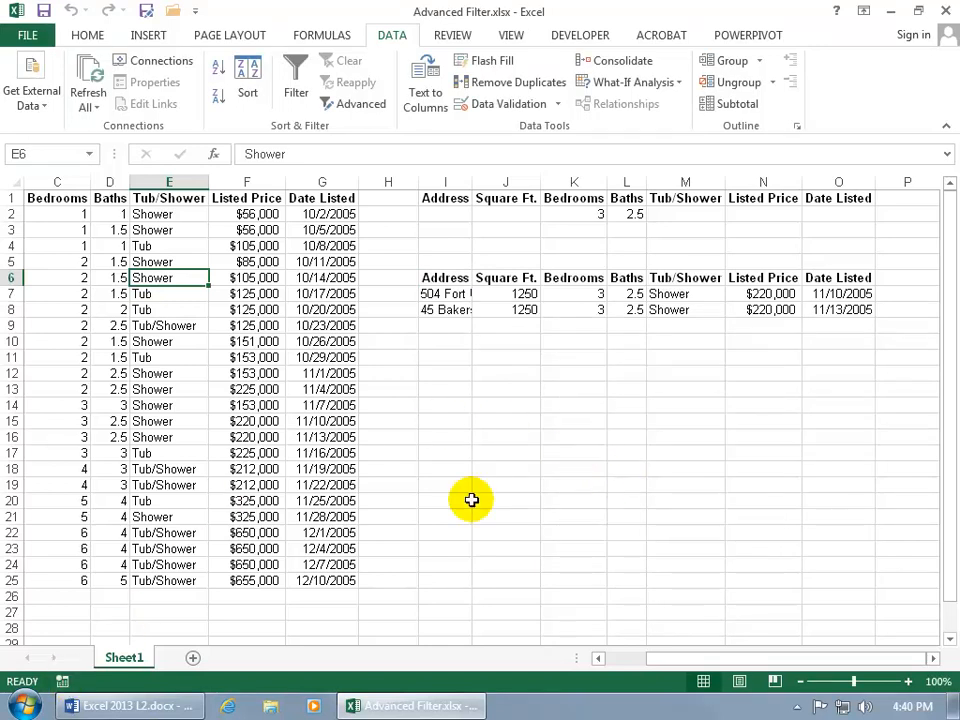
Delete the copied results in I6:O8 and test the Filter macro by running it
left_click_drag(447, 278, 864, 311)
key("Delete")
left_click(510, 277)
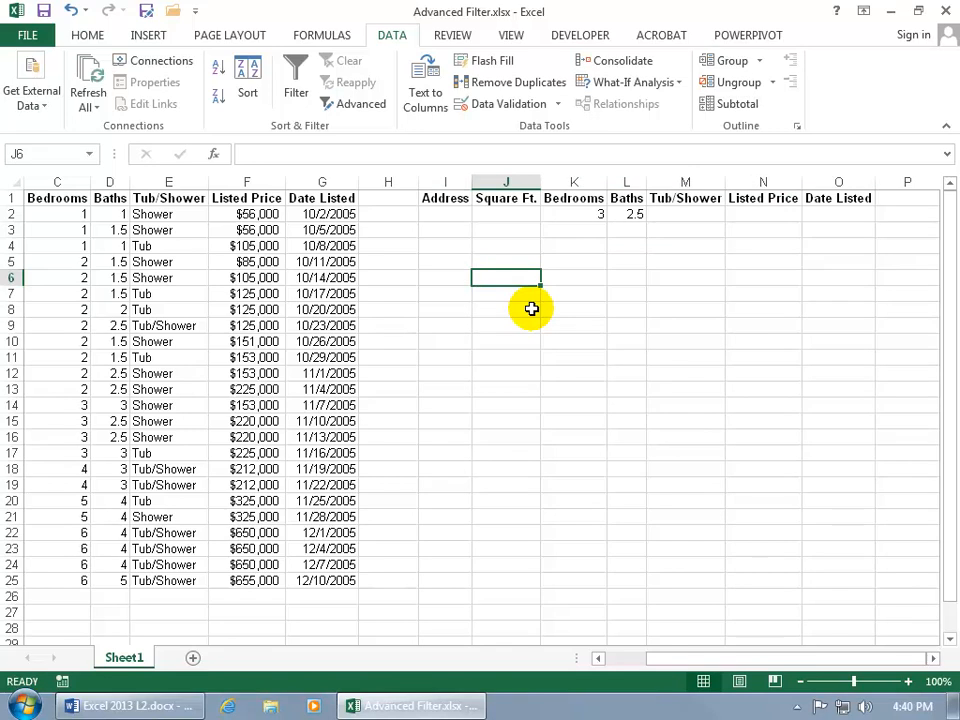
key("ctrl+shift+a")
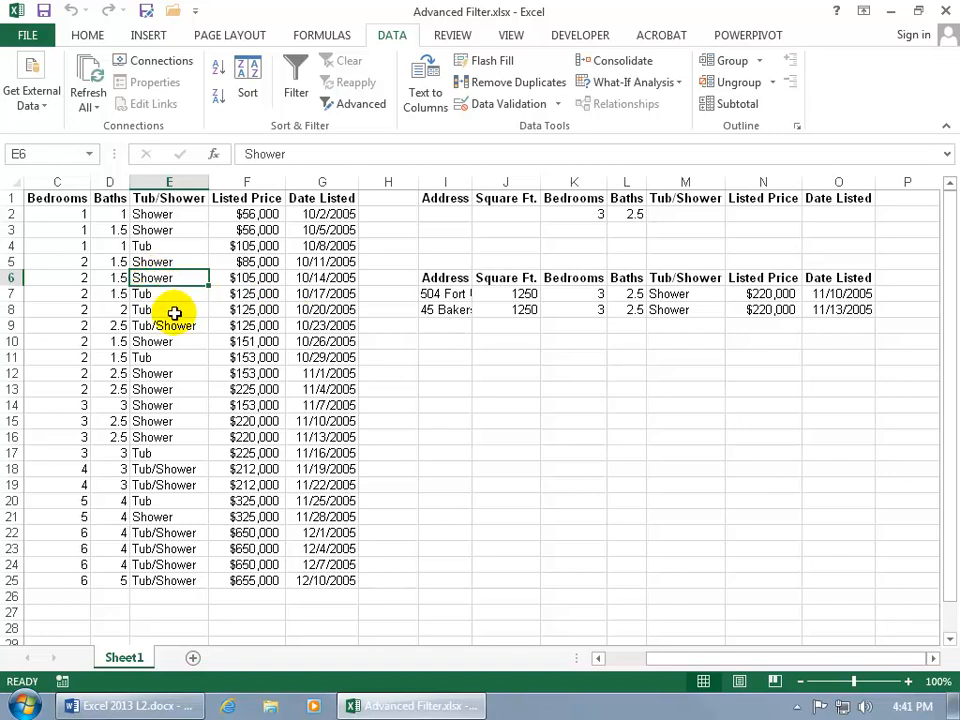
Clear the results in I6:O8 and the Baths criterion in L2, and rerun the Filter macro
left_click_drag(443, 279, 851, 310)
key("Delete")
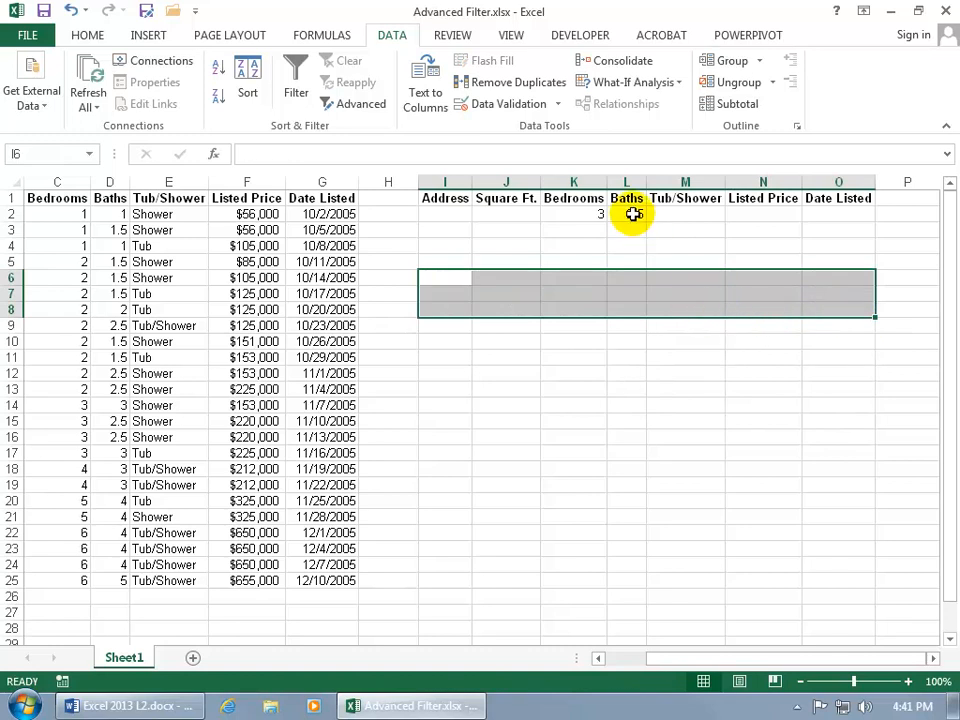
left_click(632, 214)
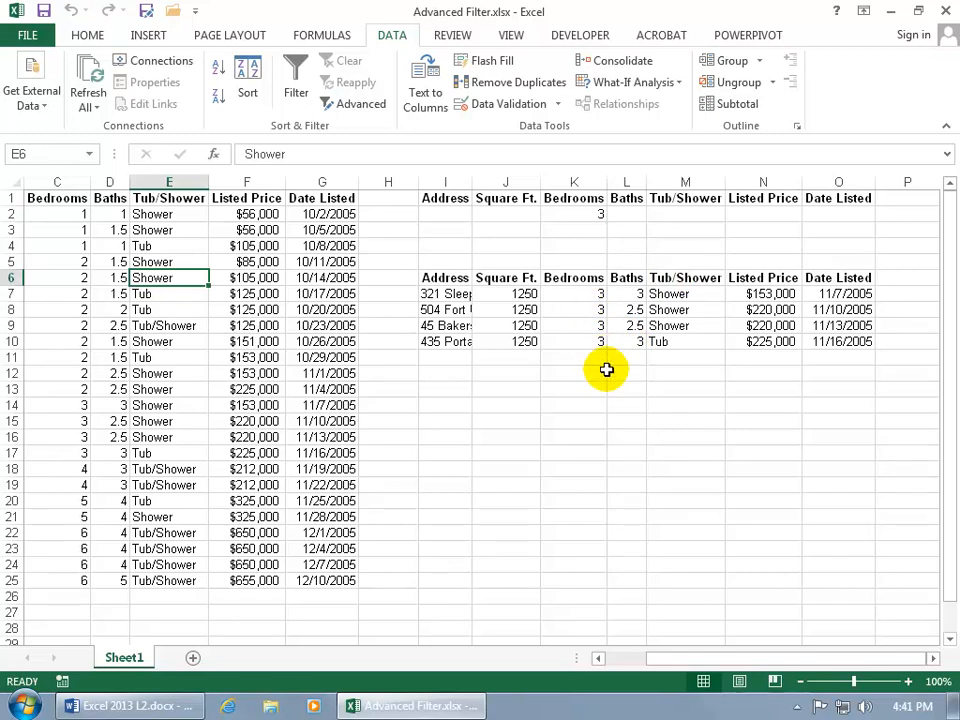
Compare the Listed Price entries in F2:F25 with the block below I6 to gauge how far results could extend
left_click_drag(445, 278, 857, 559)
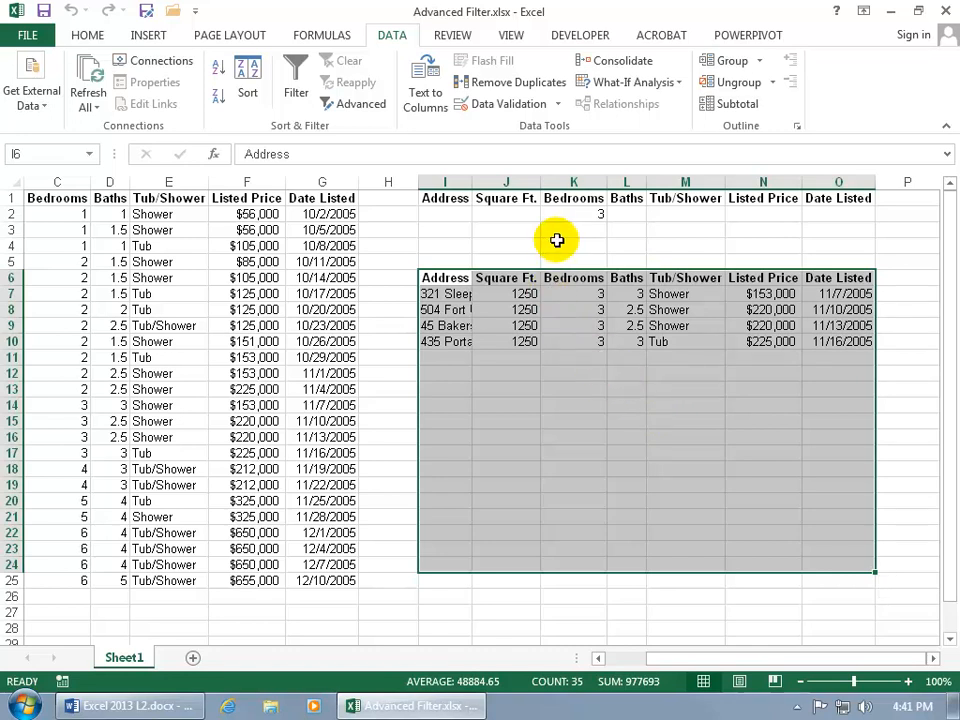
left_click_drag(250, 214, 248, 580)
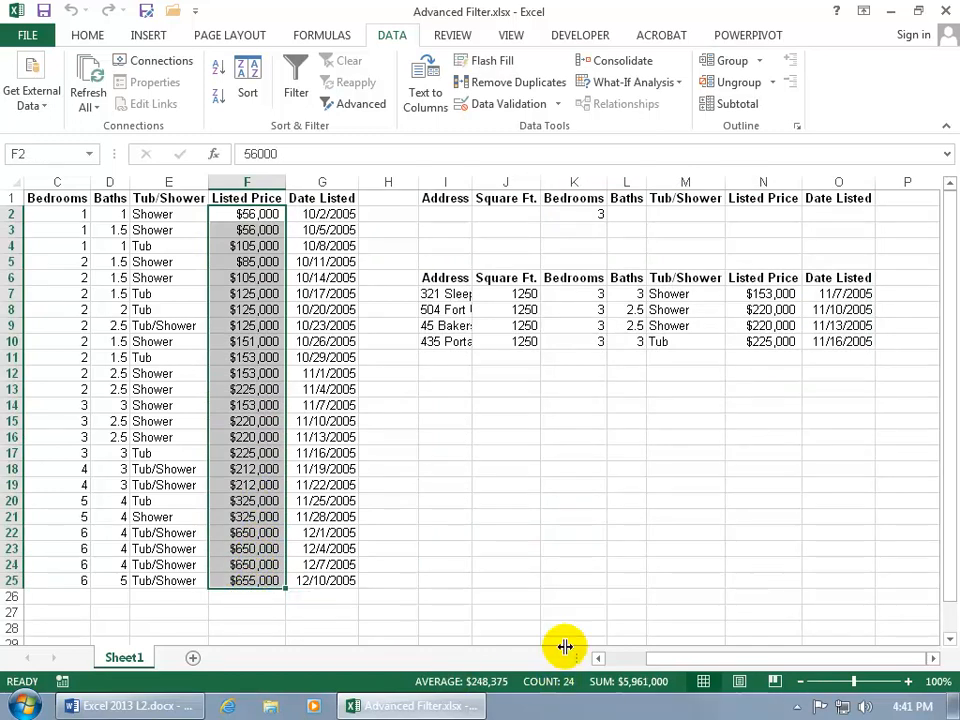
left_click_drag(430, 280, 853, 611)
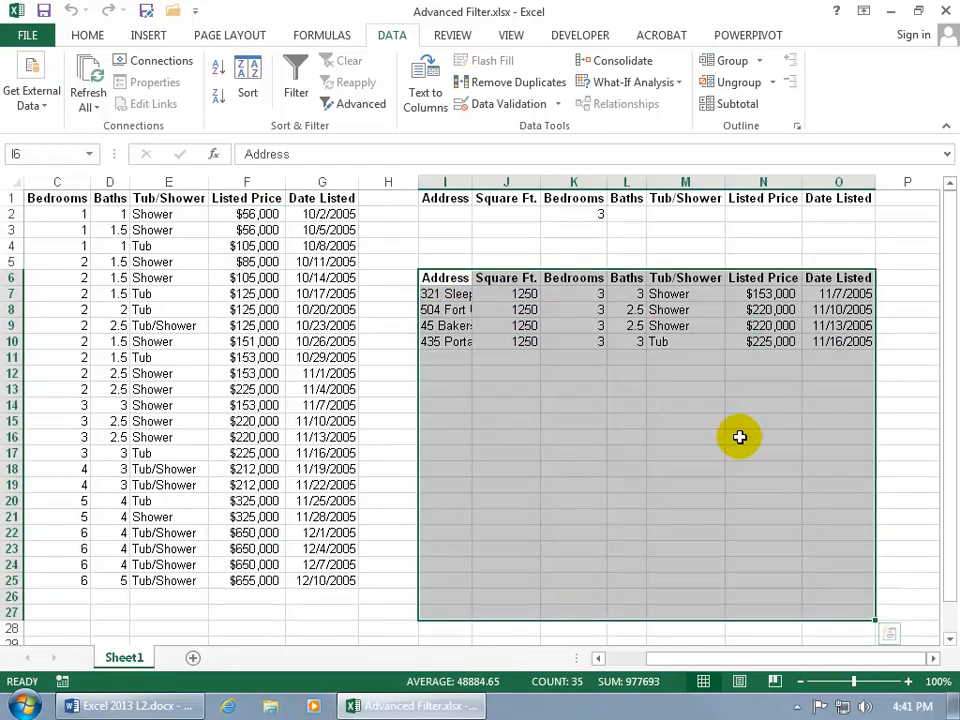
left_click(536, 388)
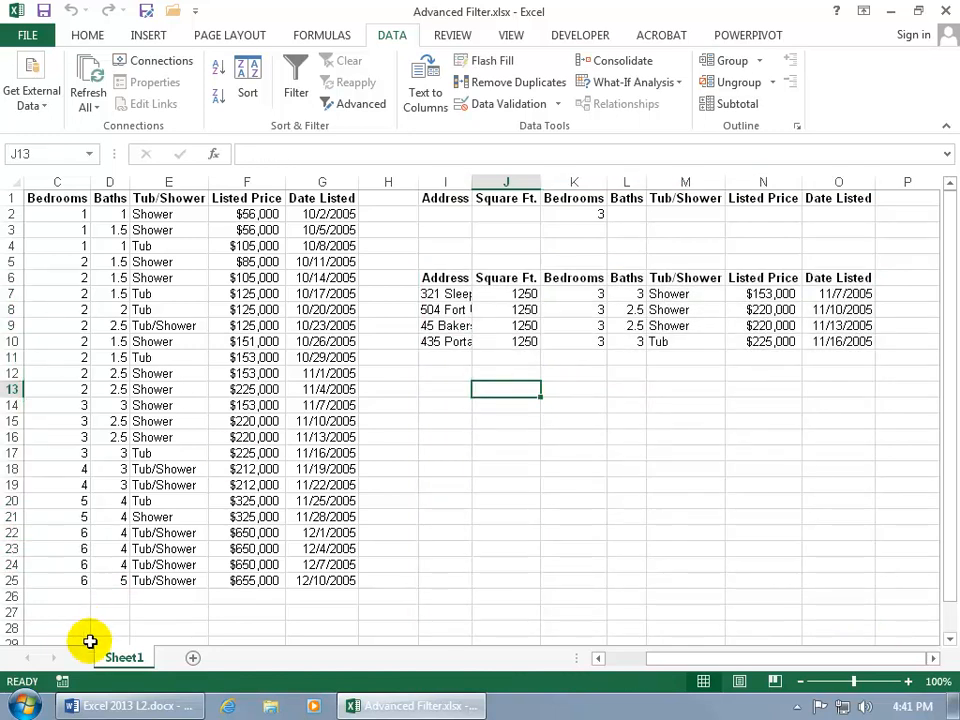
Start recording a macro named Delete, stored in This Workbook, with a shortcut key
left_click(62, 681)
type("D")
left_click(589, 406)
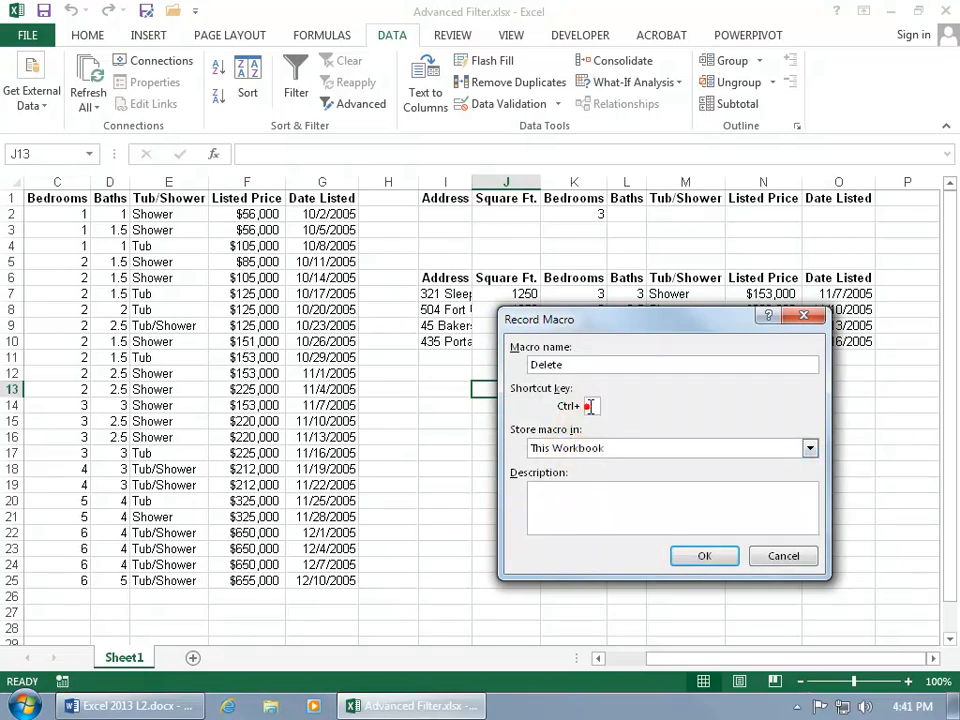
left_click(704, 556)
Finish the Delete macro by clearing I6:O194 and selecting I6, and run the Filter macro again
left_click(432, 277)
mouse_move(432, 277)
left_mouse_down()
mouse_move(851, 279)
mouse_move(868, 701)
mouse_move(821, 707)
mouse_move(820, 605)
left_mouse_up()
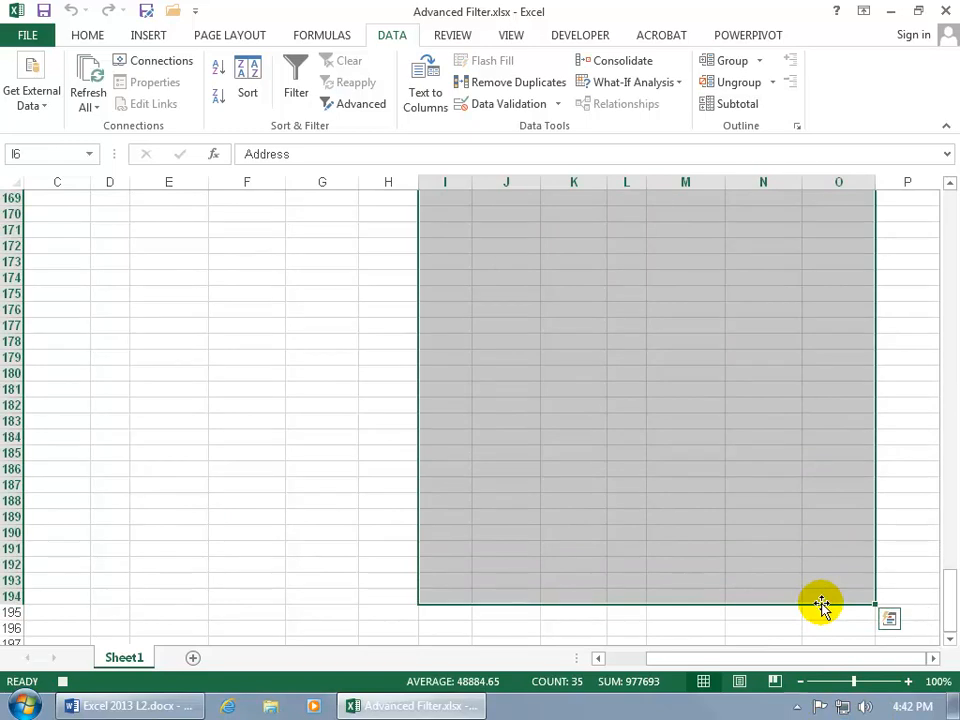
scroll(821, 604, "up", 20)
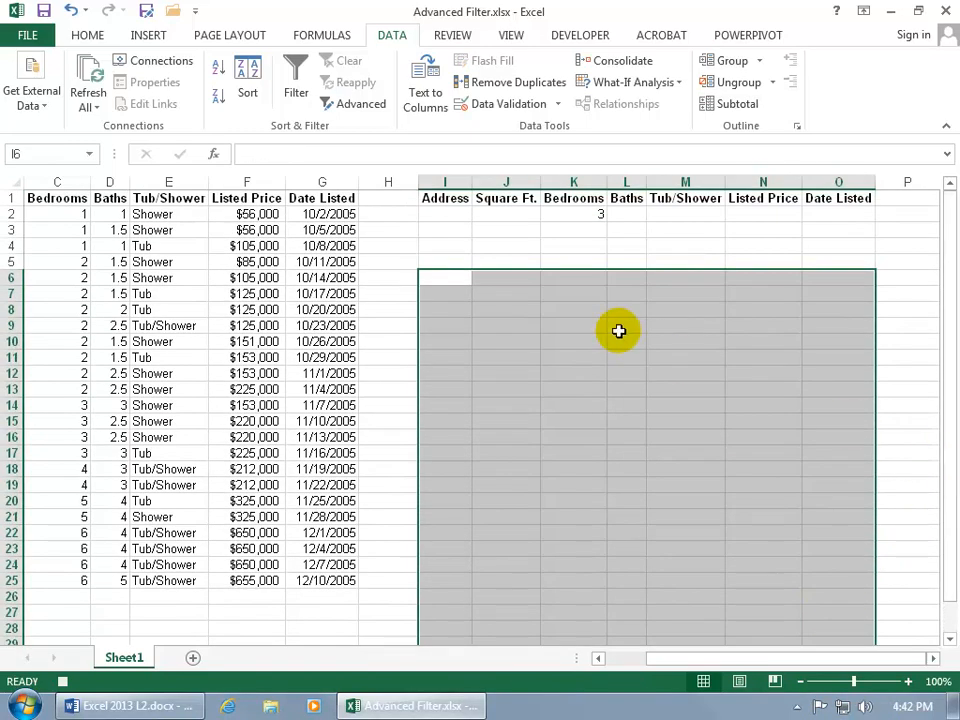
left_click(438, 277)
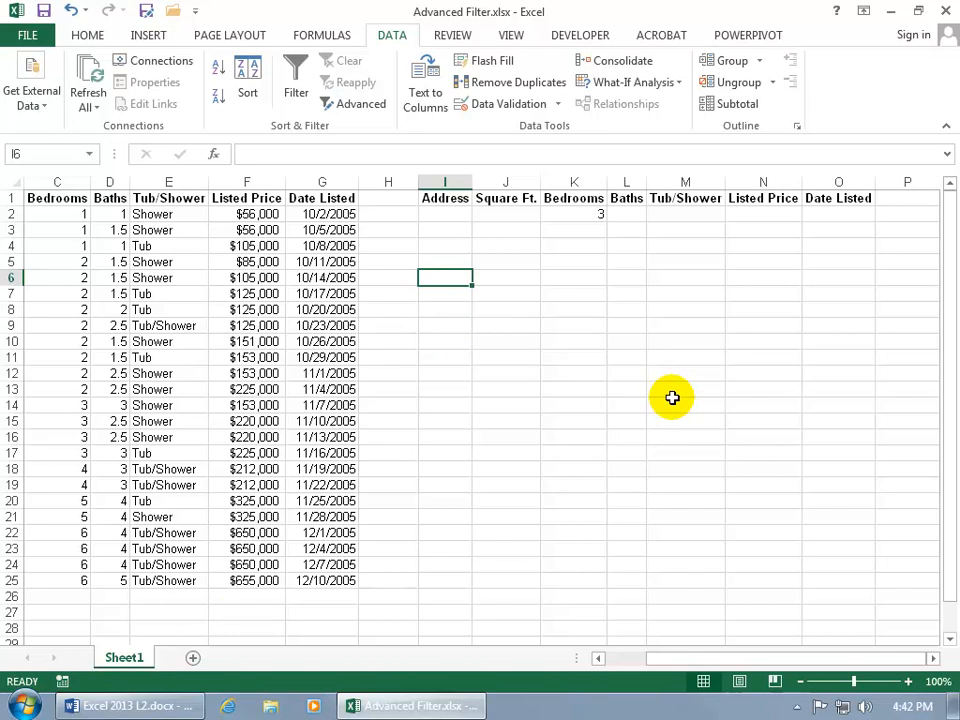
key("ctrl+shift+a")
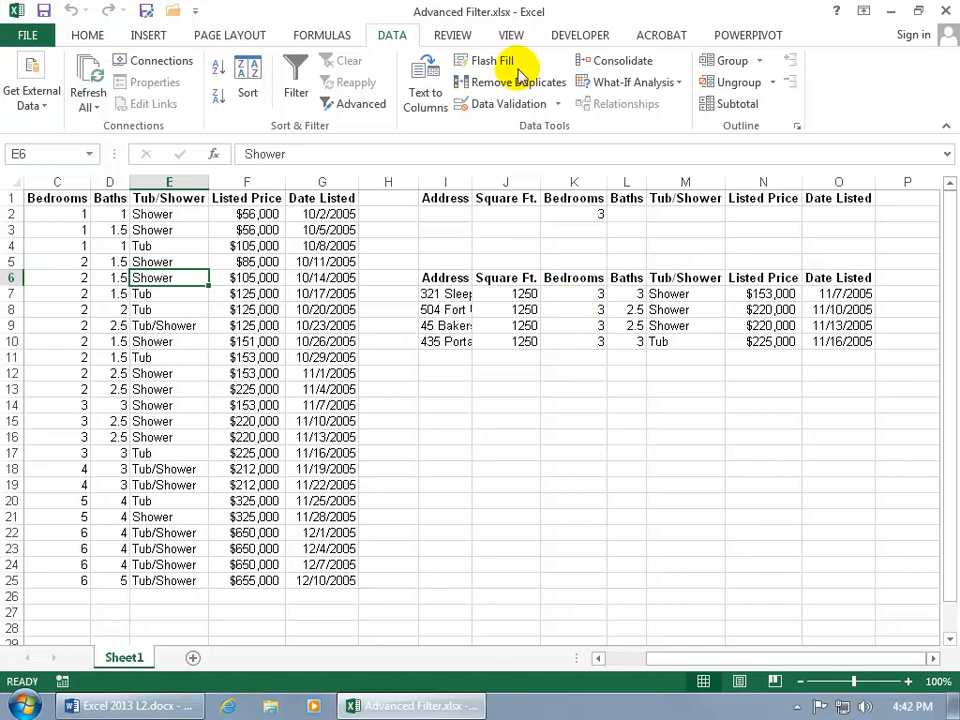
Run the Delete macro from the macro list to clear the extracted results
left_click(511, 35)
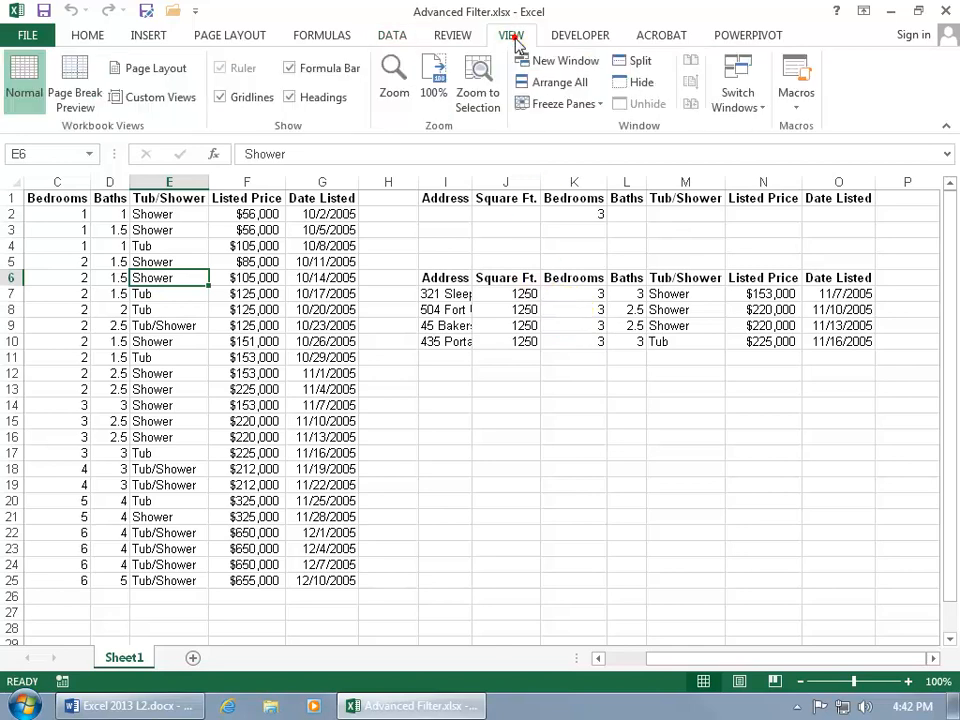
left_click(797, 104)
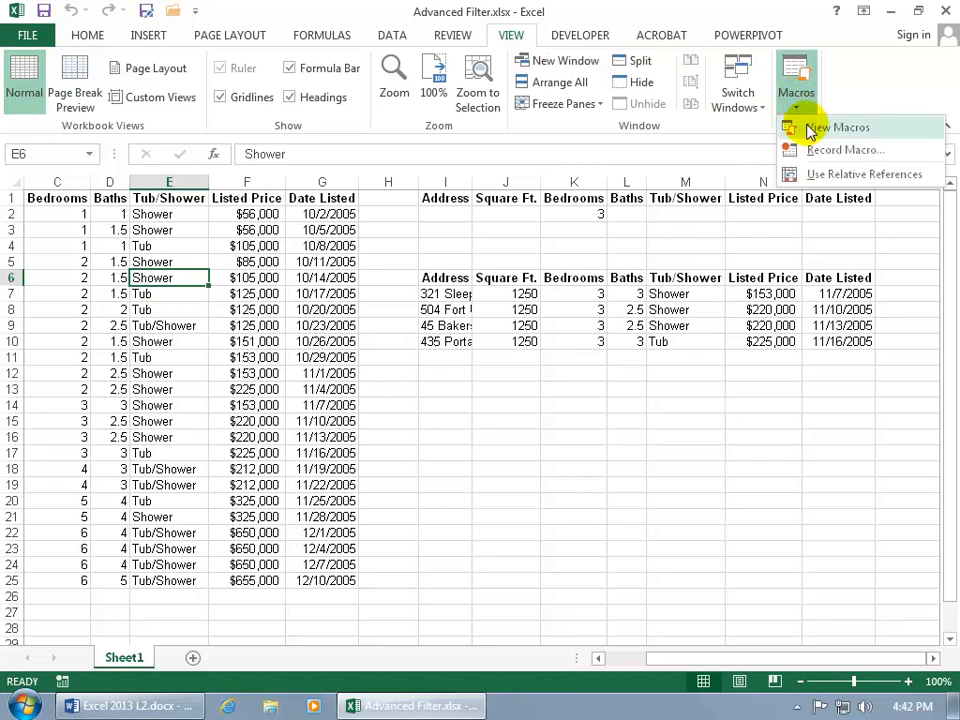
left_click(797, 126)
left_click(572, 350)
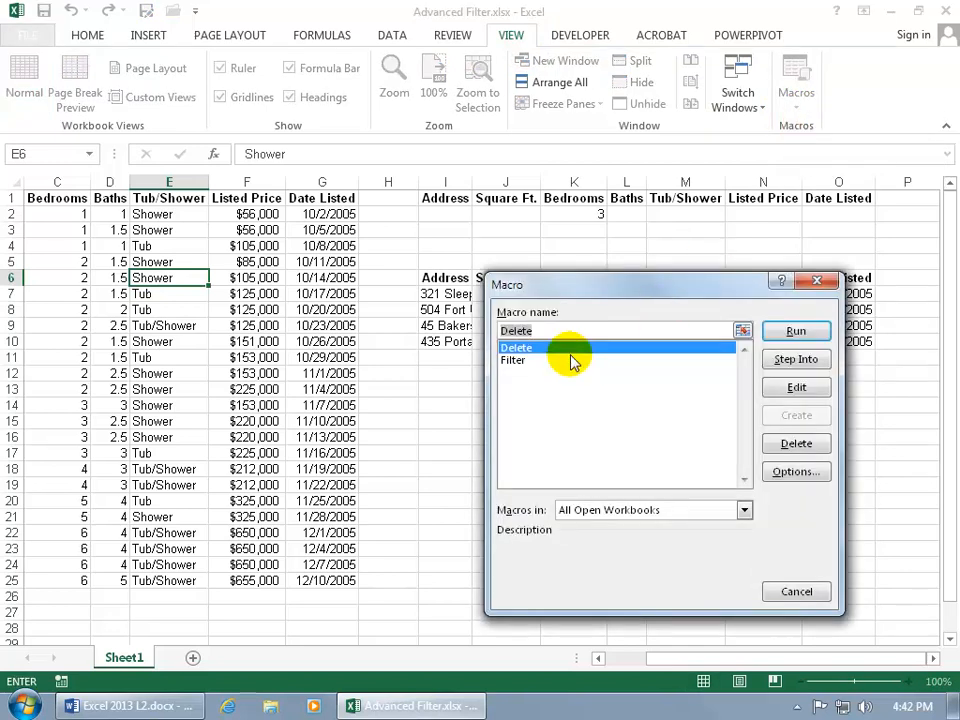
left_click(796, 331)
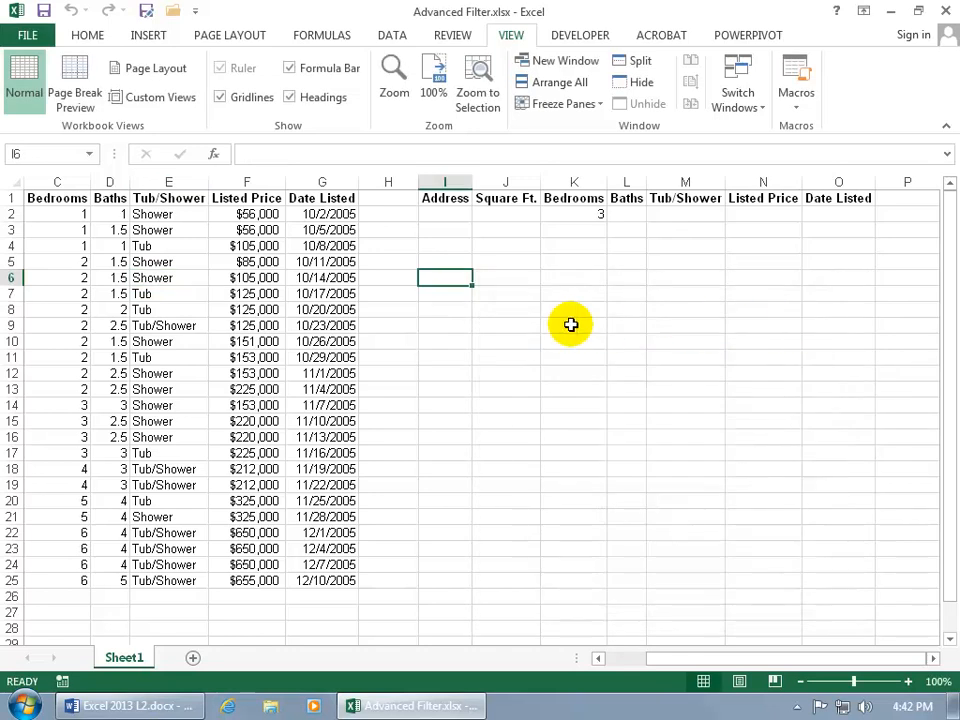
Run the Filter macro from the macro list to regenerate the extracted results
left_click(590, 36)
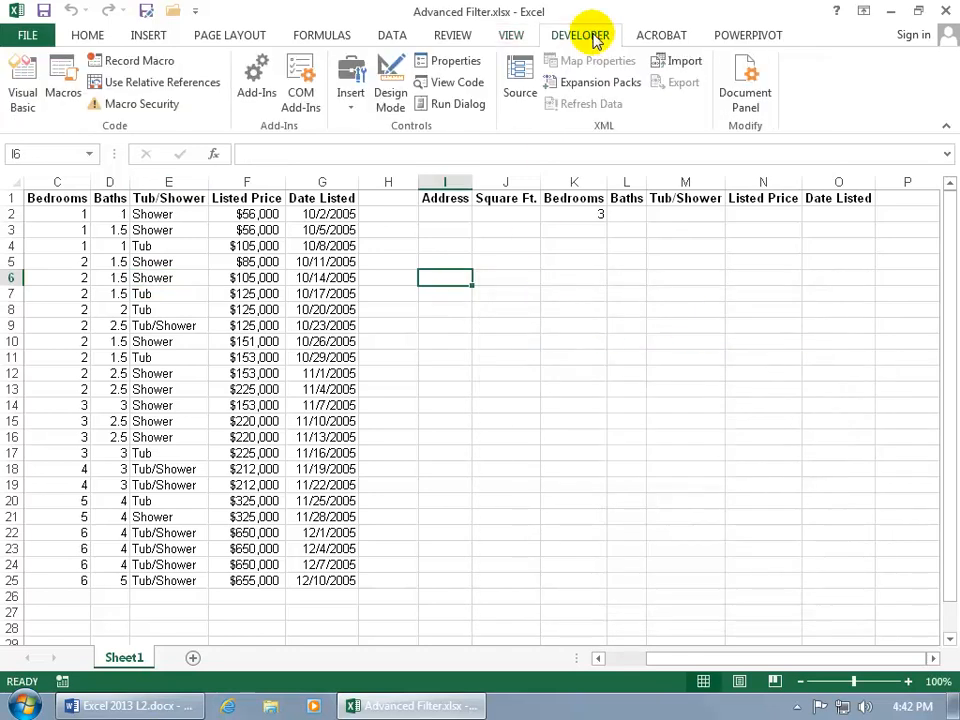
left_click(64, 90)
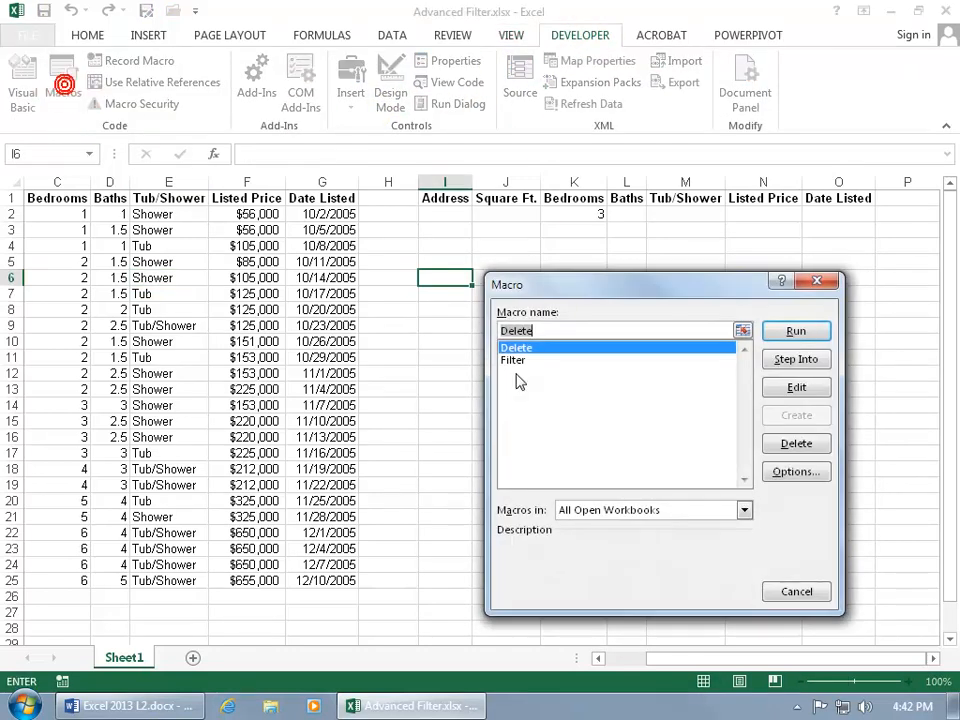
left_click(515, 361)
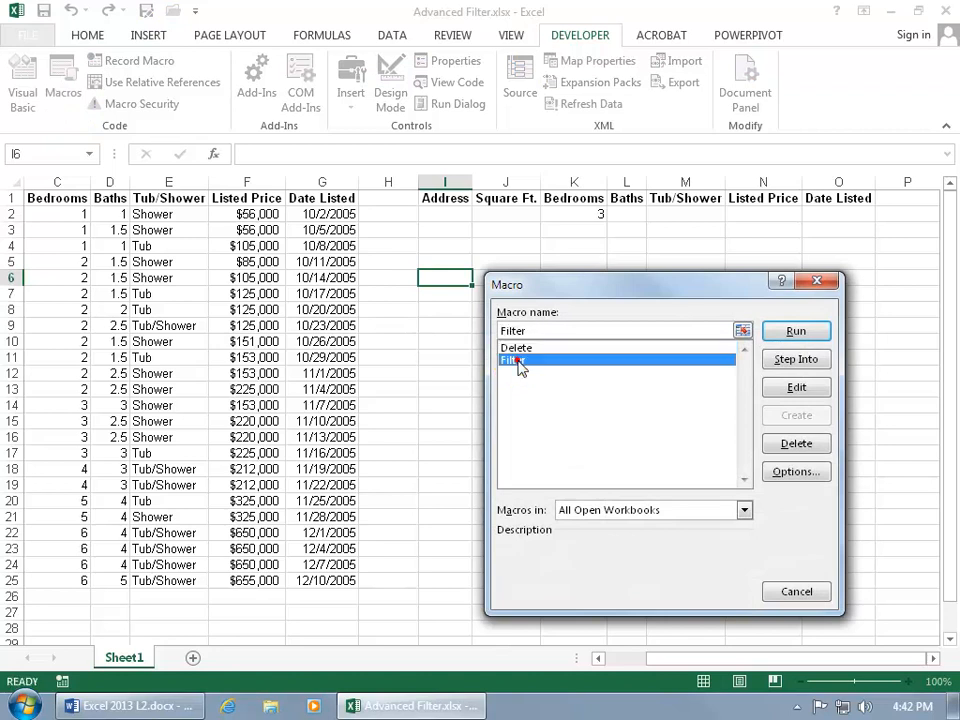
left_click(796, 331)
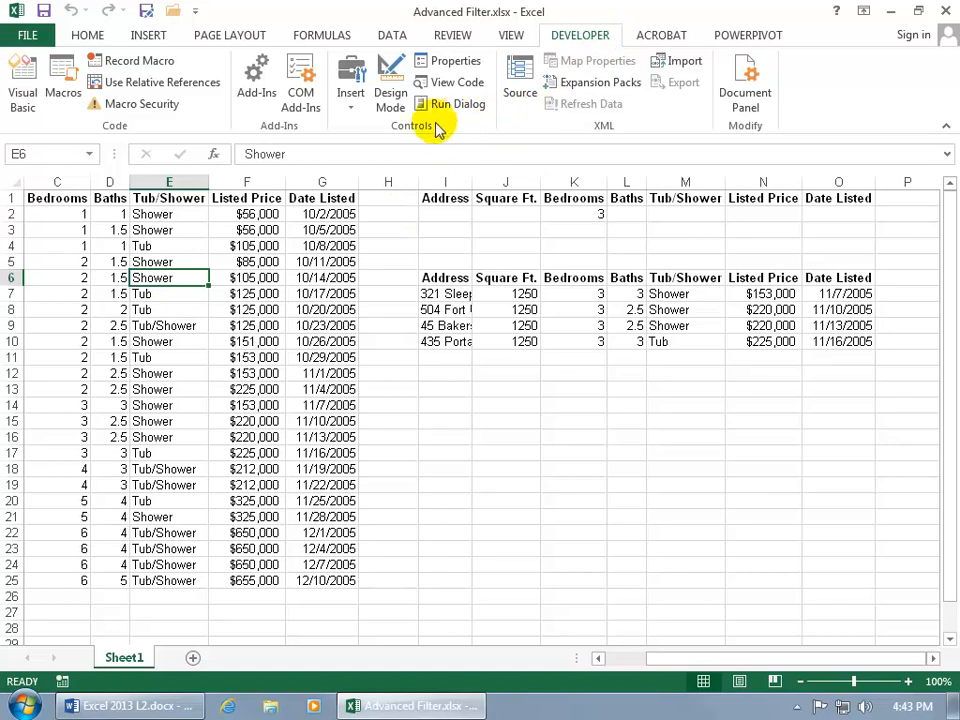
Draw a form control button in column H beside rows 1 to 3 and assign the Filter macro to it
left_click(349, 103)
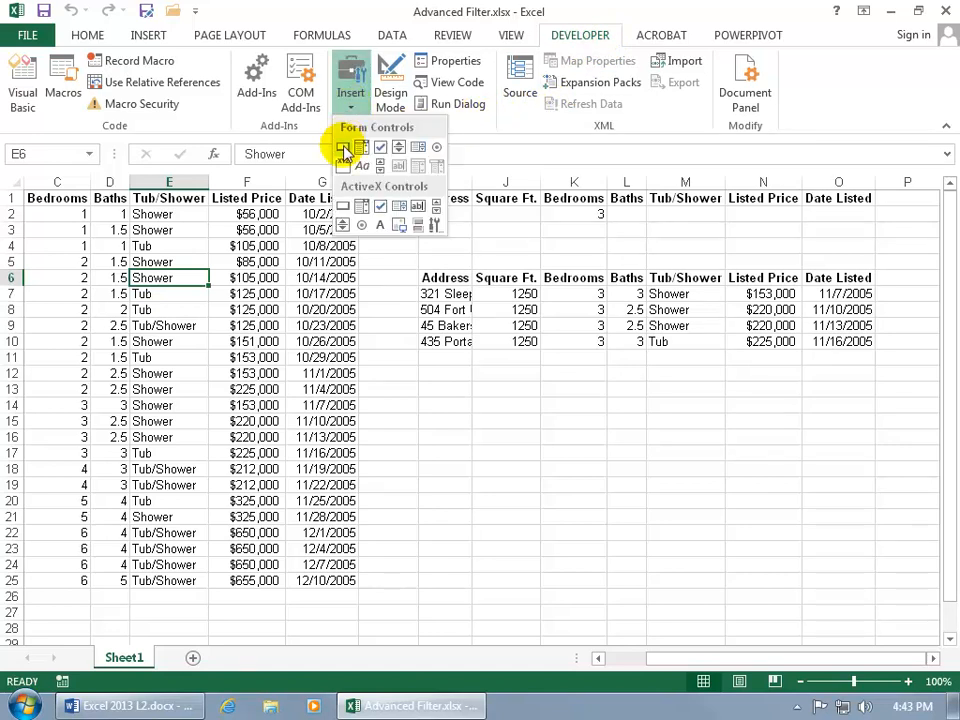
left_click(343, 149)
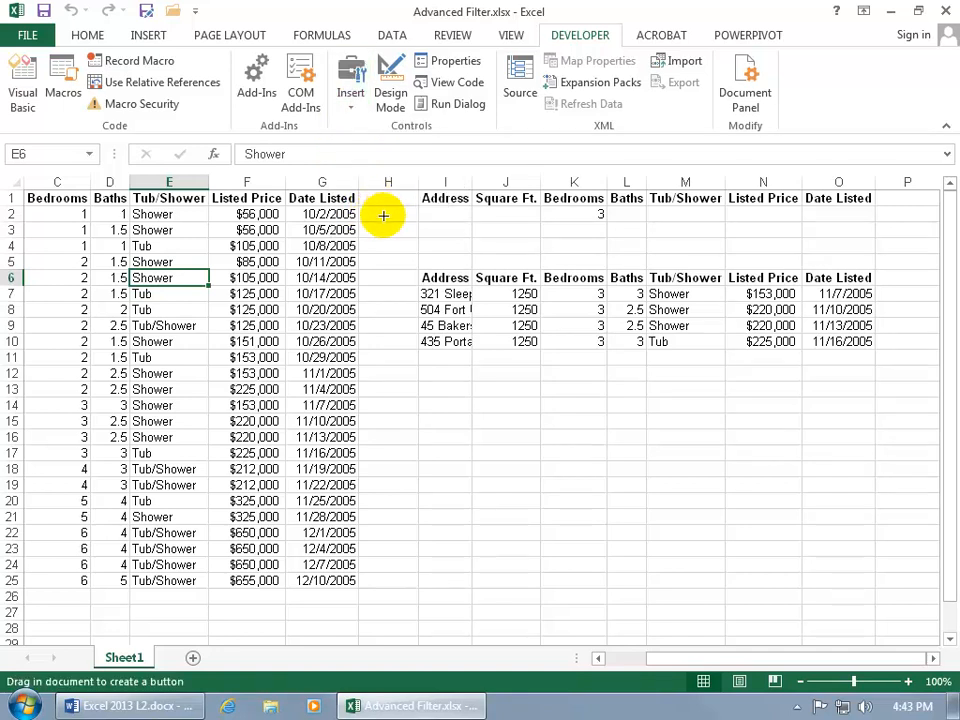
left_click_drag(363, 202, 408, 230)
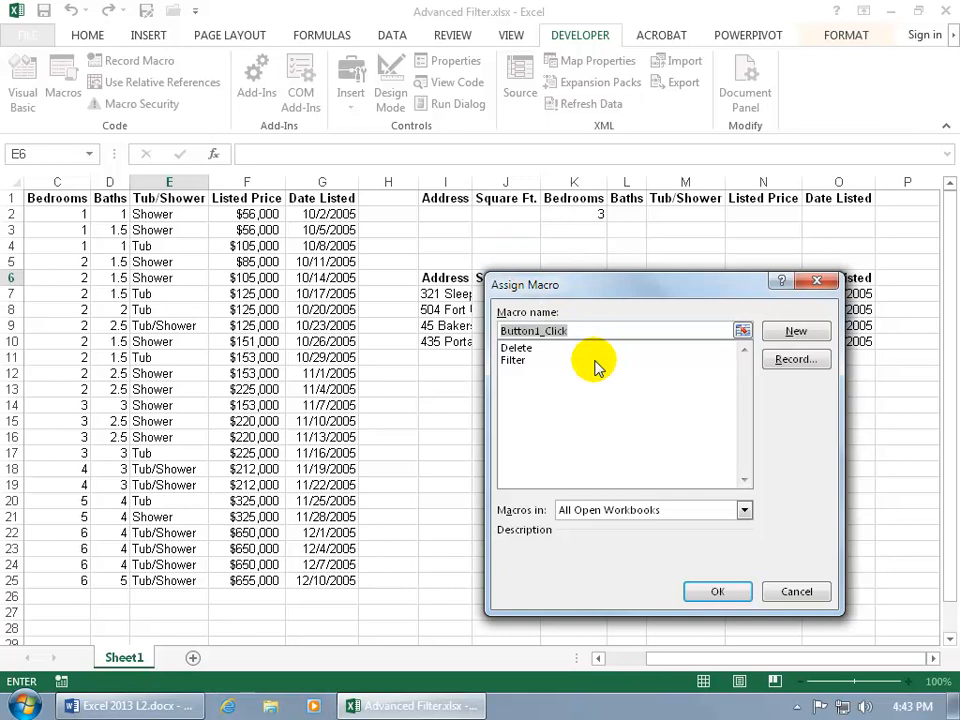
left_click(519, 362)
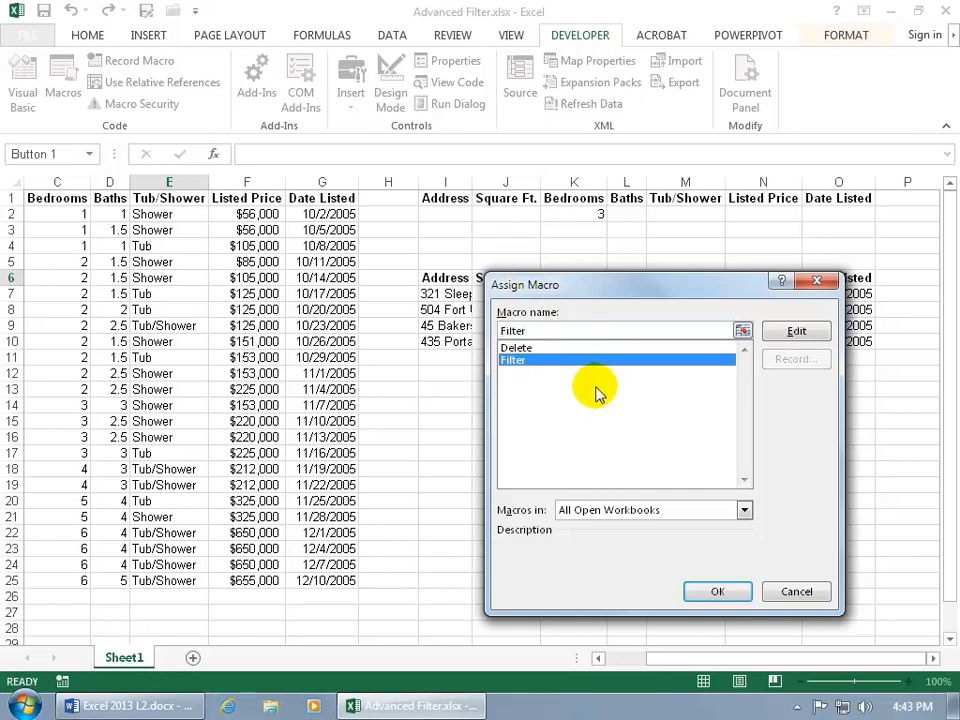
left_click(716, 589)
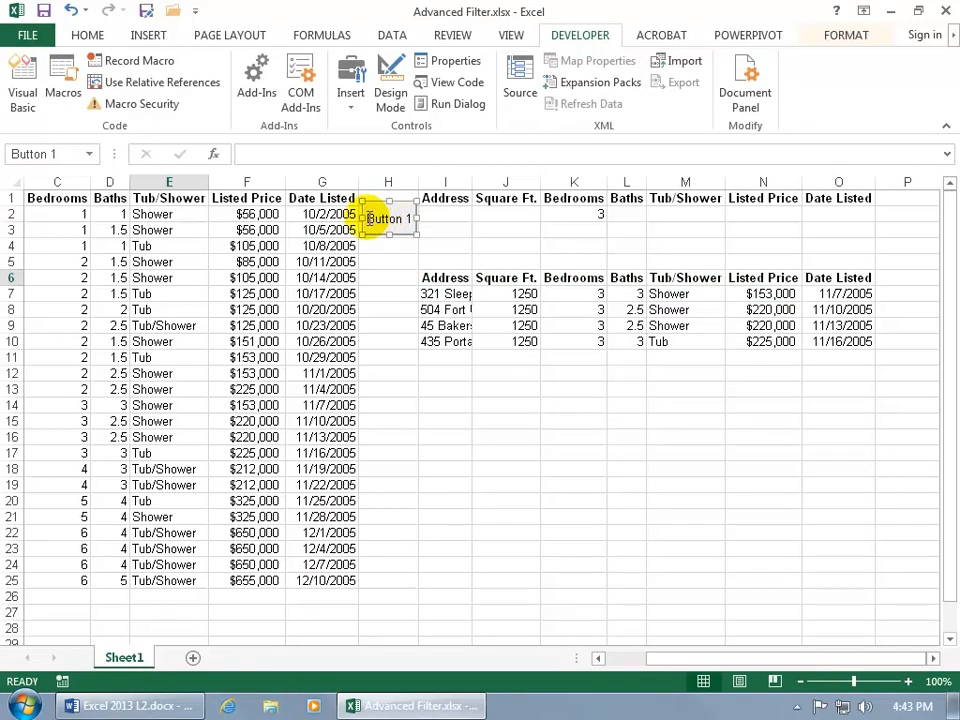
Deselect the new button in column H and test it by running its assigned macro
left_click(468, 244)
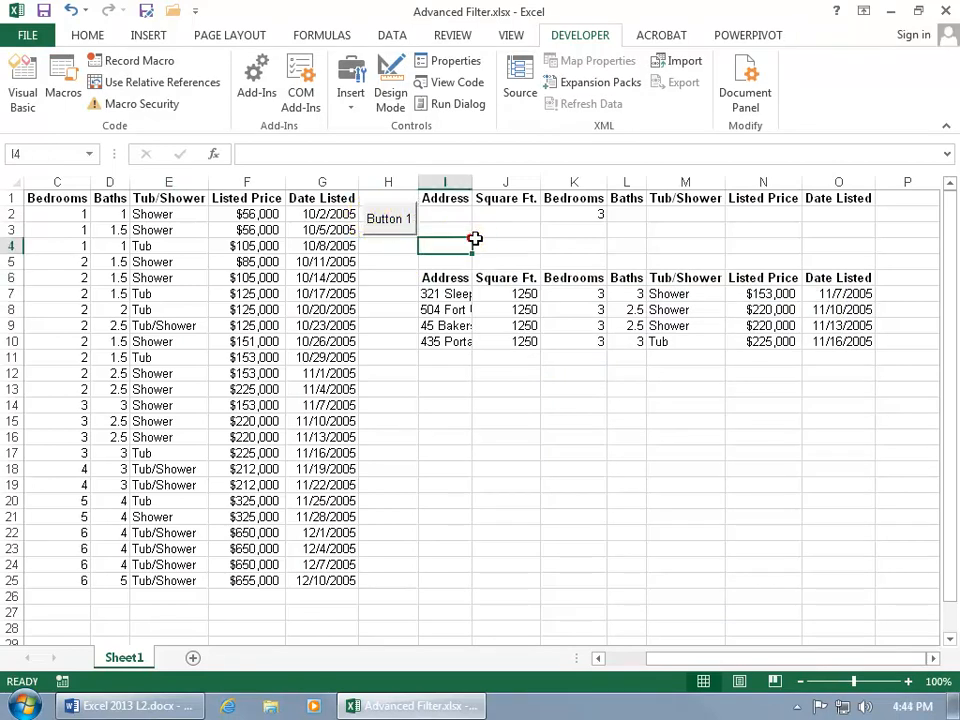
left_click(400, 228)
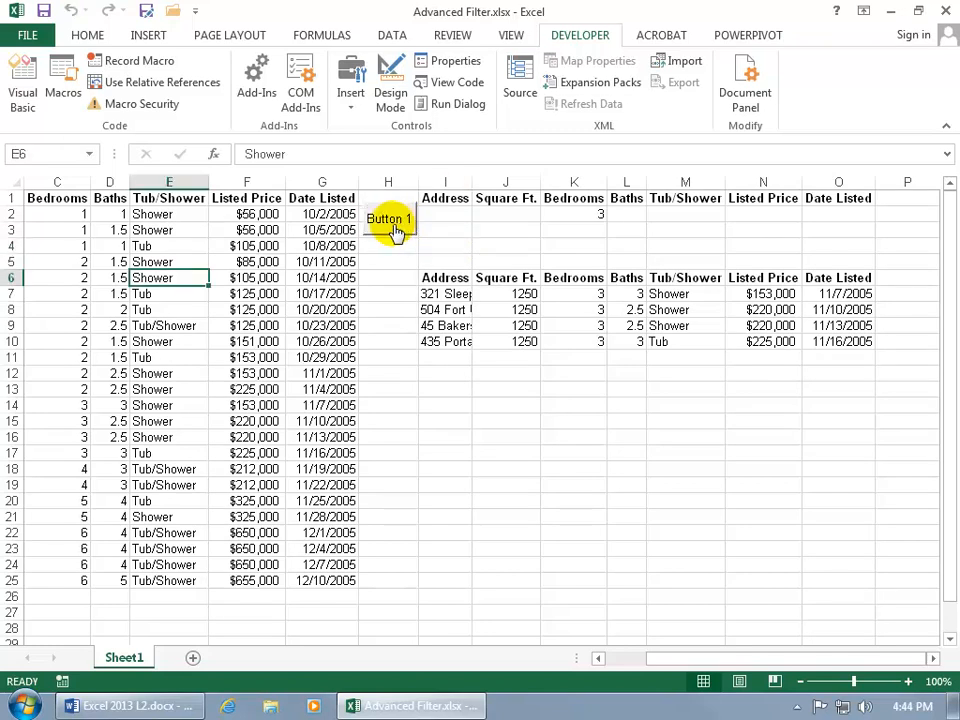
left_click(391, 224)
Change the caption of the button in column H to Filter
right_click(391, 222)
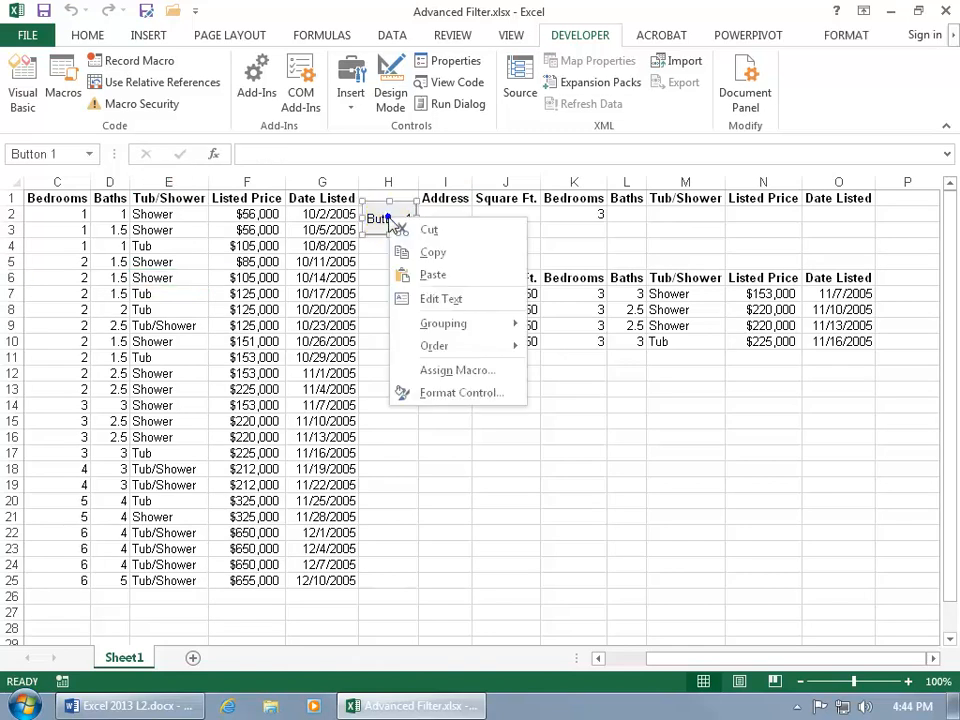
key("Escape")
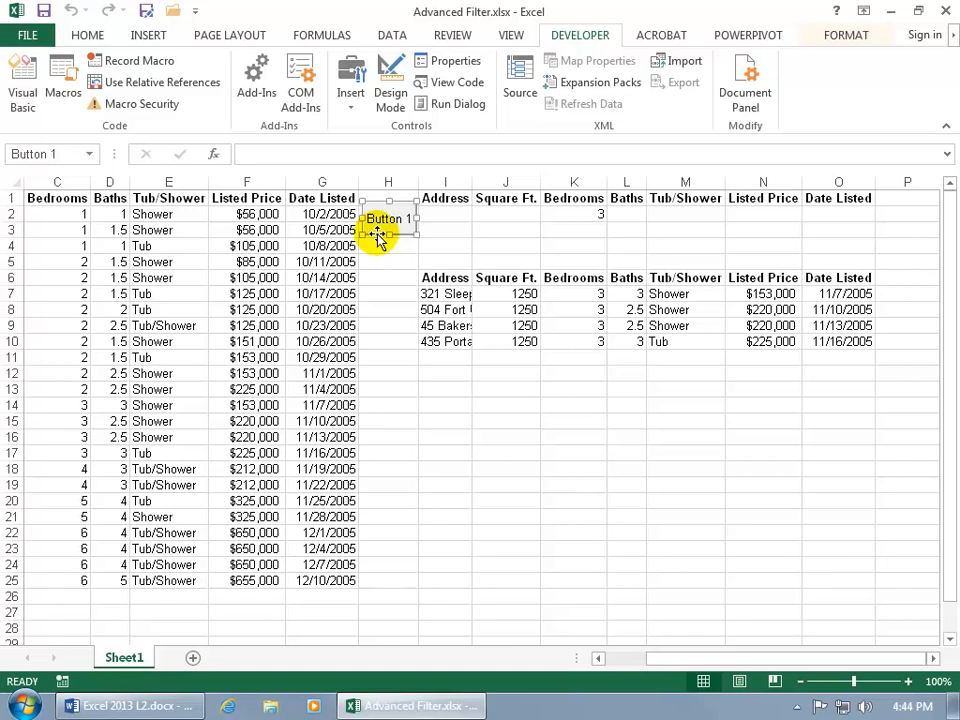
left_click(375, 222)
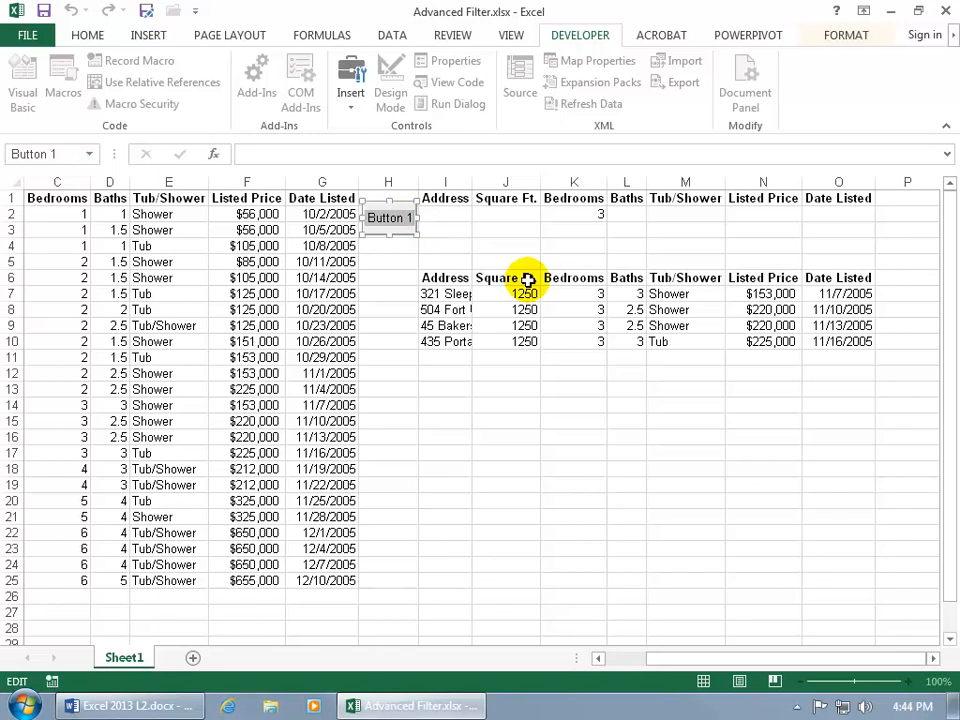
type("Filter")
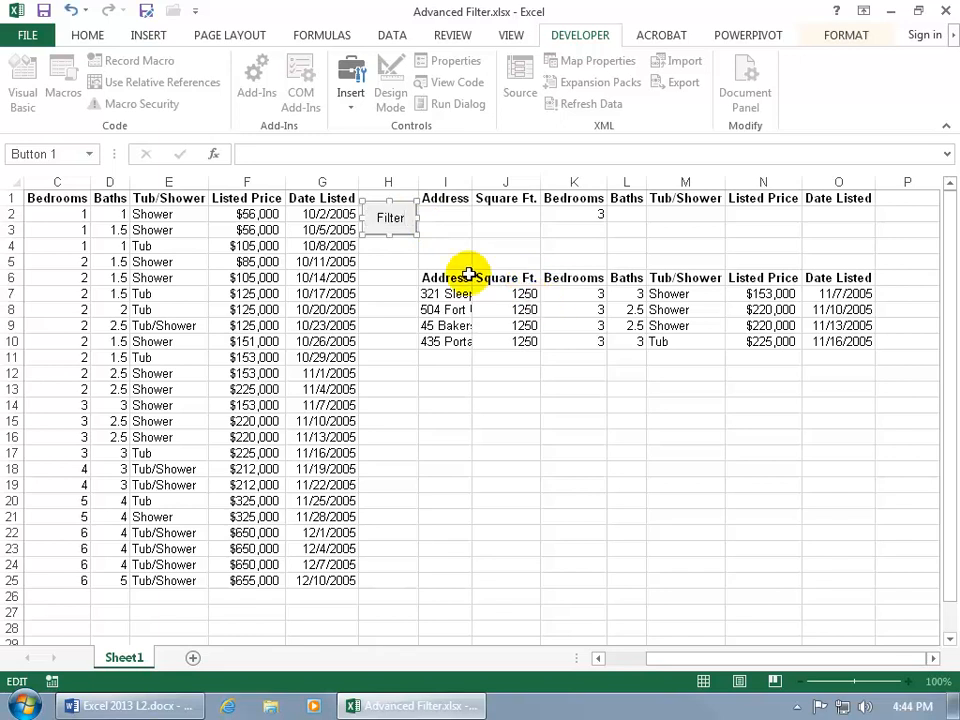
left_click_drag(407, 216, 368, 217)
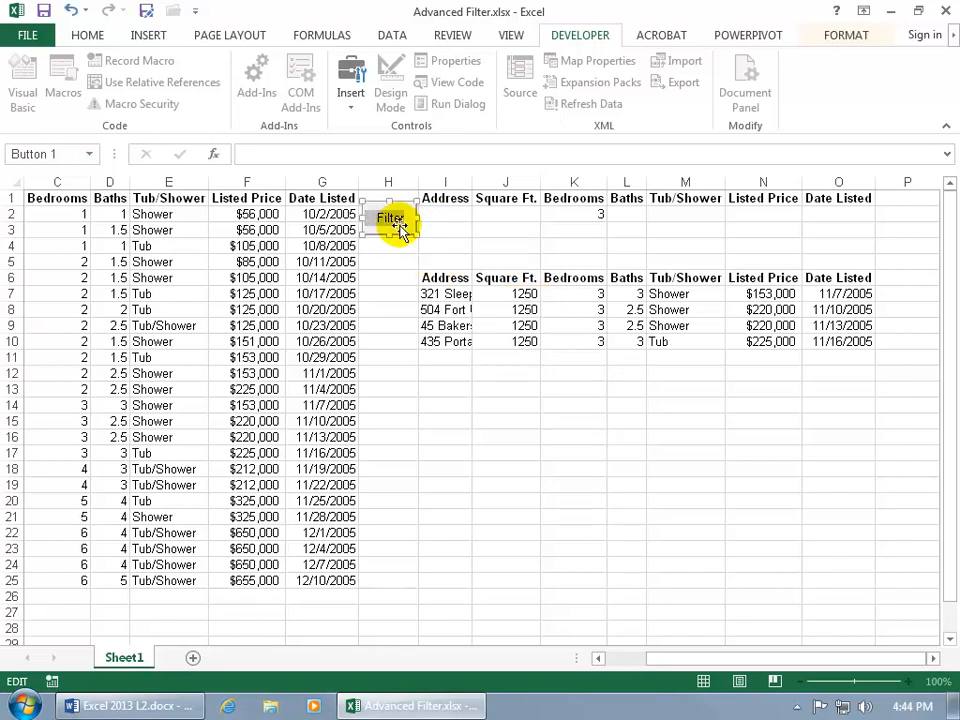
left_click(87, 35)
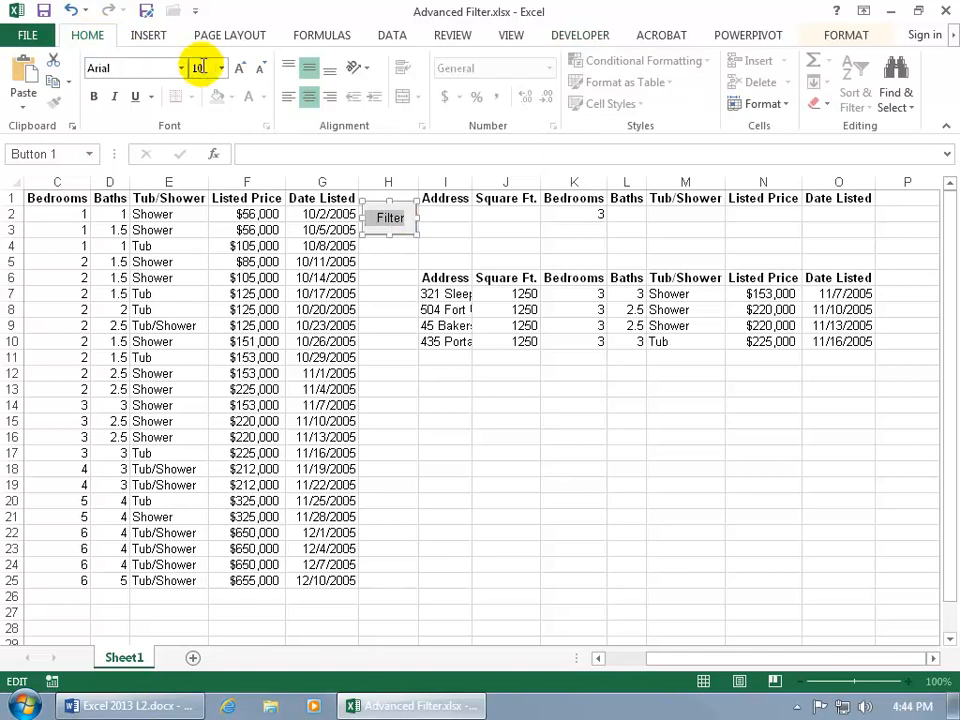
left_click(386, 265)
Format the Filter button's caption as bold red text and deselect the button
right_click(384, 238)
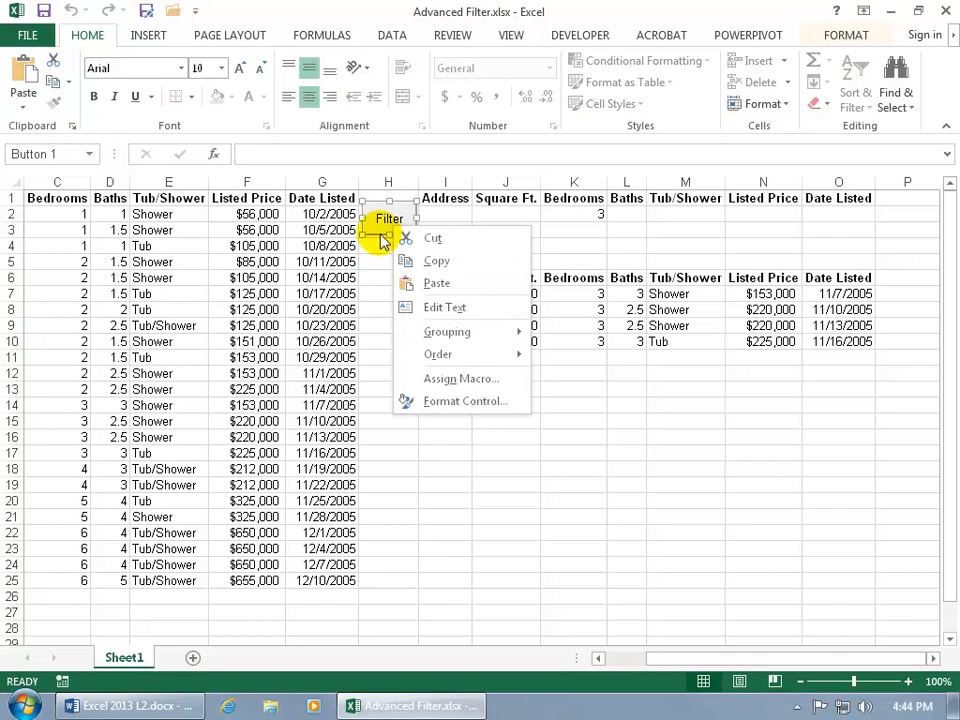
left_click(460, 401)
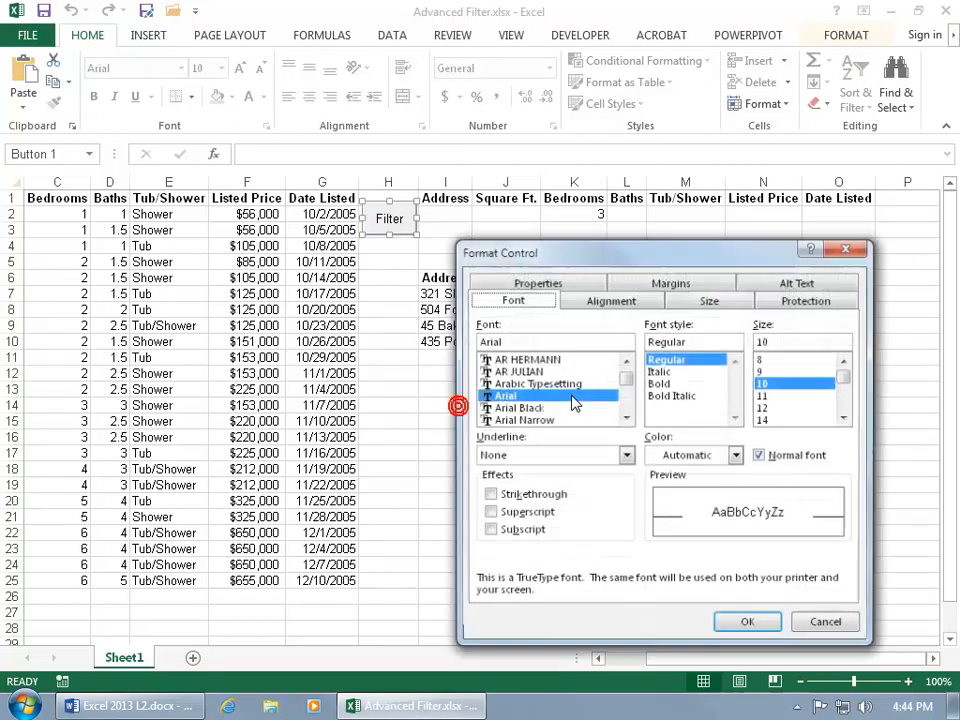
left_click(698, 468)
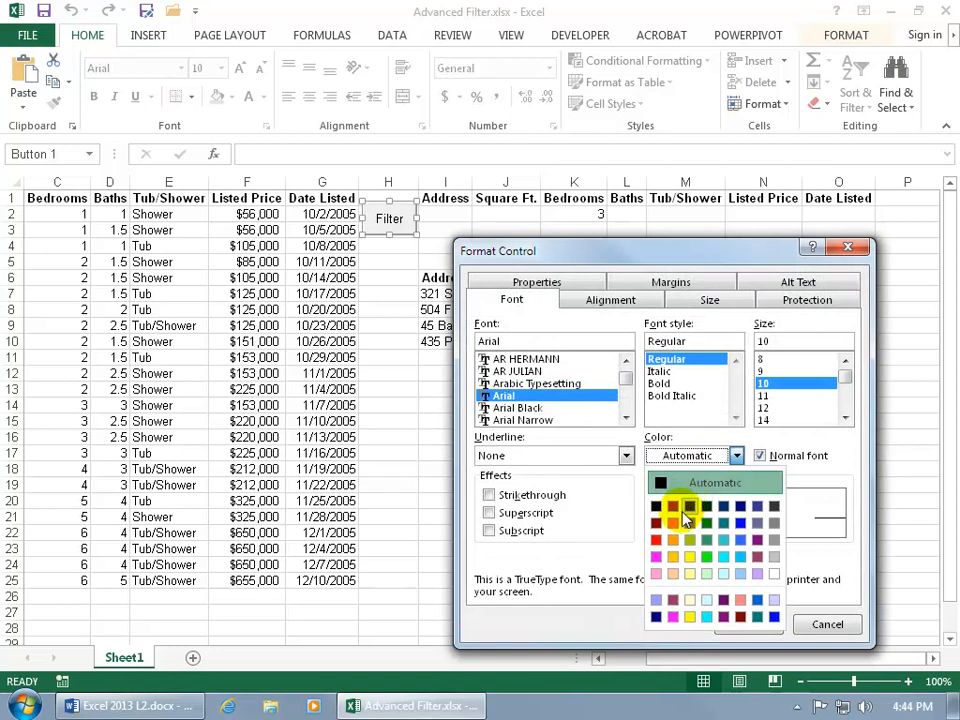
left_click(659, 538)
left_click(659, 383)
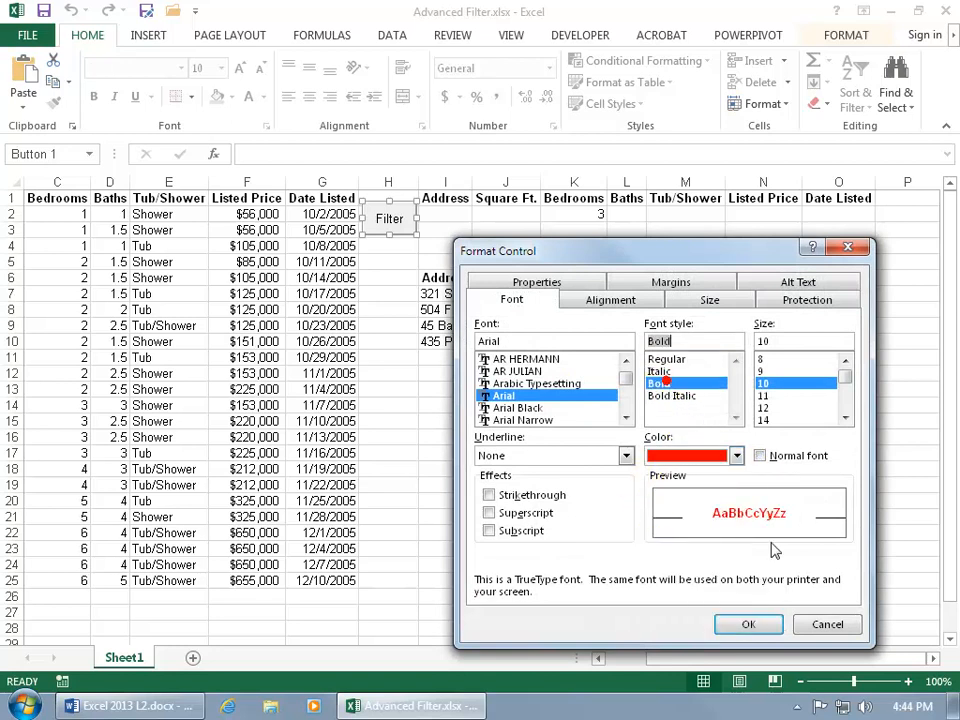
left_click(748, 624)
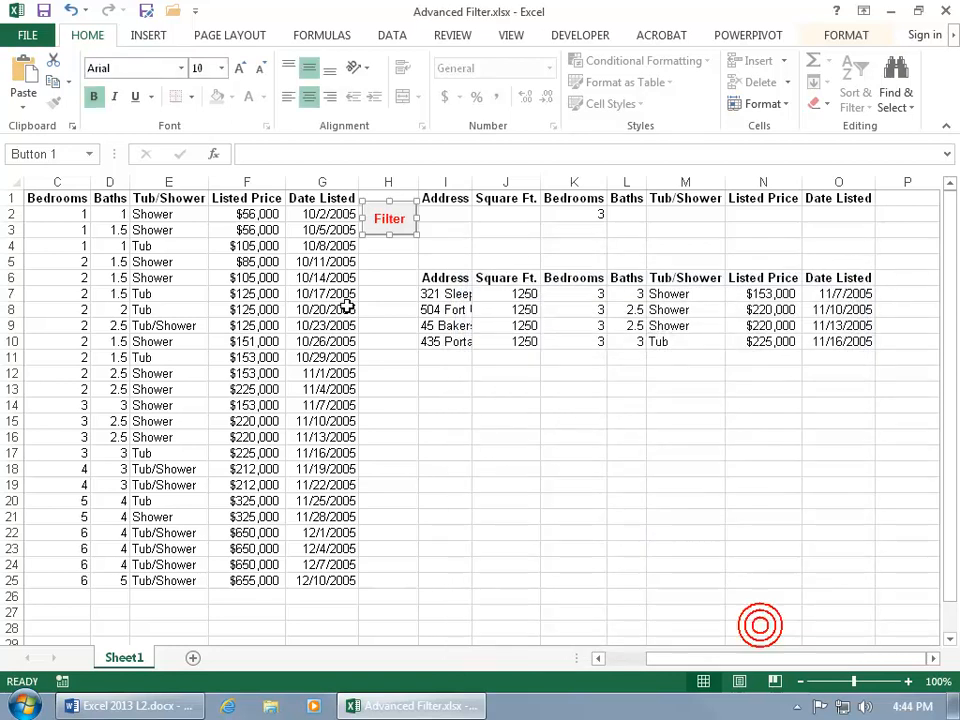
left_click(388, 258)
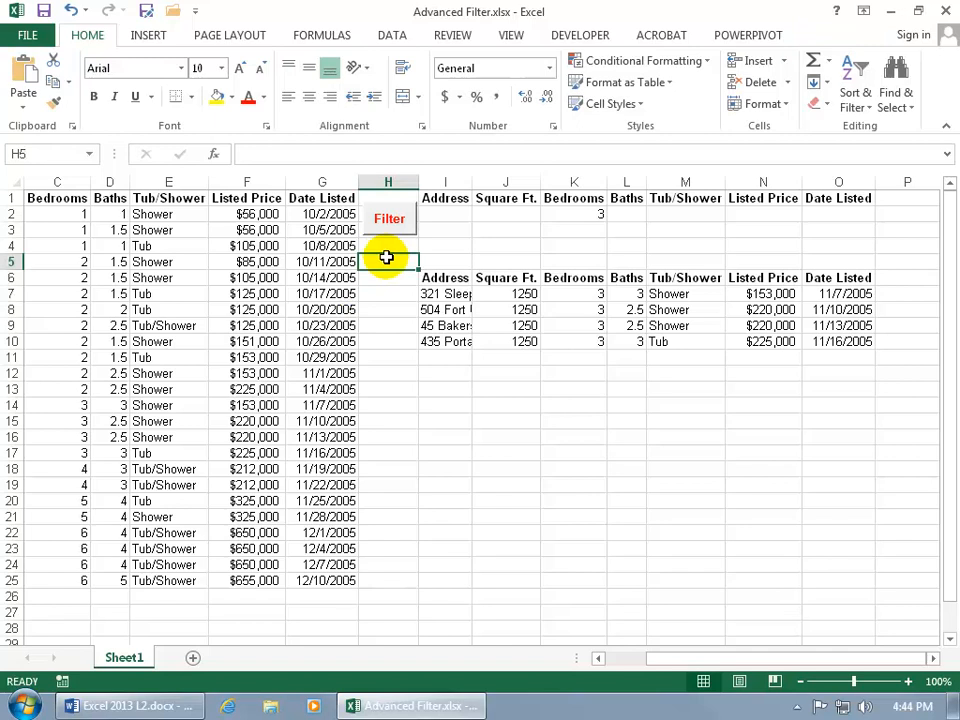
Draw a second form control button below the Filter button in column H and assign the Delete macro to it
left_click(580, 36)
left_click(350, 95)
left_click(344, 146)
left_click_drag(367, 255, 414, 290)
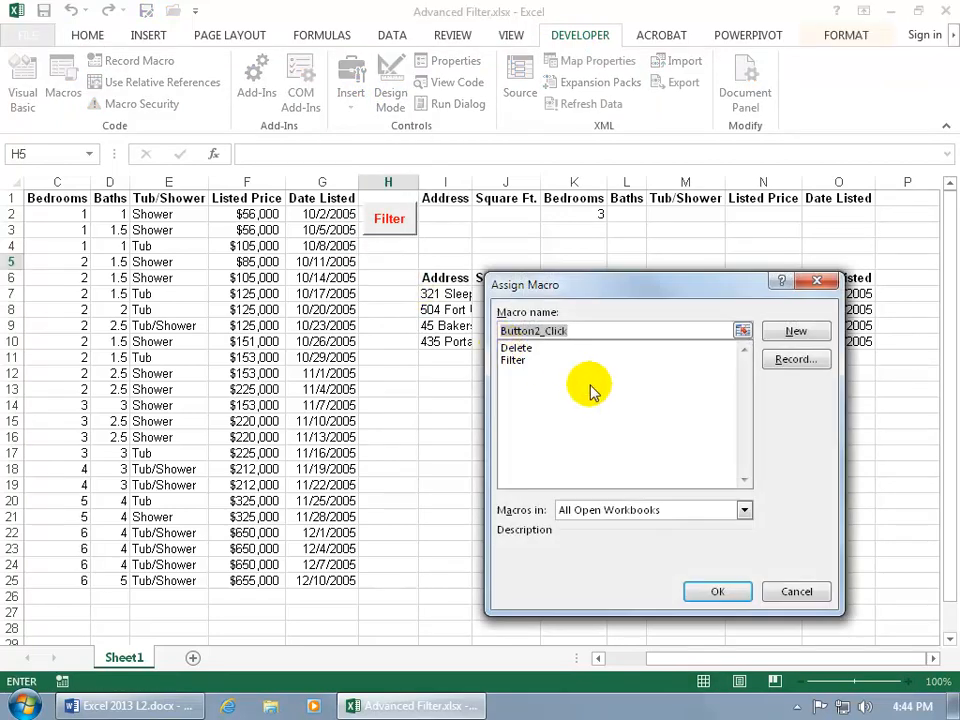
left_click(518, 347)
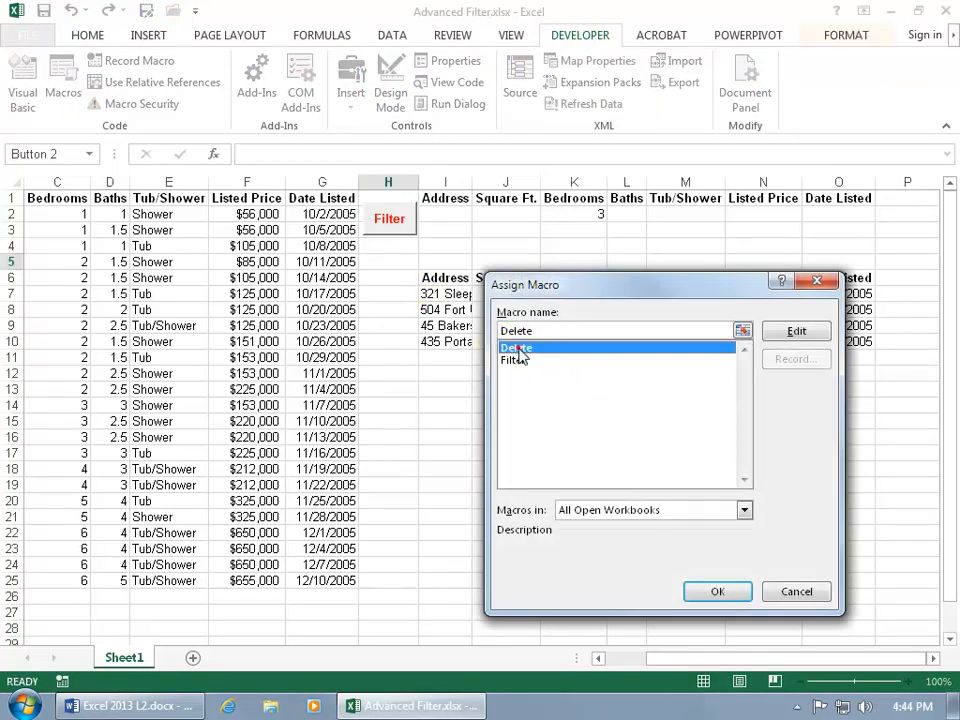
left_click(718, 592)
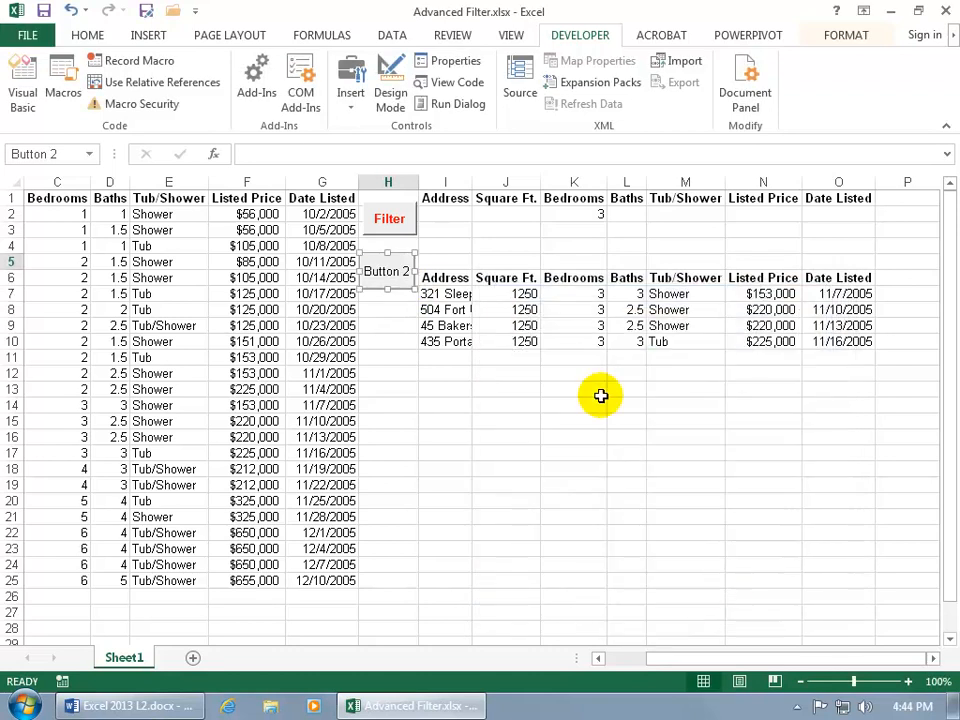
Change the caption of the second button to Clear and deselect it
left_click(368, 268)
left_click_drag(364, 268, 398, 265)
type("Clear")
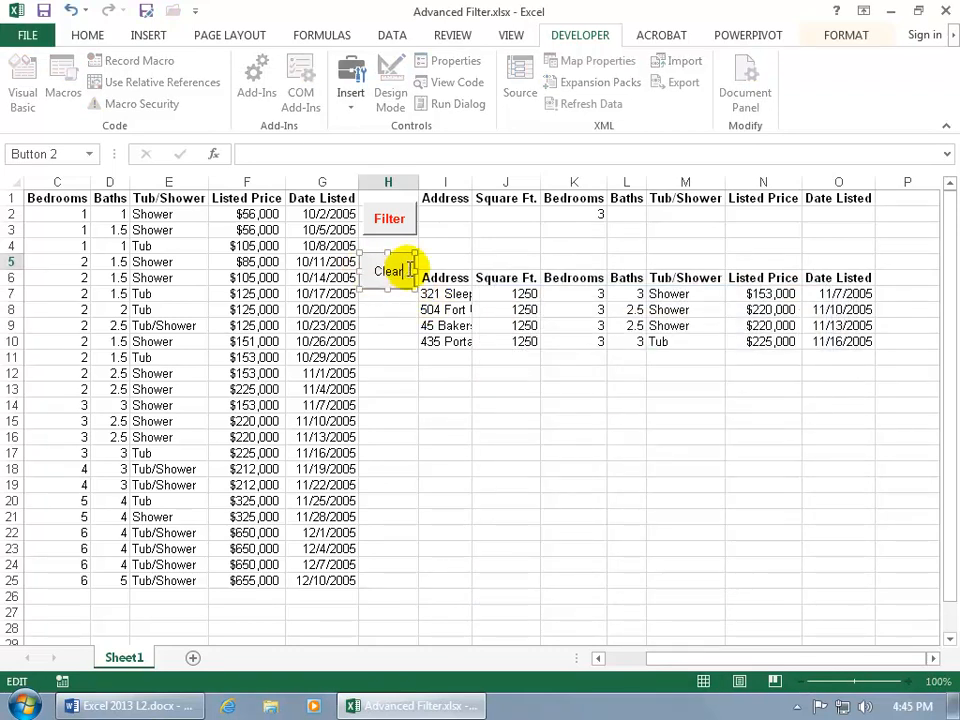
left_click(402, 325)
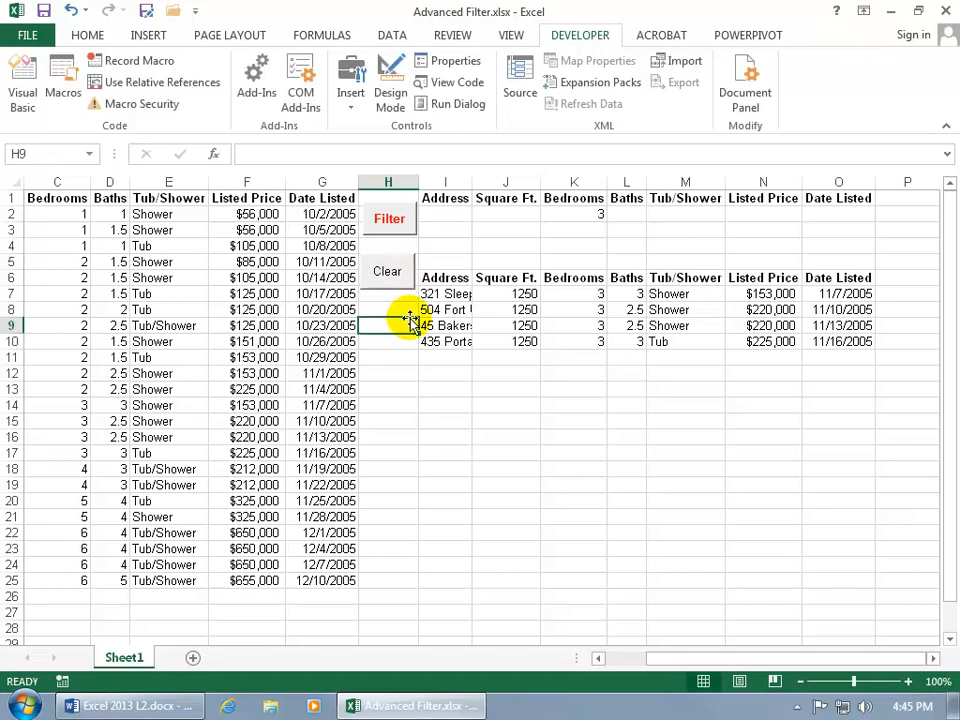
Test the Clear and Filter buttons alternately, finishing with the results below the criteria cleared
left_click(392, 274)
left_click(392, 220)
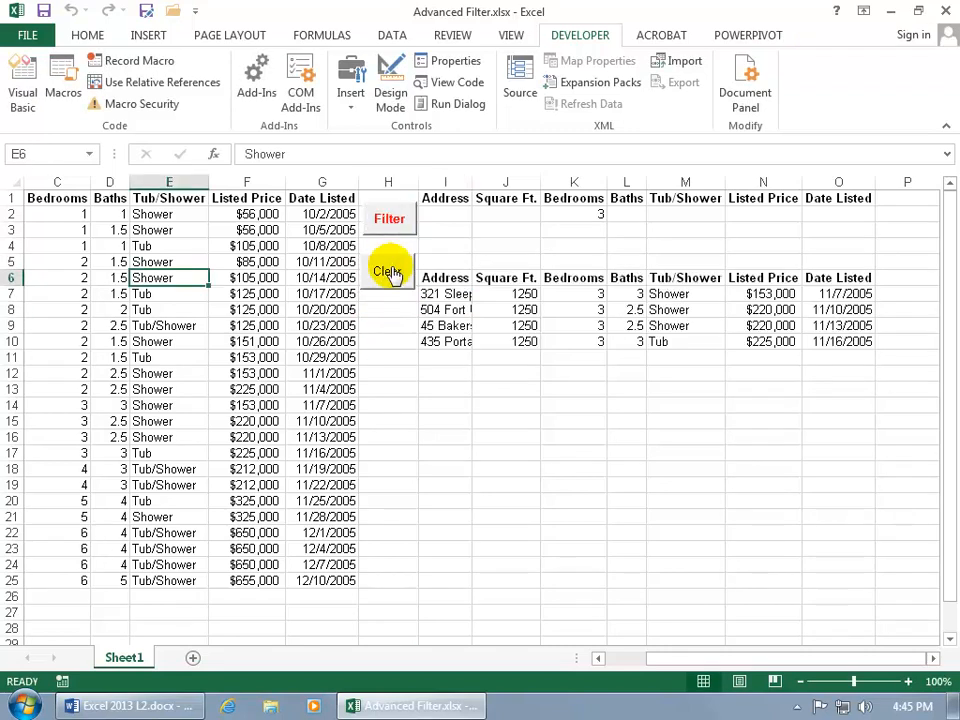
left_click(388, 275)
left_click(395, 220)
left_click(388, 274)
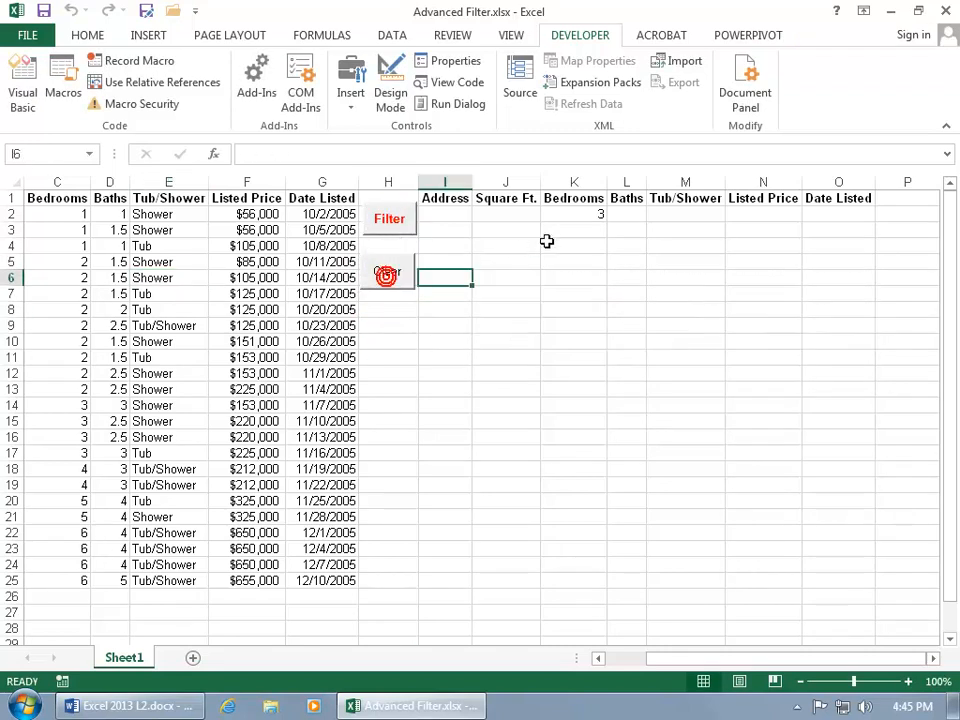
Set the filter criteria to 2 Bedrooms and >2 Baths in row 2 and run the Filter button
left_click(586, 216)
type("2")
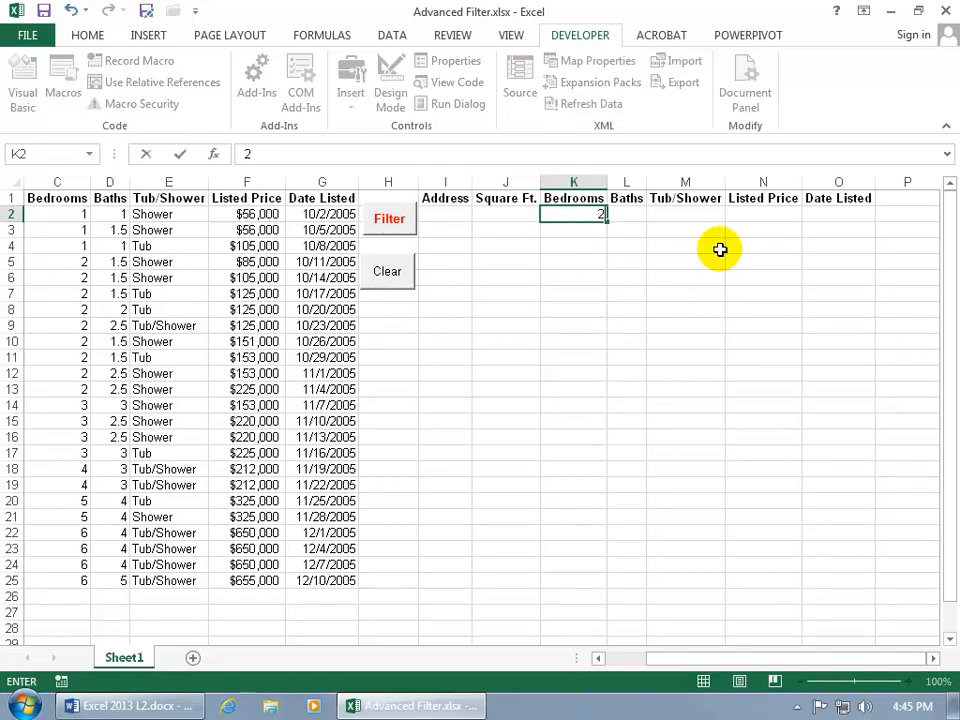
key("Tab")
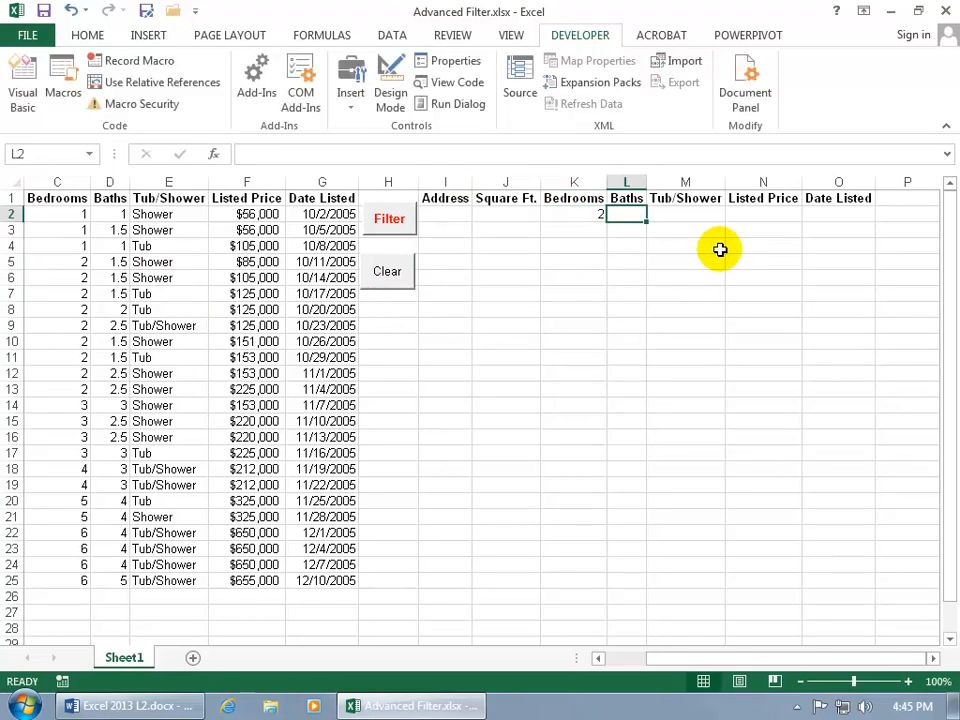
type(">2")
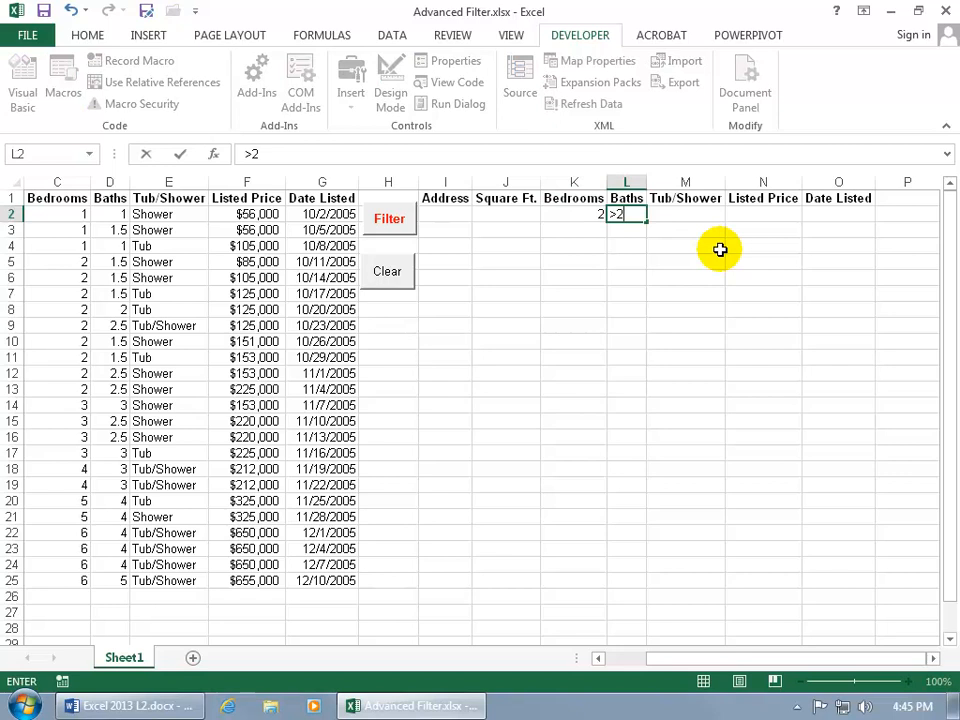
key("Return")
left_click(398, 224)
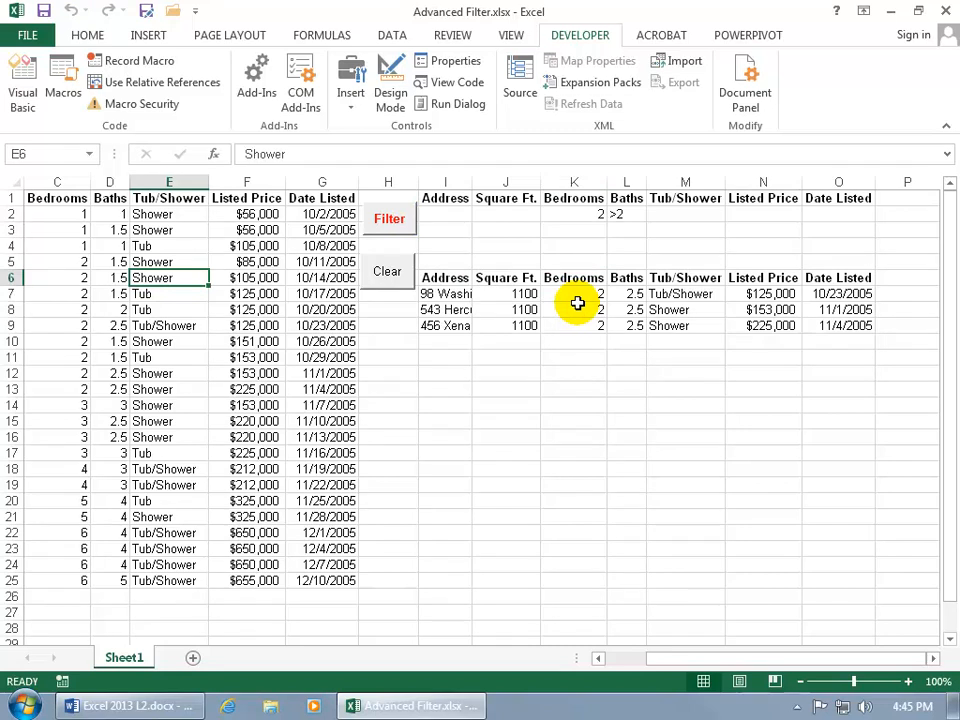
Remove the Clear and Filter buttons from the sheet and check the list of macros without running any
right_click(389, 269)
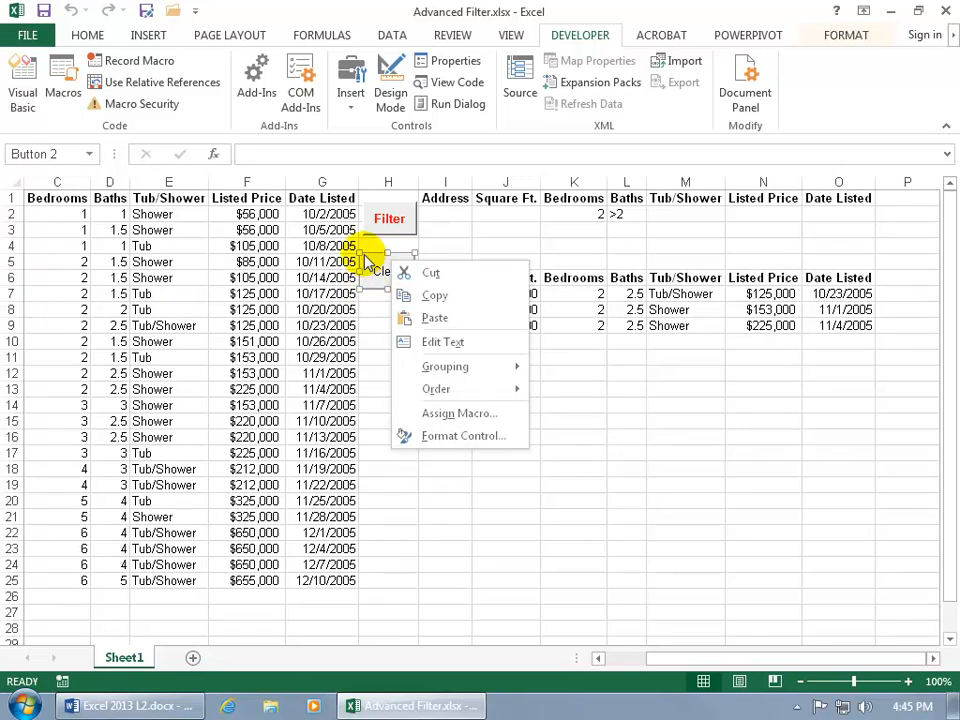
left_click_drag(414, 252, 474, 242)
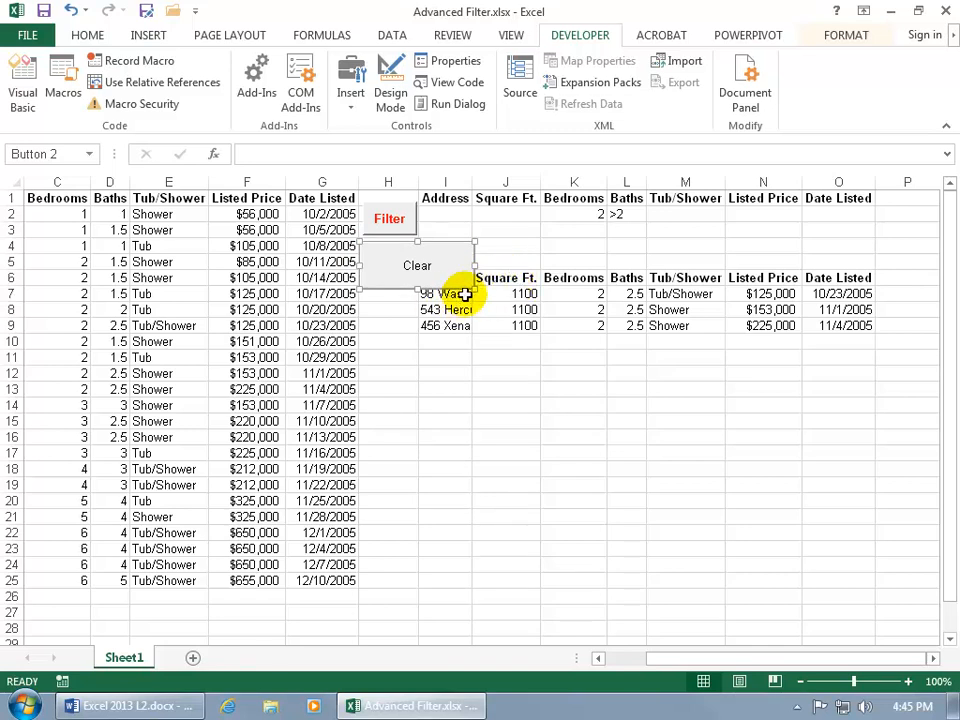
key("Delete")
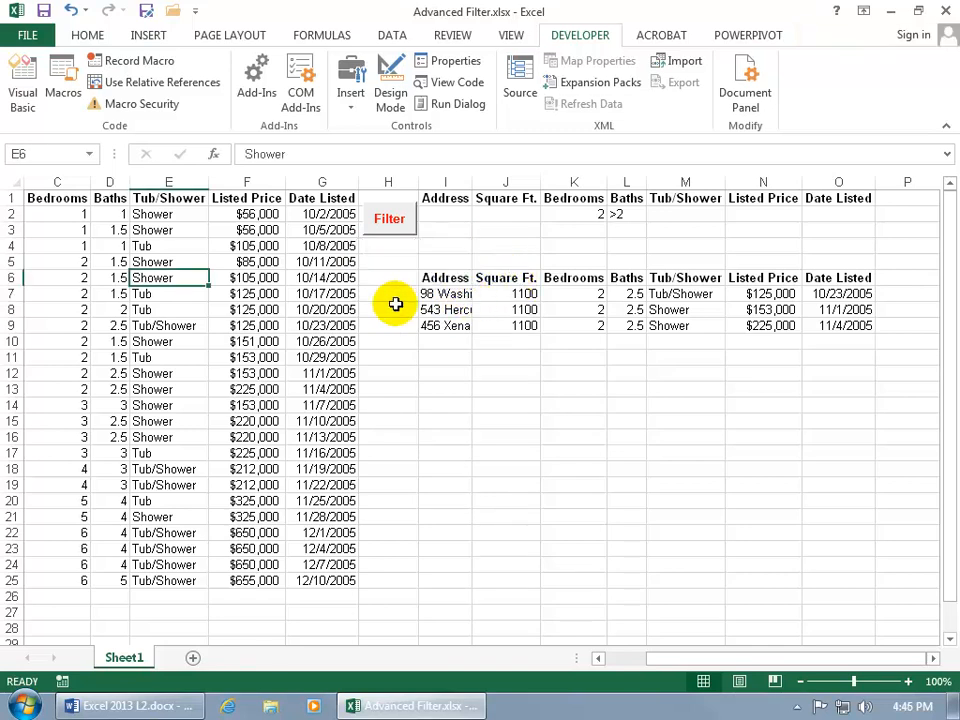
right_click(402, 229)
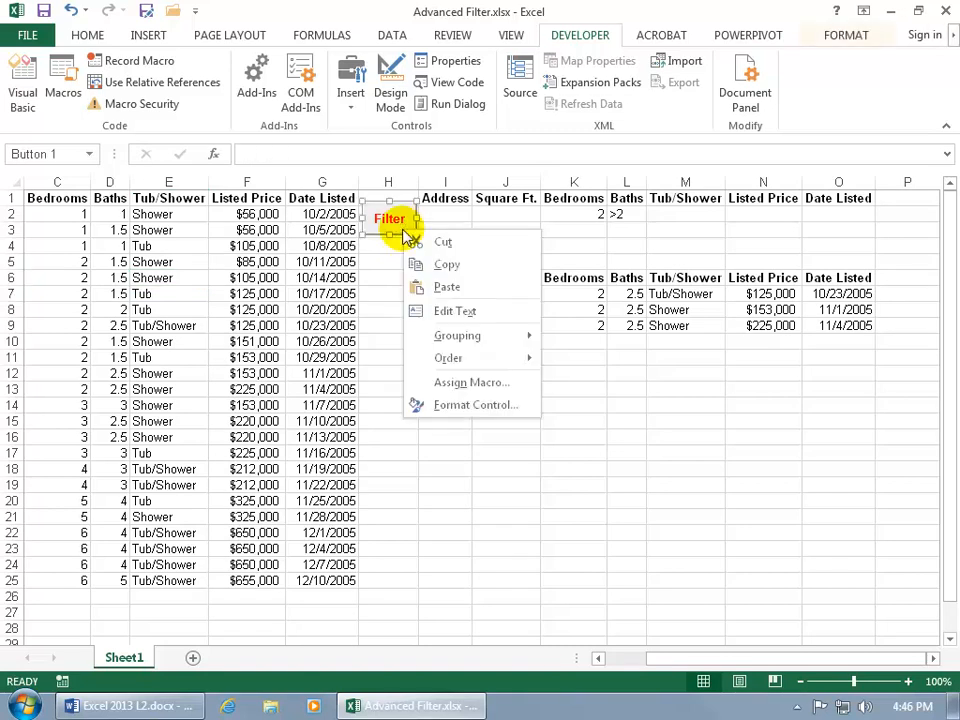
left_click(436, 244)
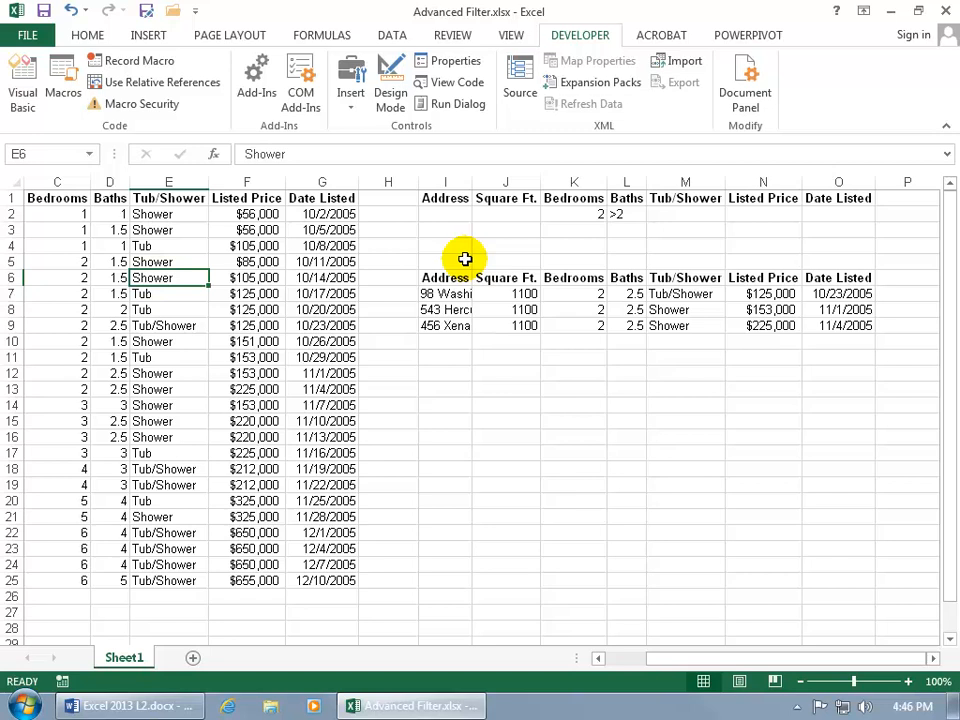
left_click(60, 78)
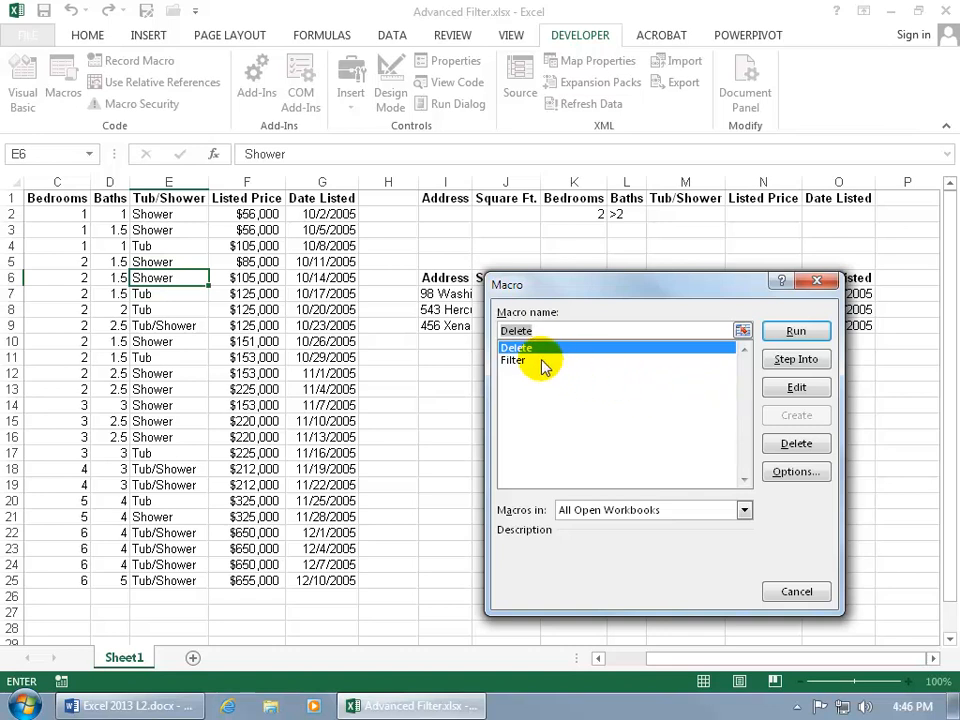
left_click(797, 592)
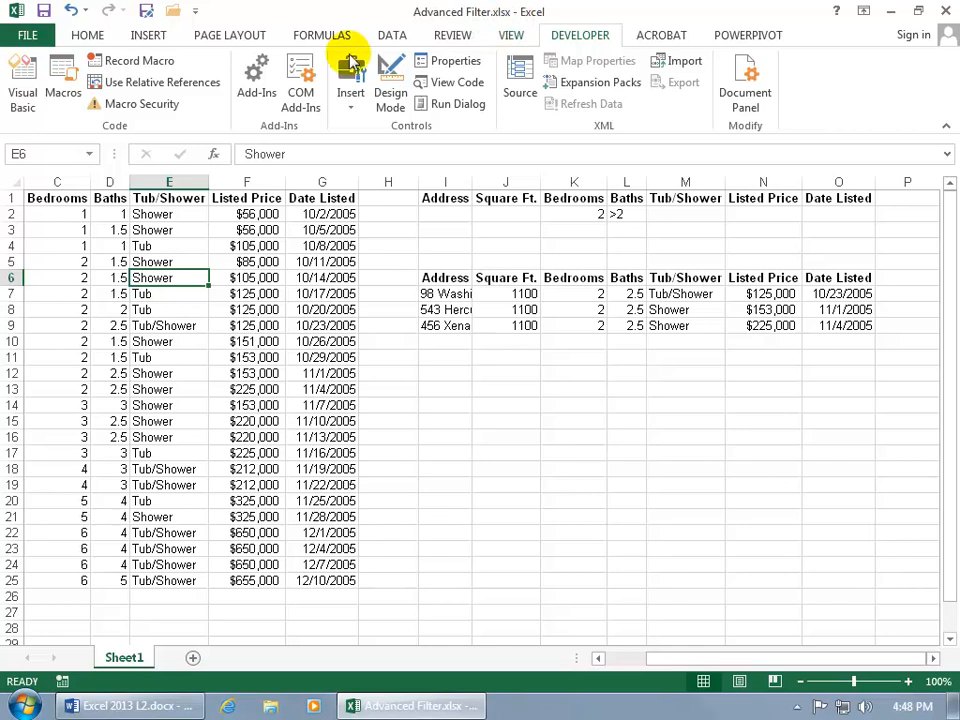
Save the workbook in the Exercises folder as an Excel Macro-Enabled Workbook named Advanced Filter.xlsm
left_click(44, 11)
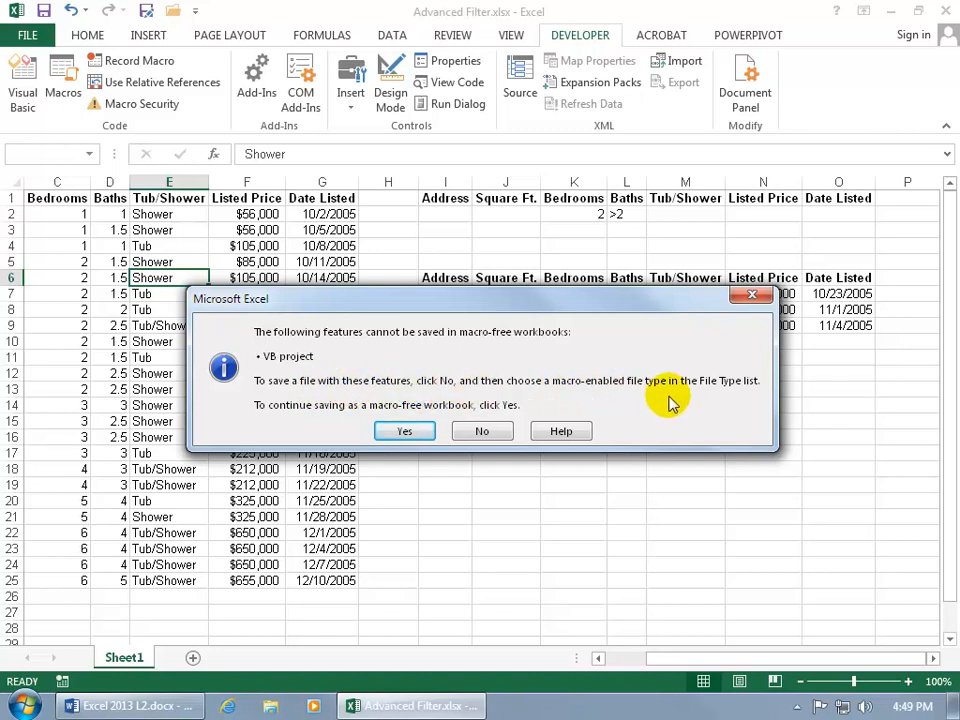
left_click(484, 430)
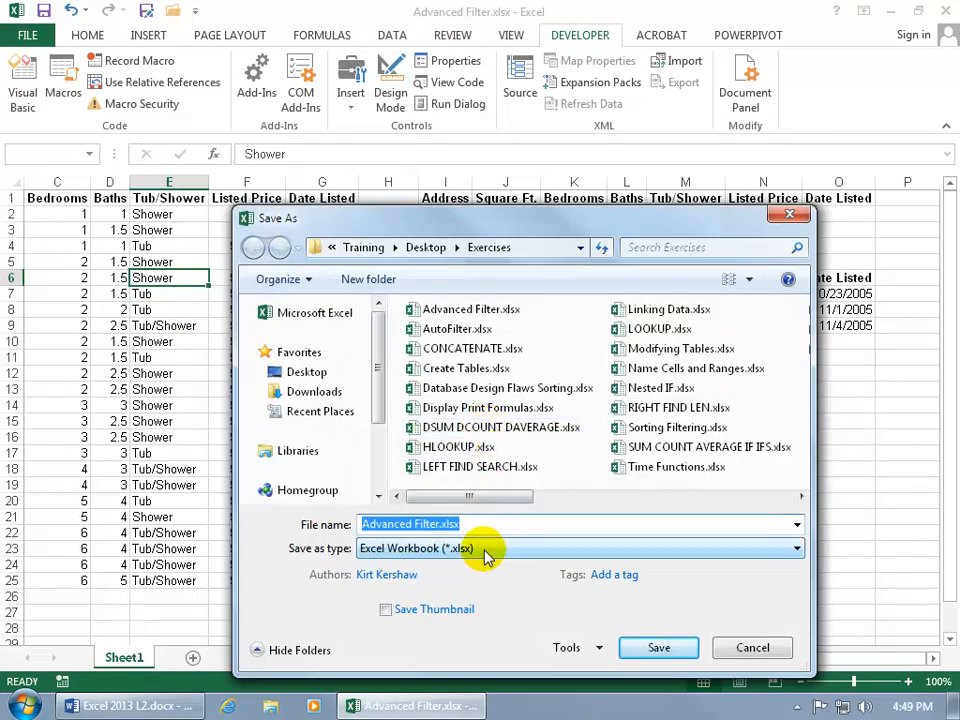
left_click(485, 550)
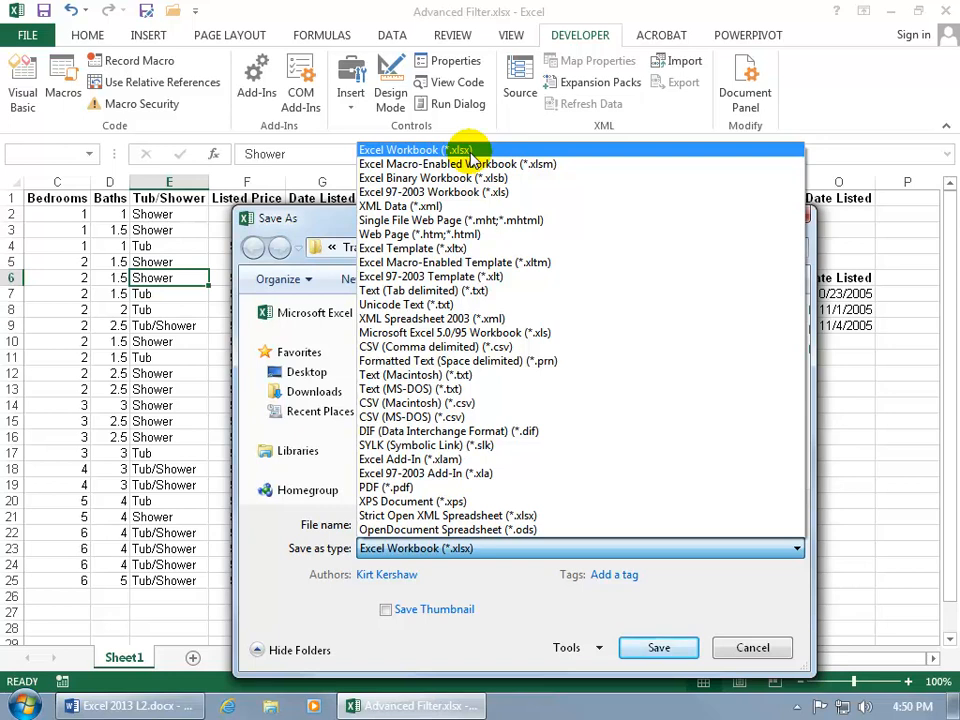
left_click(540, 165)
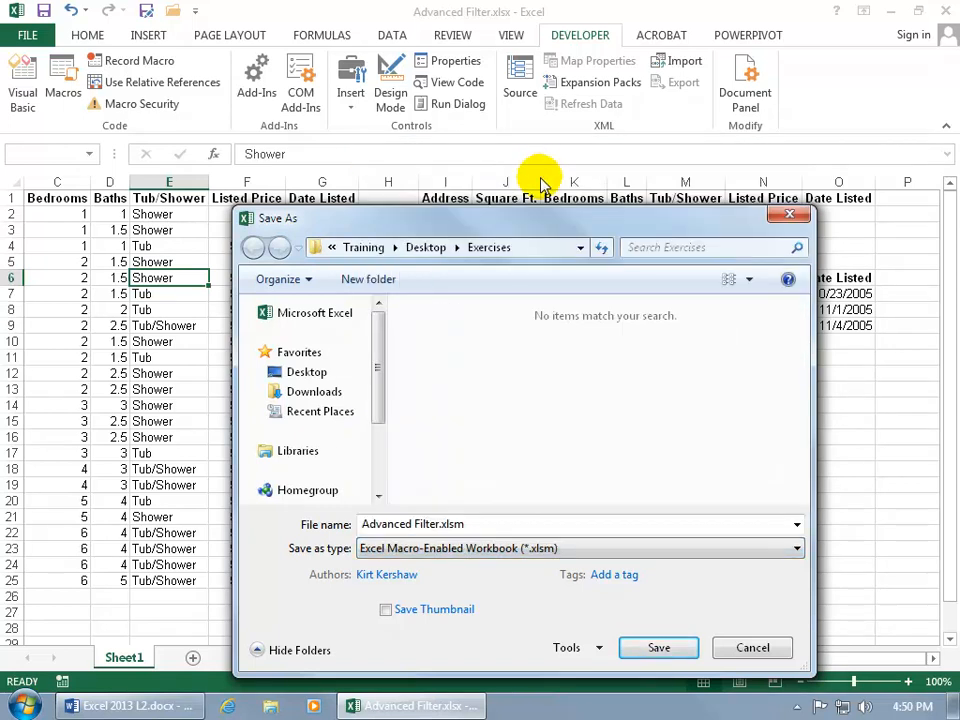
left_click(634, 641)
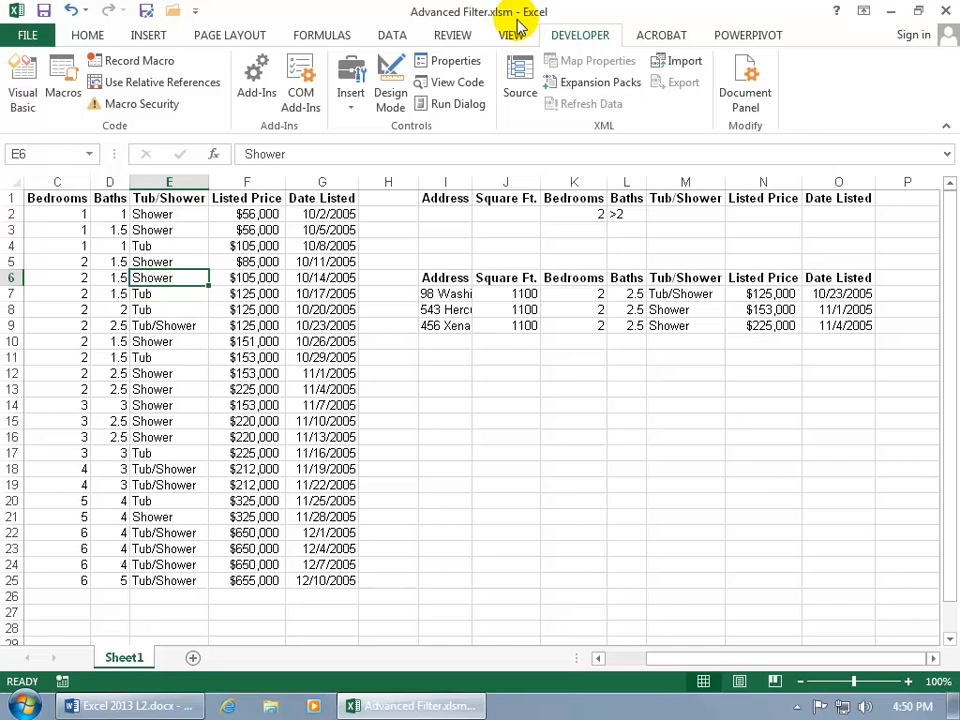
Minimize the workbook, open the Exercises folder from the desktop and show its files as Medium Icons
left_click(889, 12)
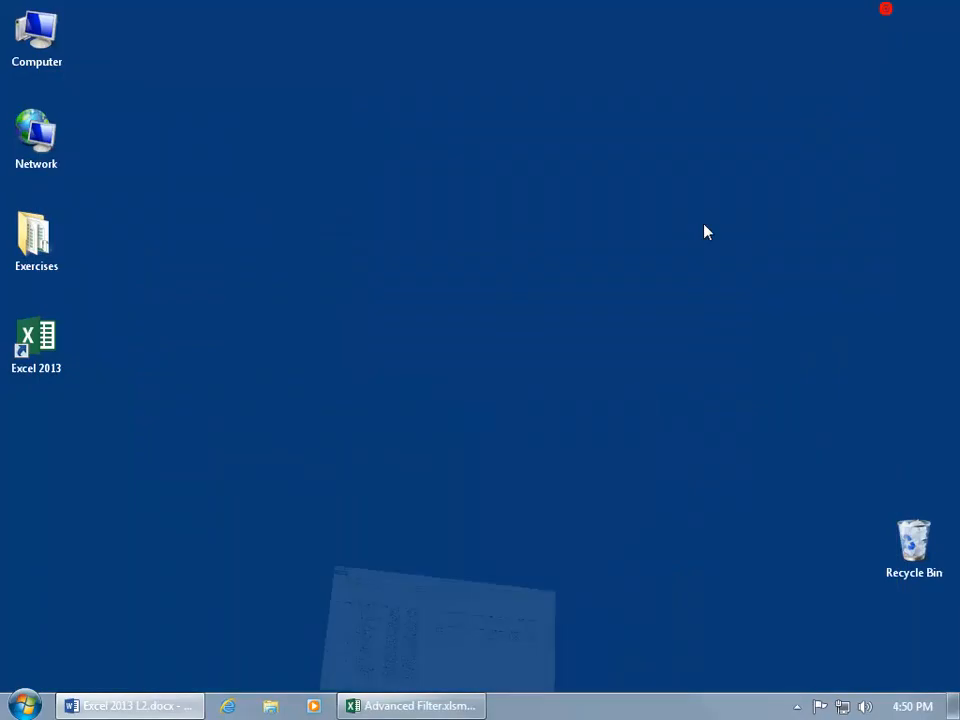
left_click(43, 258)
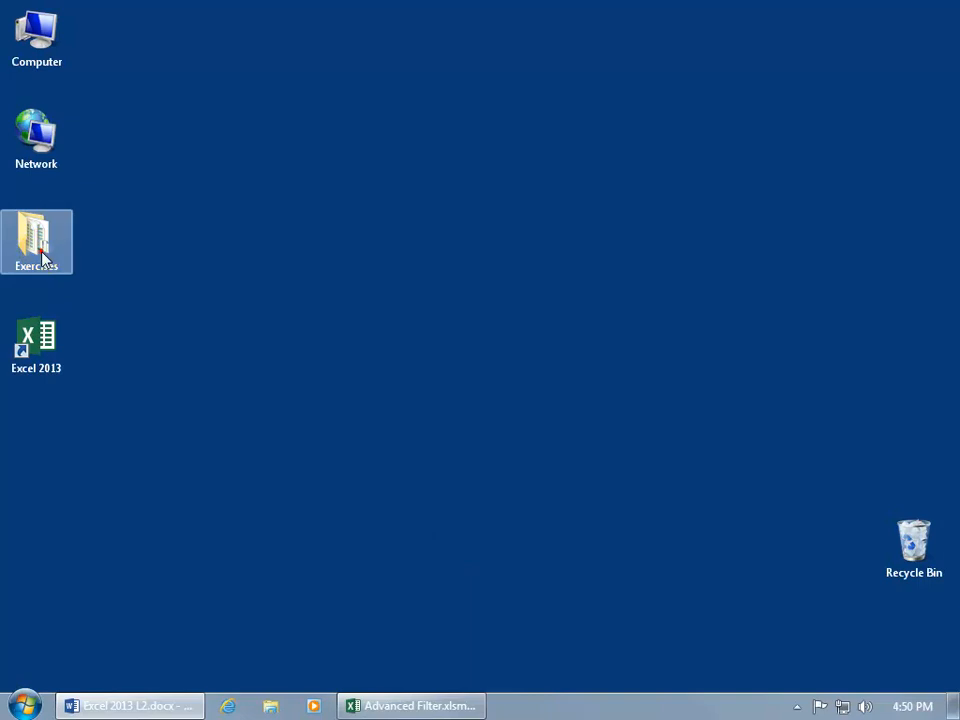
double_click(43, 258)
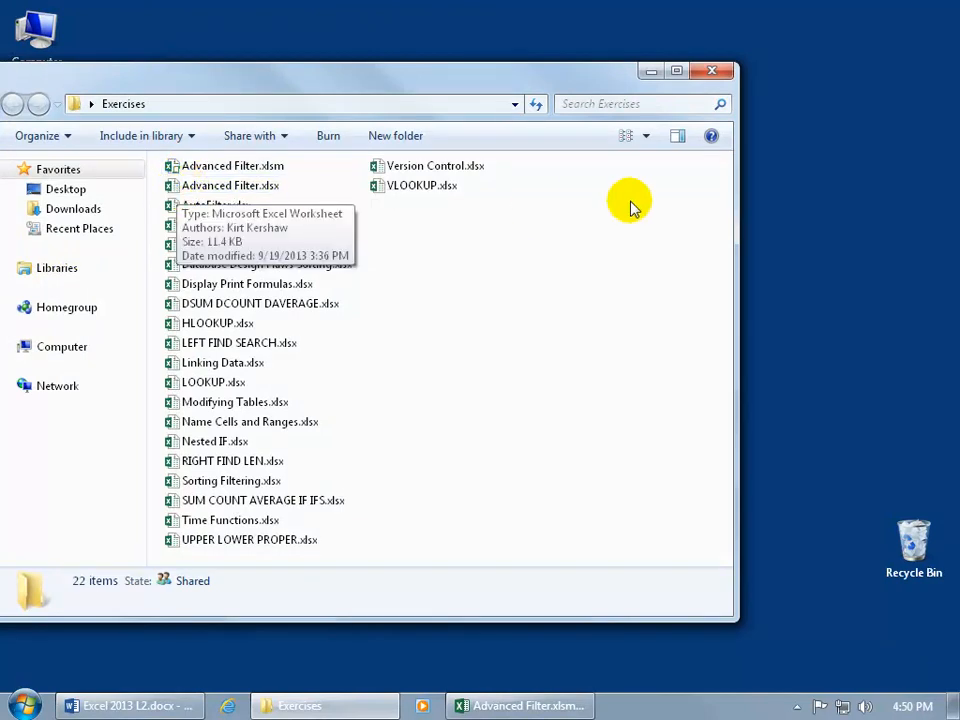
left_click(646, 137)
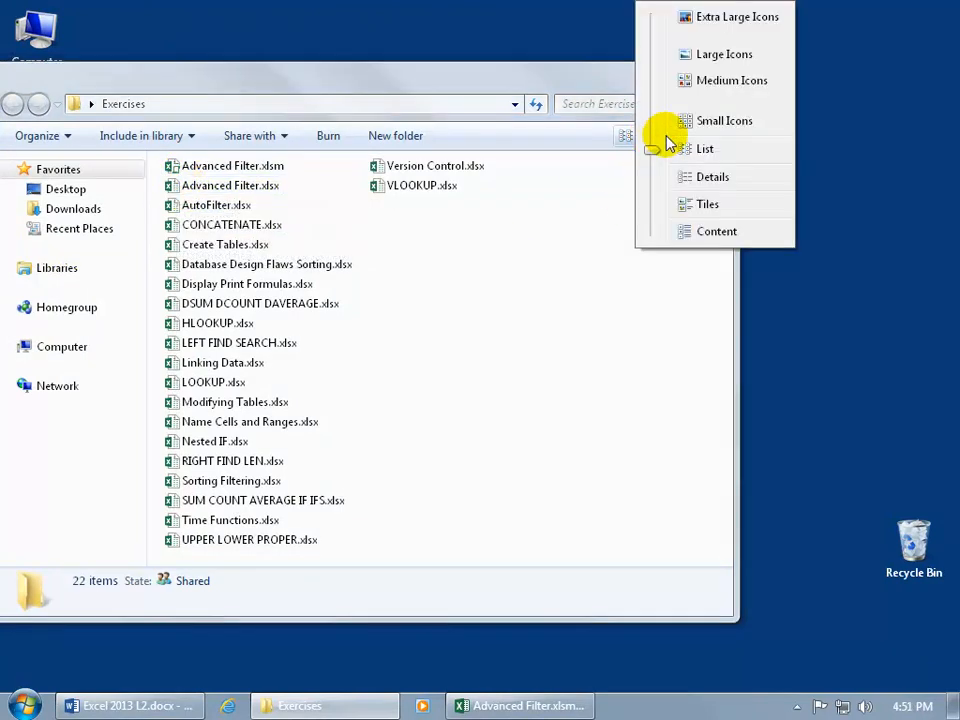
left_click(745, 88)
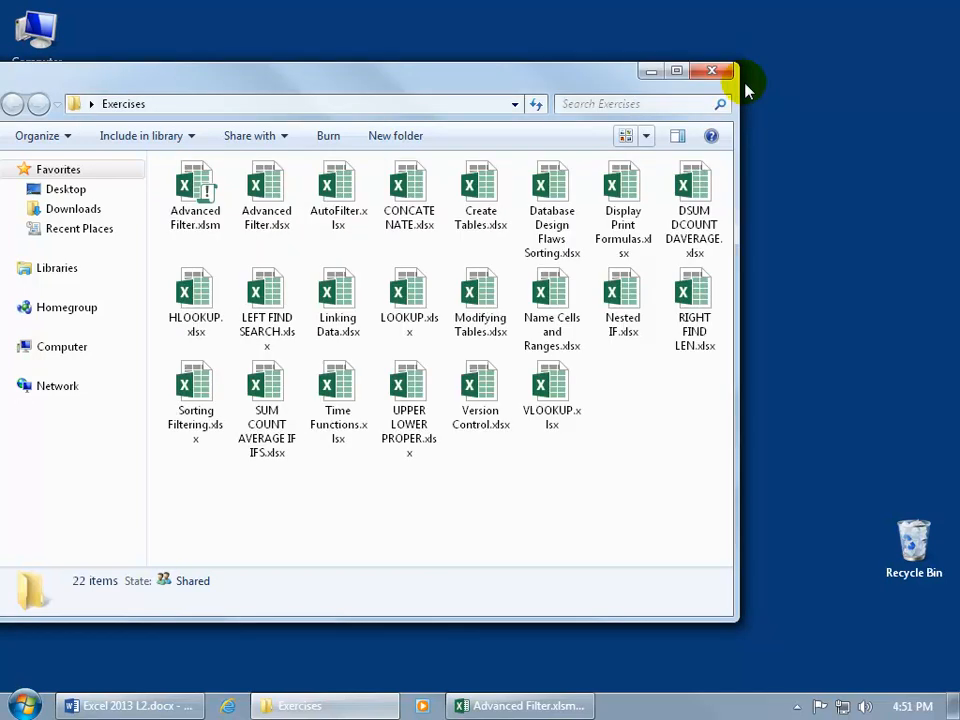